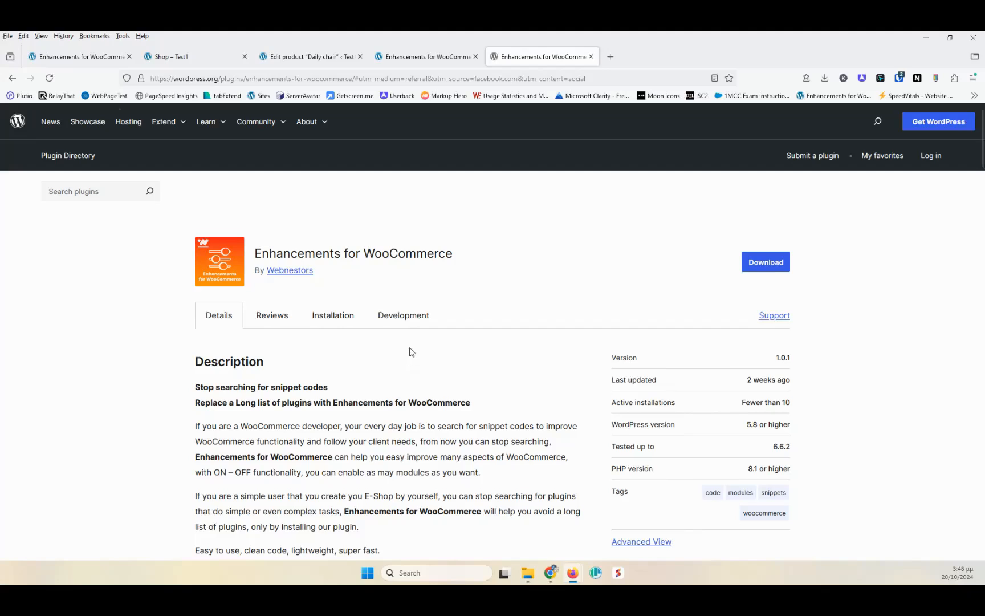
- Read through the plugin's free and premium module lists on its WordPress.org page, then close that tab
scroll(410, 359, down, 8)
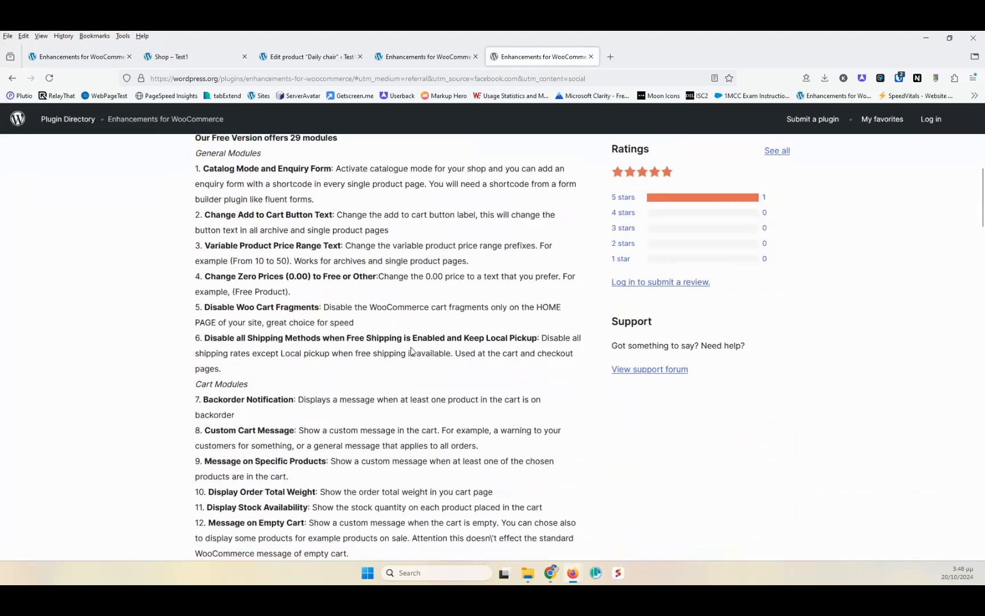
scroll(329, 333, down, 10)
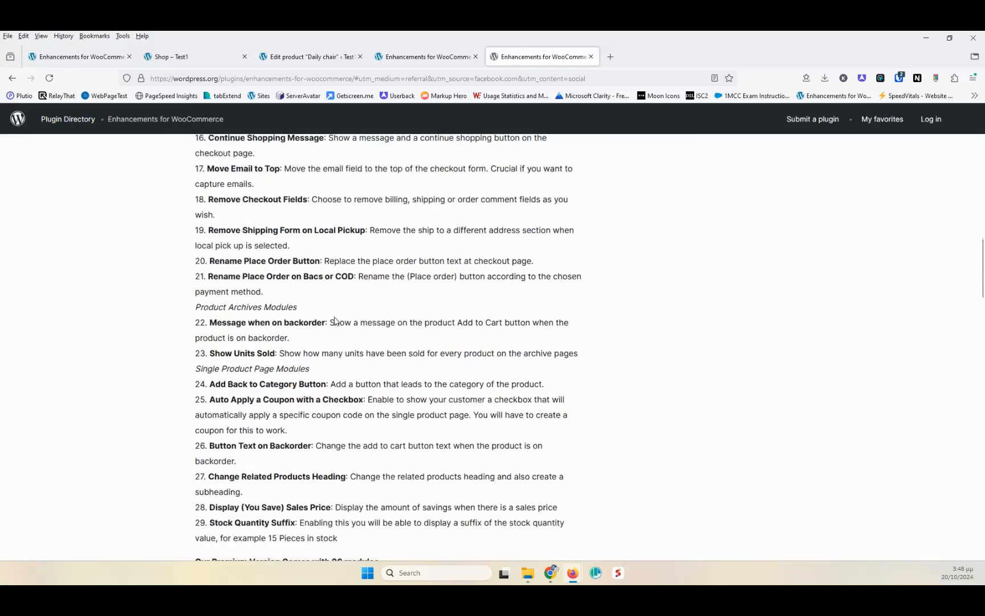
scroll(335, 320, down, 3)
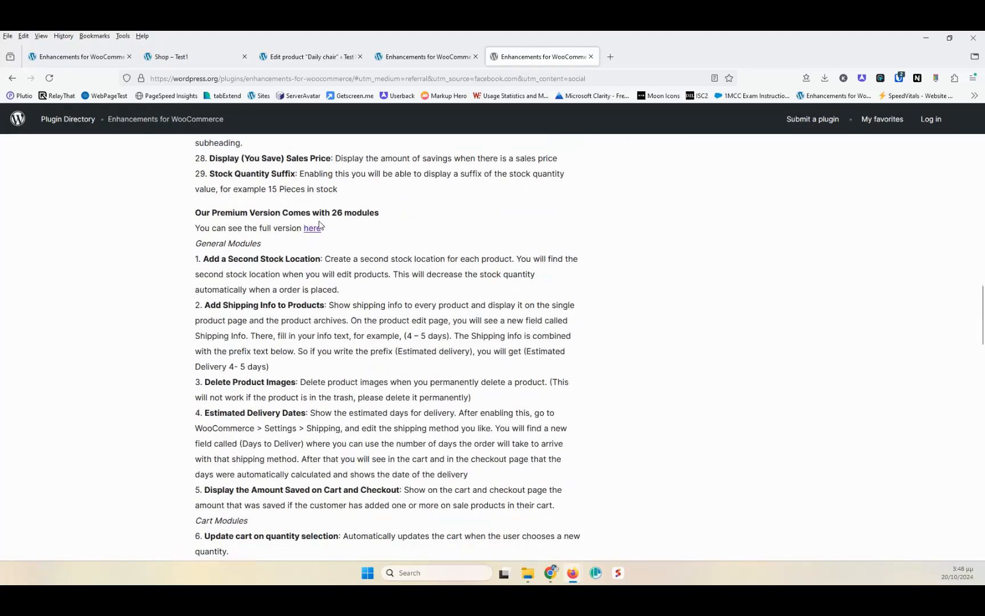
scroll(344, 240, down, 8)
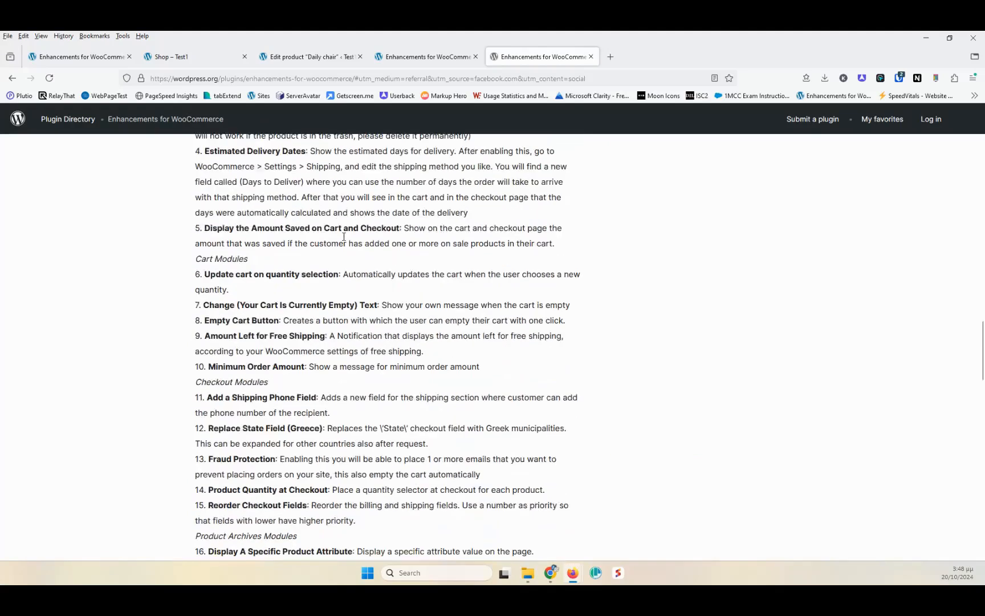
scroll(344, 240, down, 11)
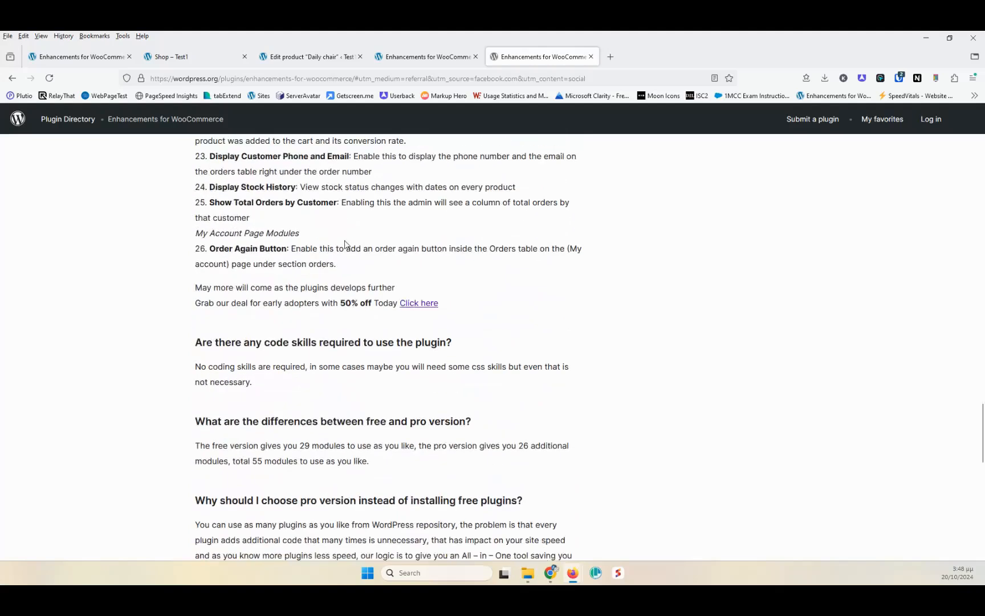
scroll(345, 245, up, 6)
scroll(349, 243, up, 20)
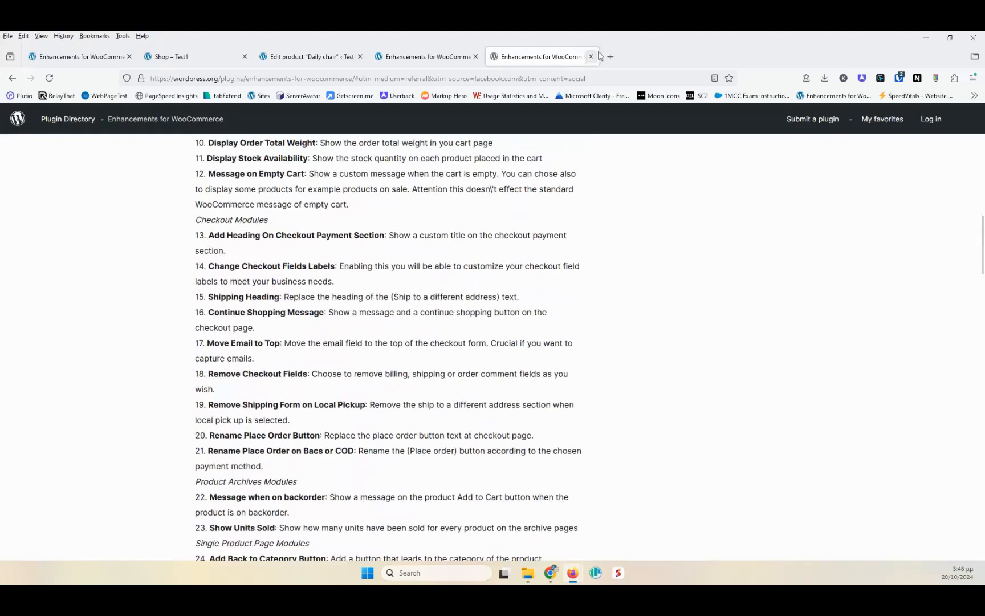
click(591, 57)
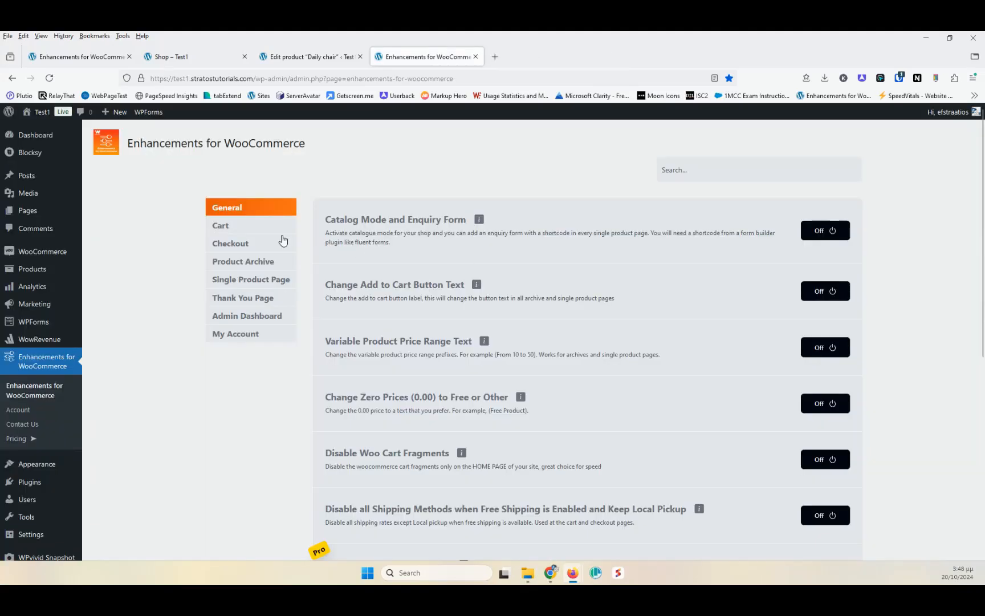
- Examine the open shop page, the plugin's General modules and the Daily chair product editor
click(190, 55)
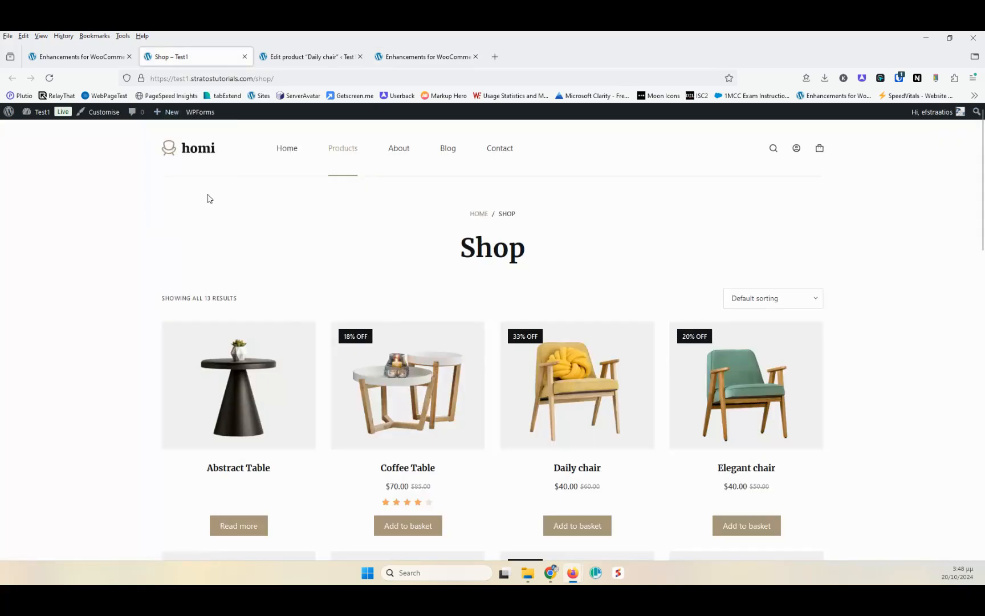
click(419, 57)
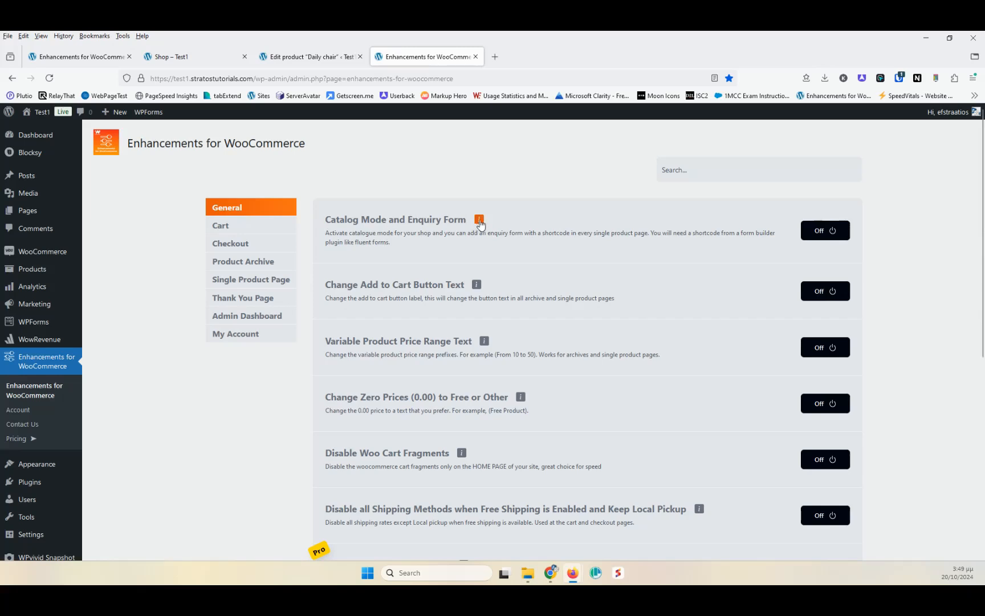
drag(327, 233, 396, 232)
click(416, 248)
click(307, 56)
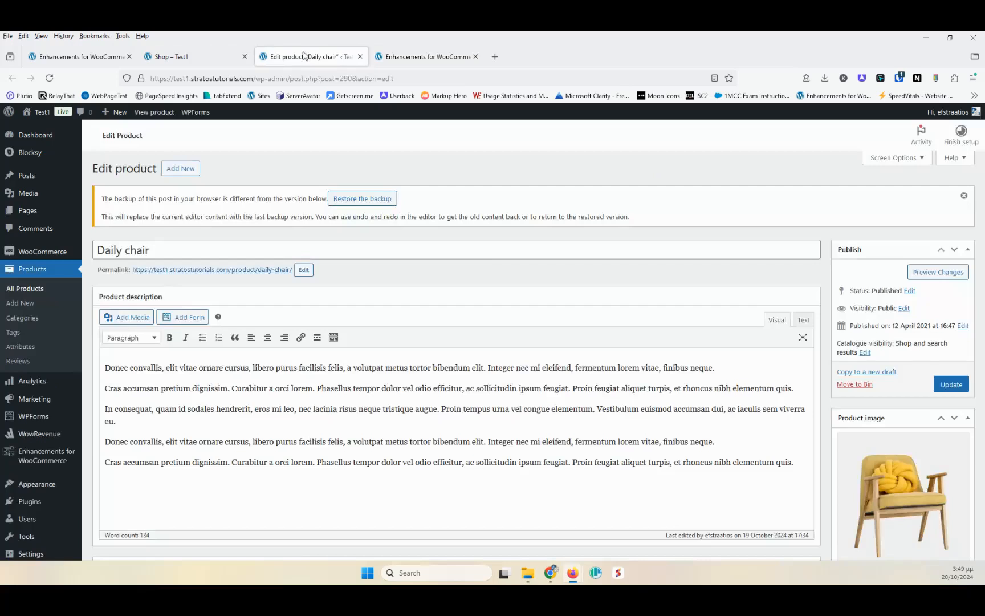
click(206, 57)
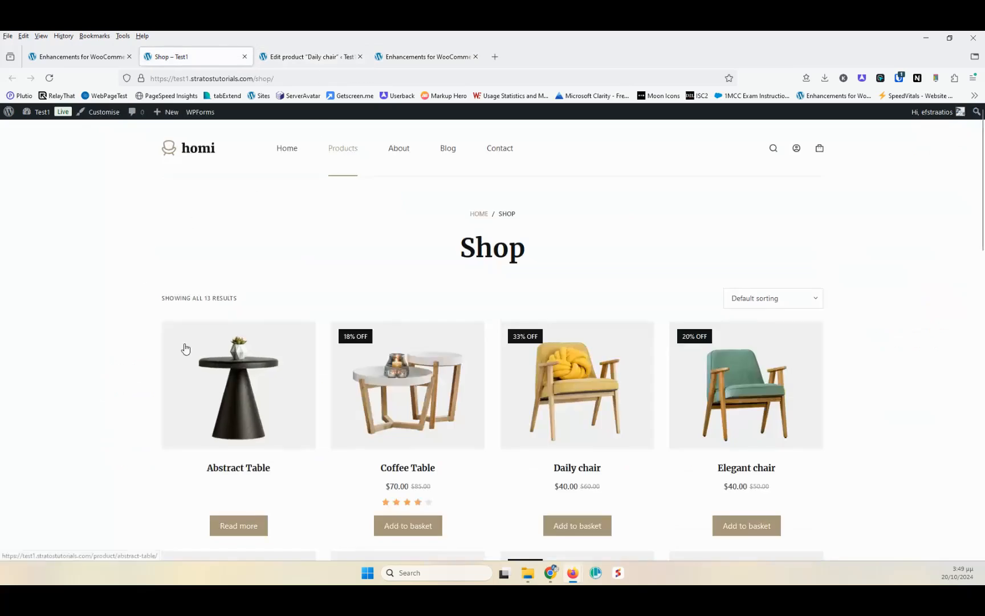
scroll(437, 379, down, 3)
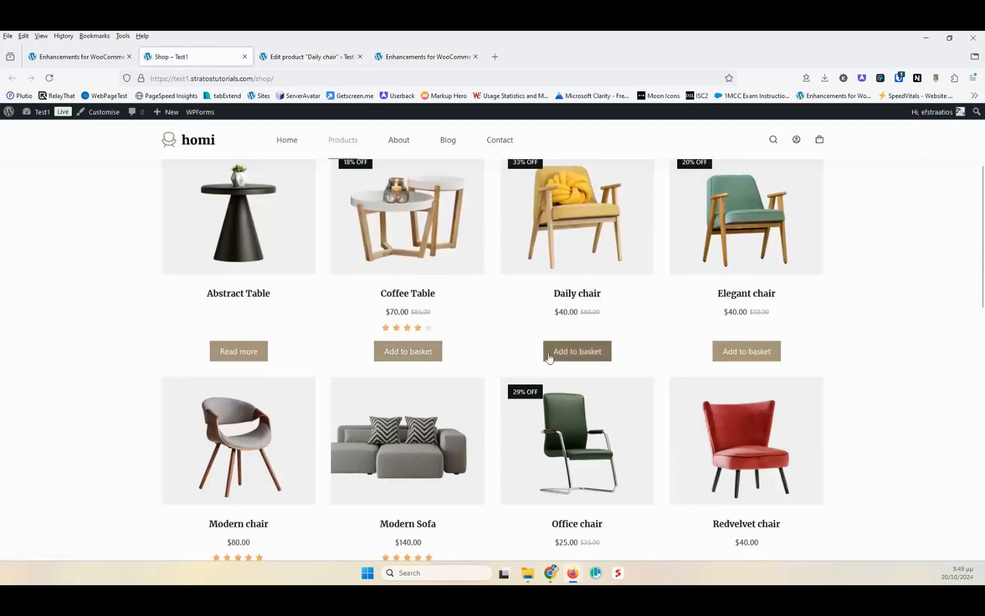
click(49, 78)
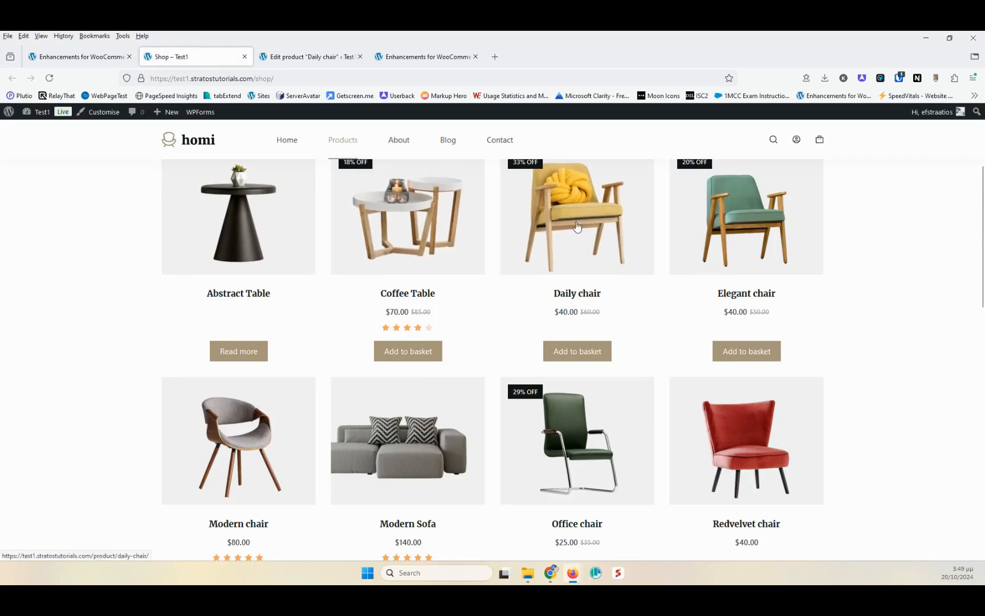
- Open the Daily chair product in a new tab and turn on the Catalog Mode and Enquiry Form module
middle_click(544, 200)
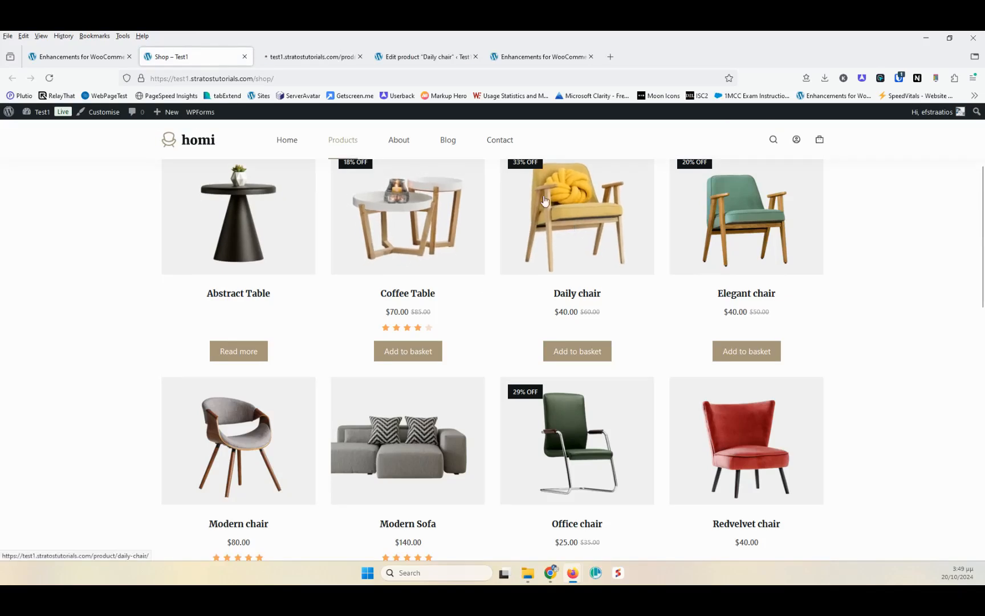
click(295, 57)
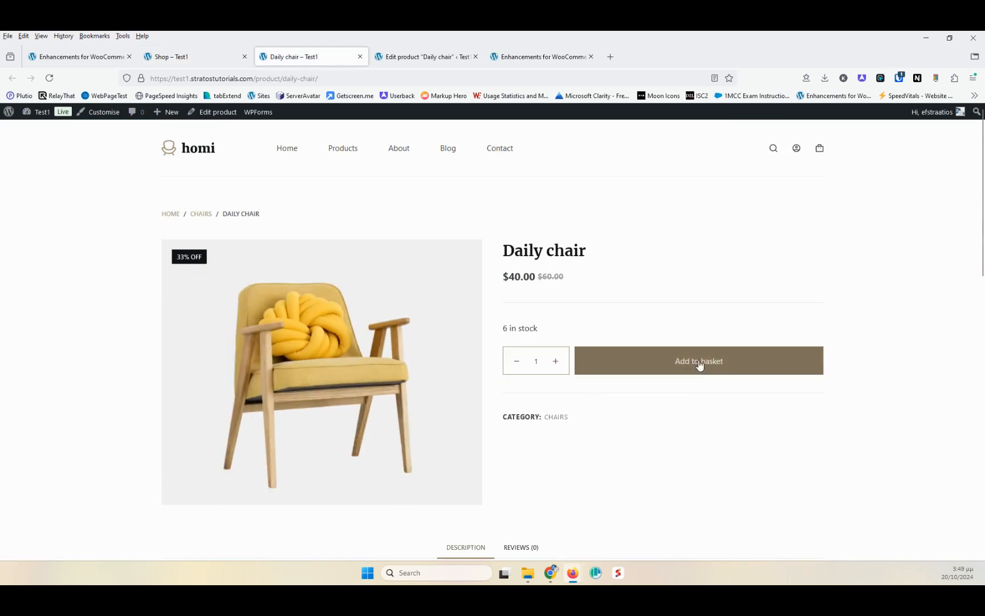
click(528, 62)
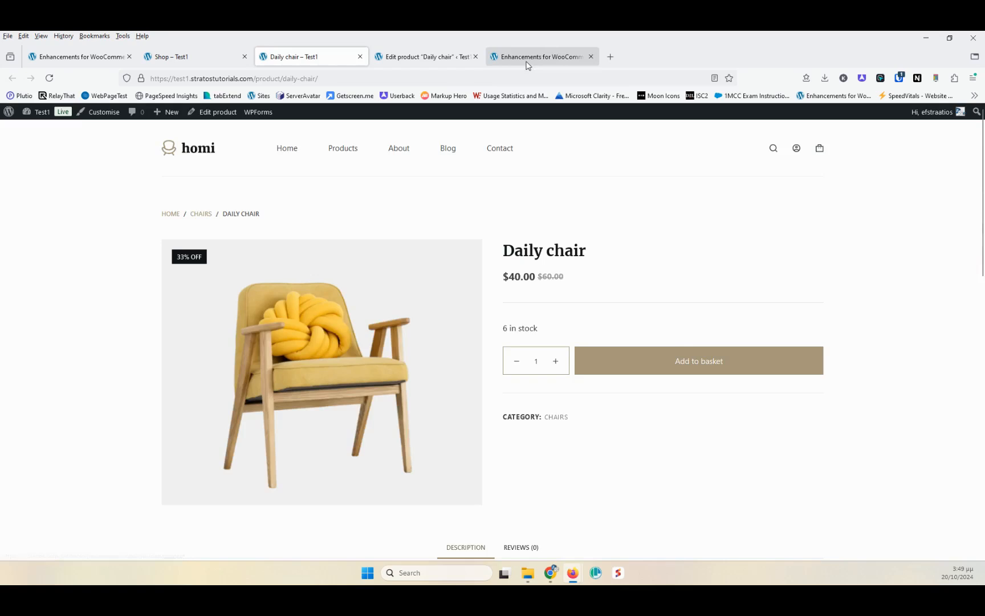
click(808, 231)
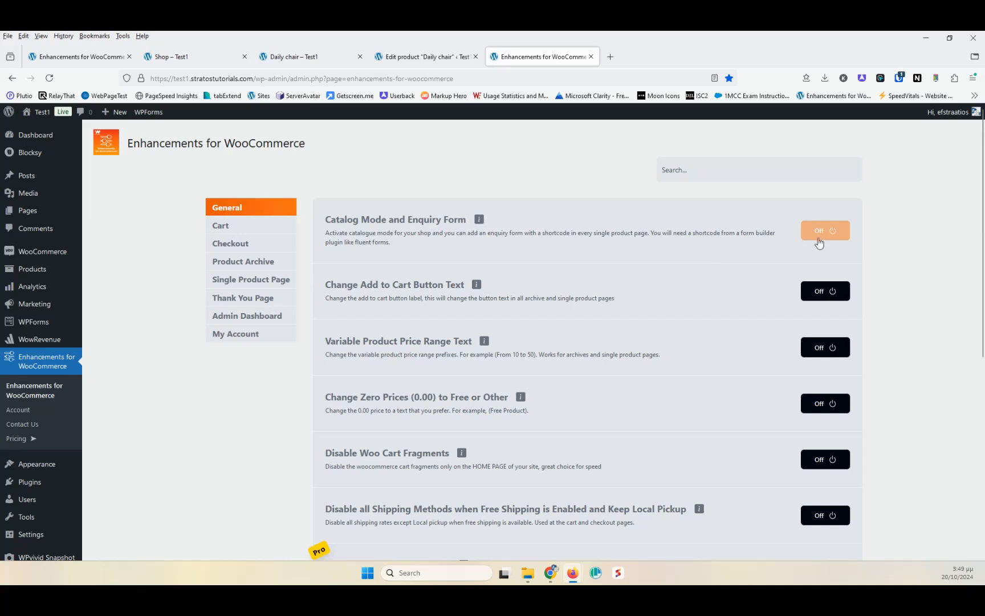
click(51, 77)
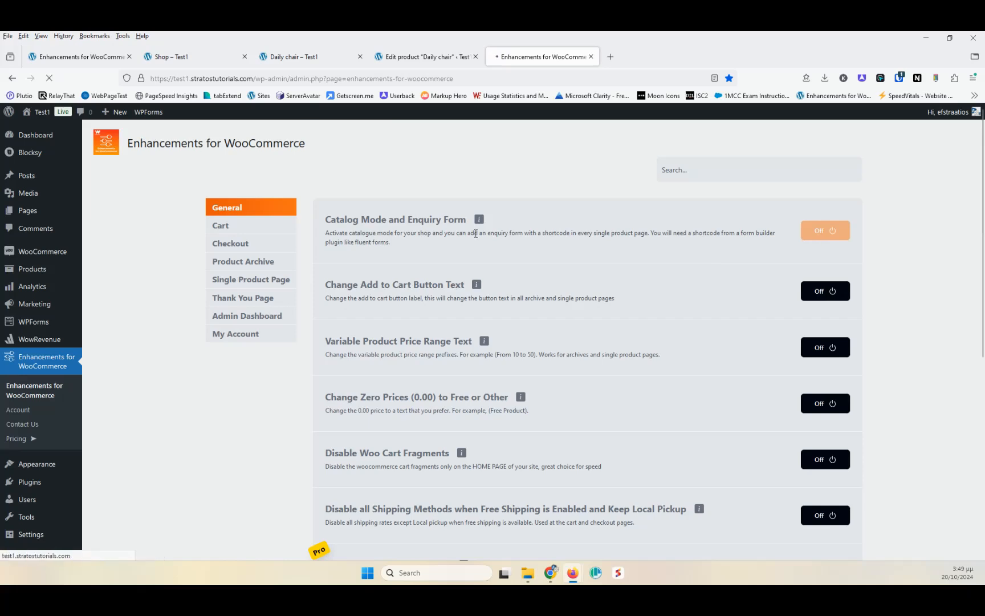
click(813, 234)
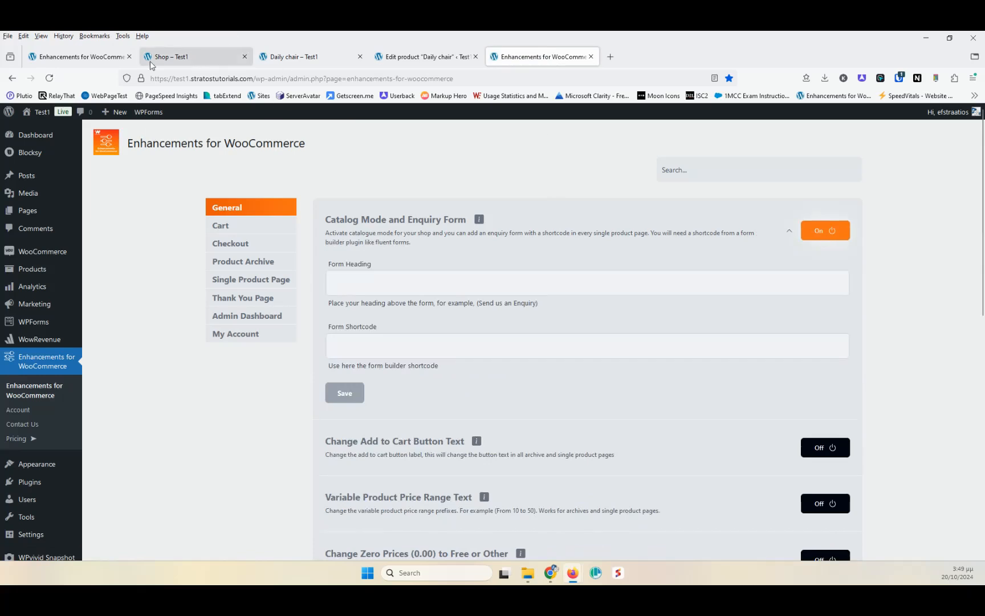
- Reload the shop and Daily chair pages to check the catalog mode effect
click(196, 57)
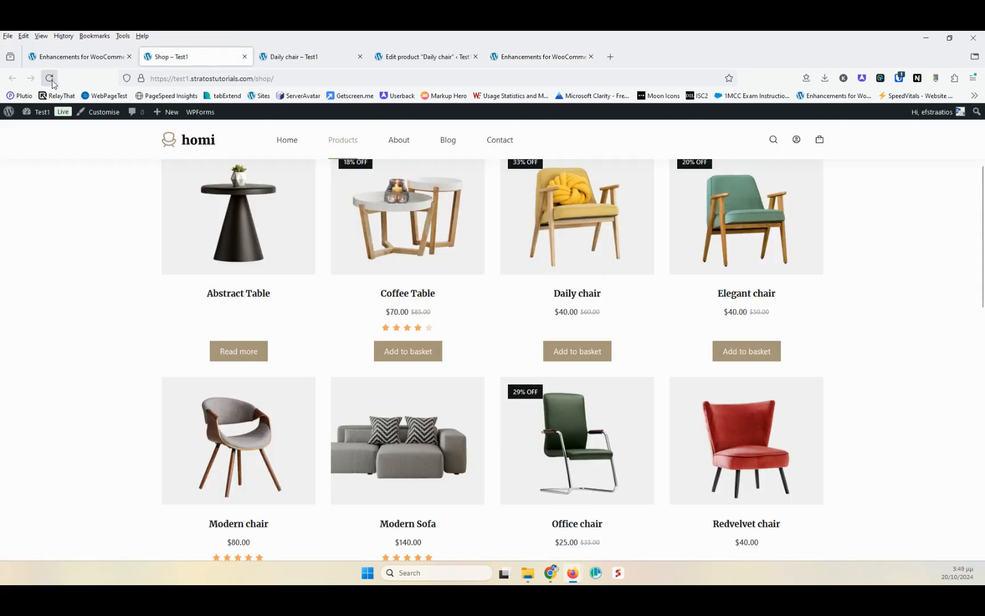
key(F5)
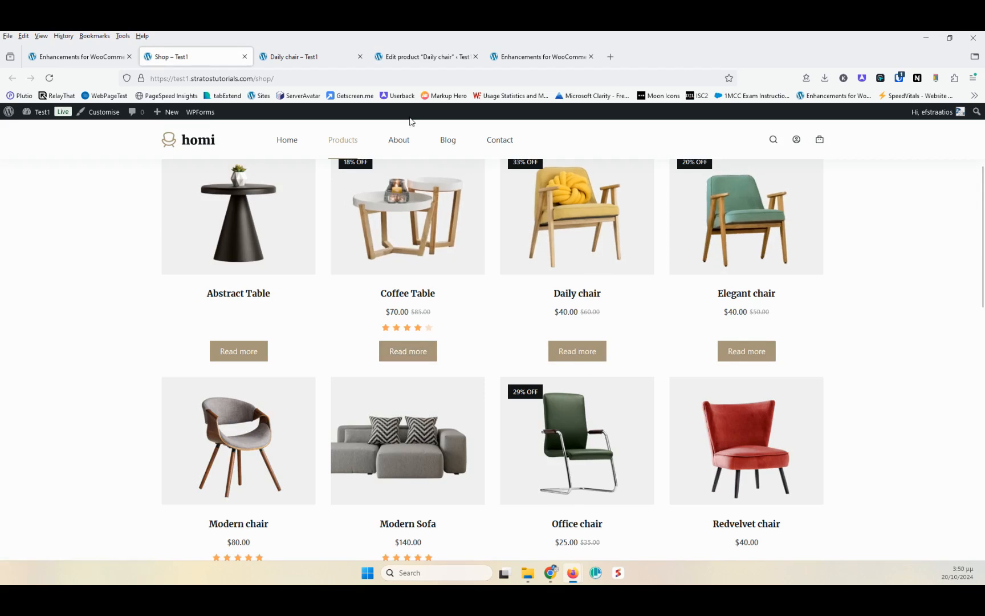
click(297, 57)
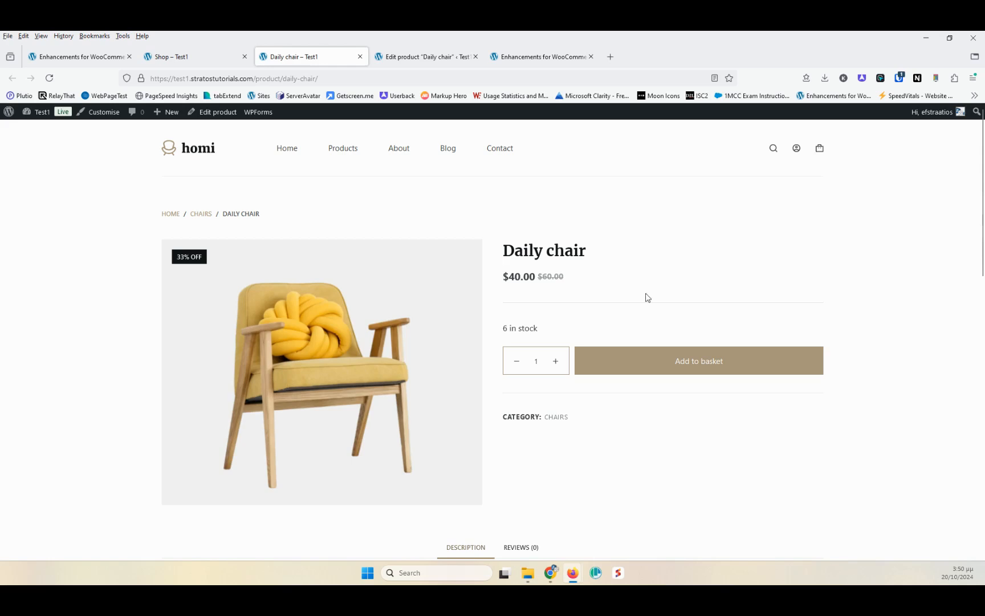
click(49, 78)
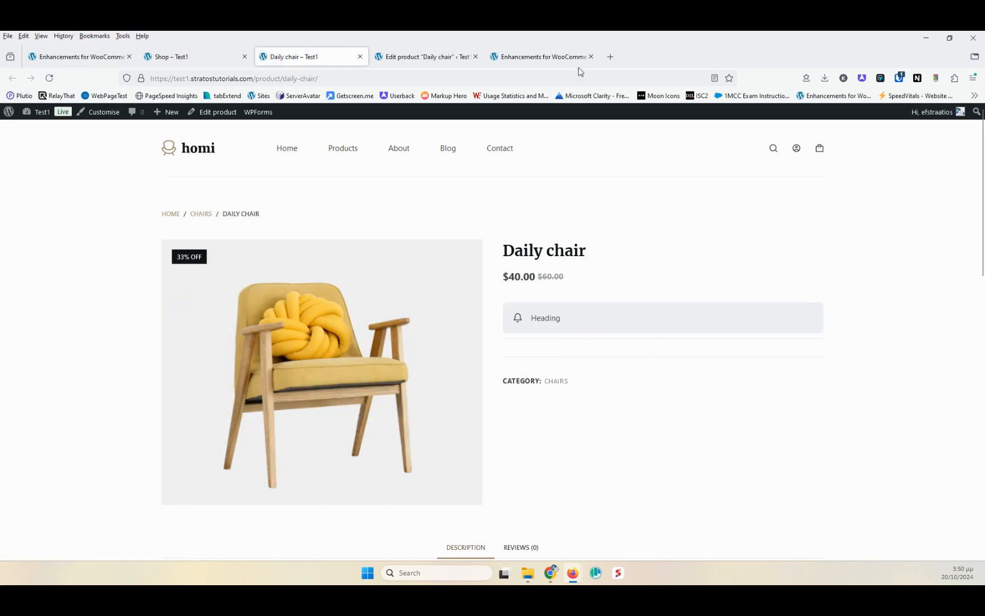
- Type d into the catalog mode's Form Shortcode field, then switch the Catalog Mode and Enquiry Form module off
click(540, 58)
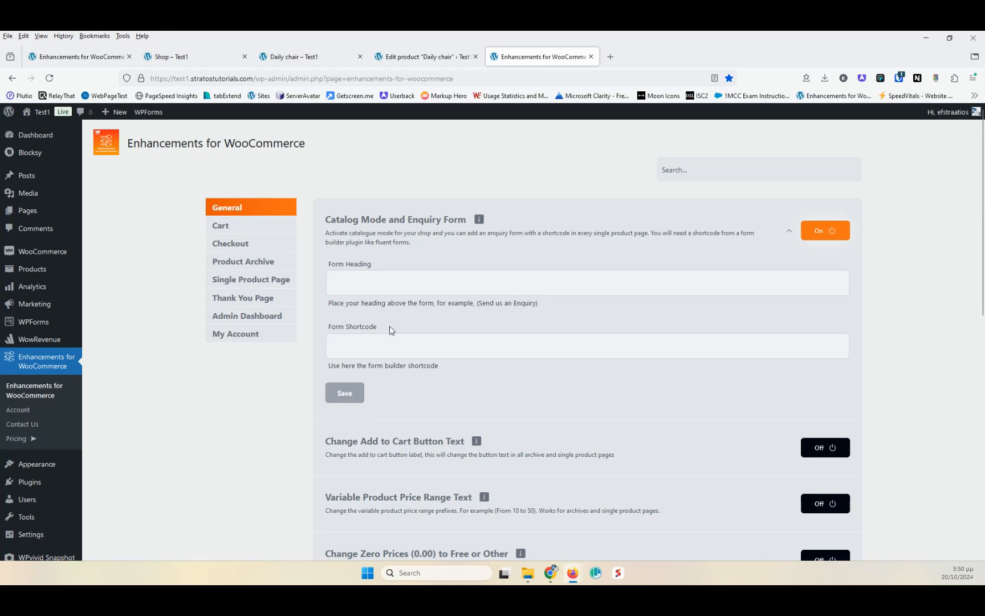
click(196, 63)
click(315, 57)
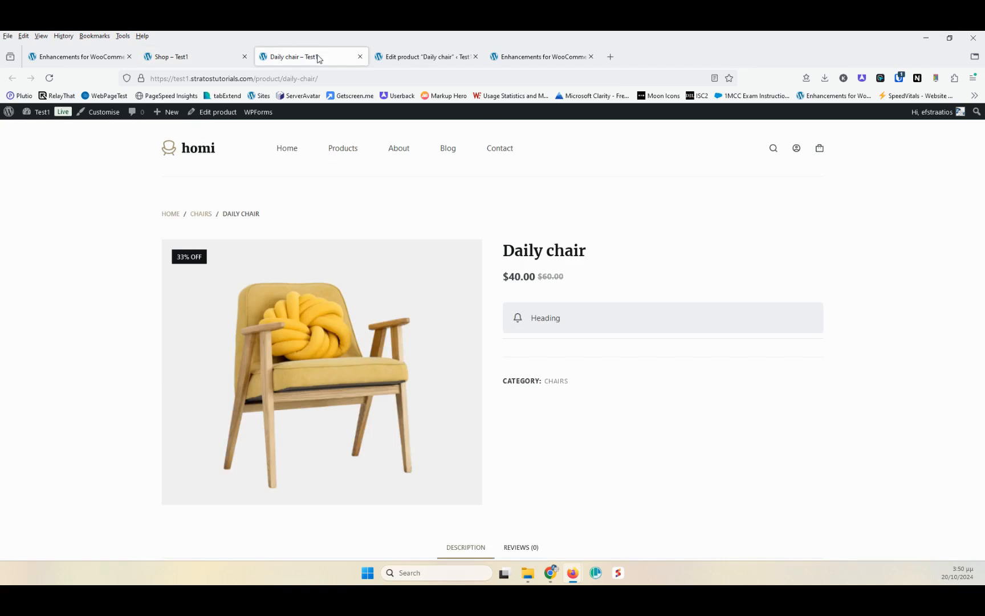
click(516, 62)
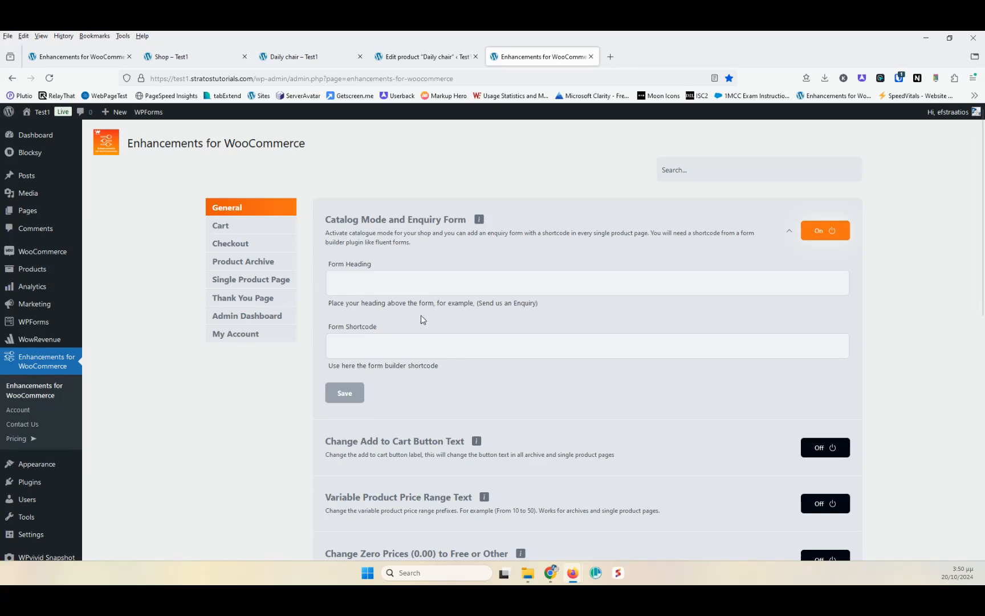
click(370, 344)
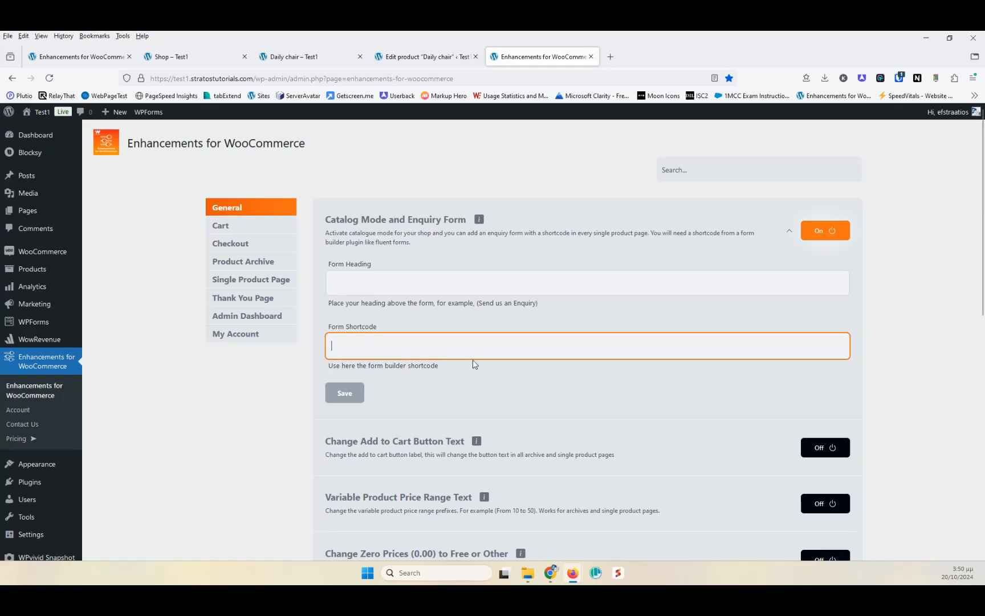
text(d)
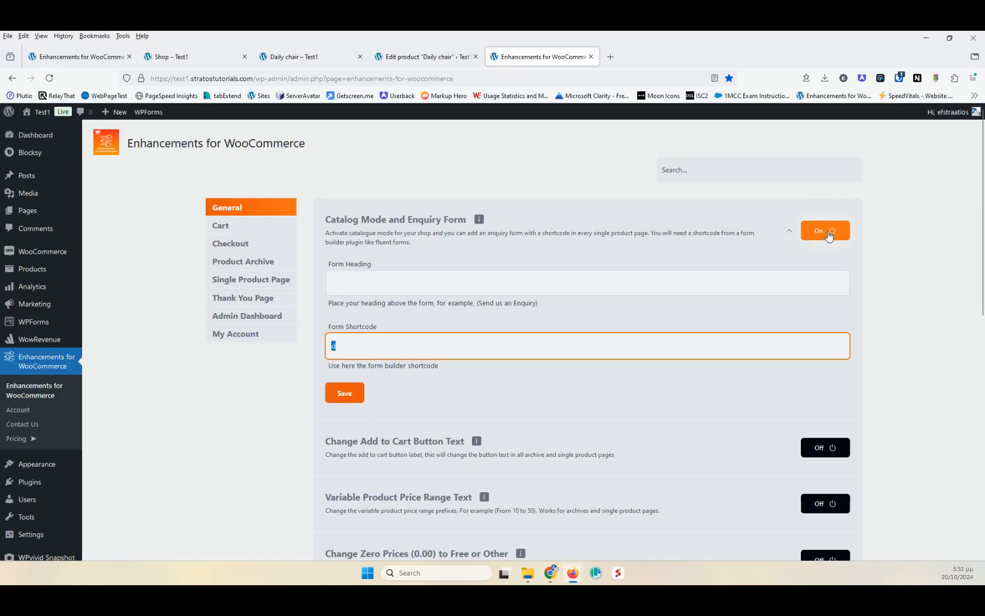
click(828, 236)
- Turn on the Change Add to Cart Button Text module and reload the shop and Daily chair pages to check the button
scroll(586, 261, down, 1)
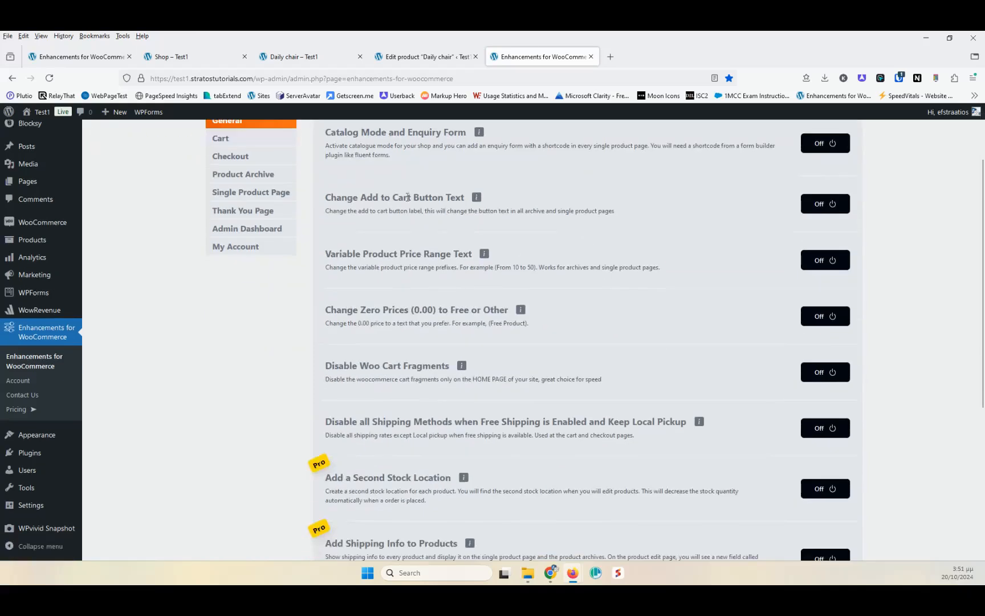
click(822, 207)
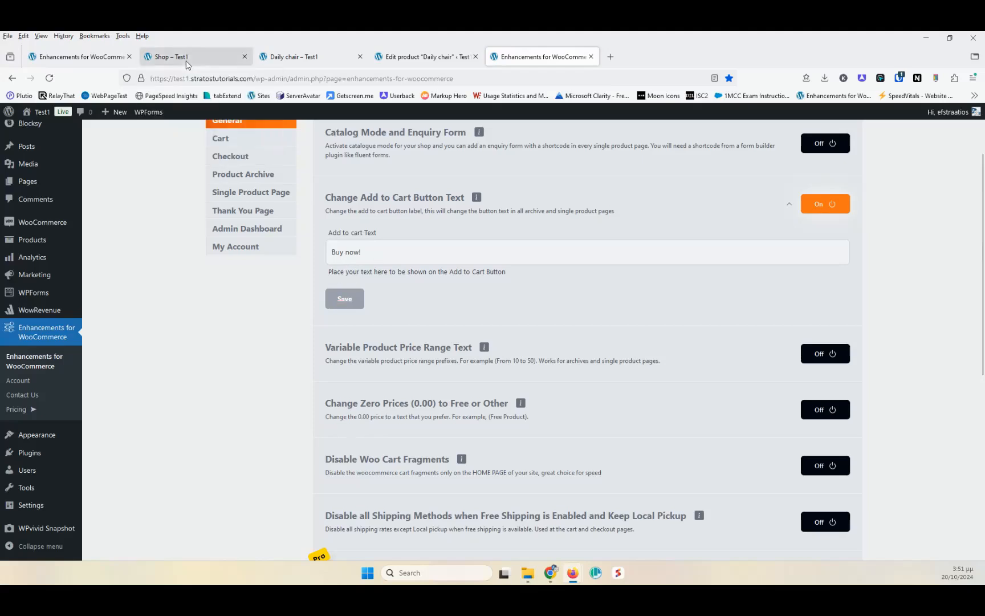
click(235, 58)
click(49, 78)
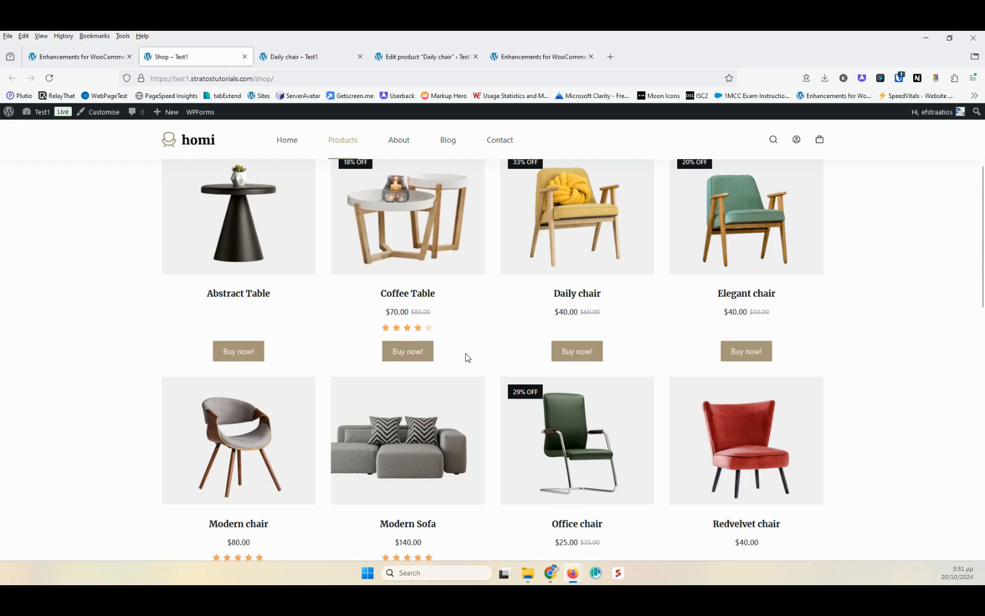
click(318, 55)
click(50, 81)
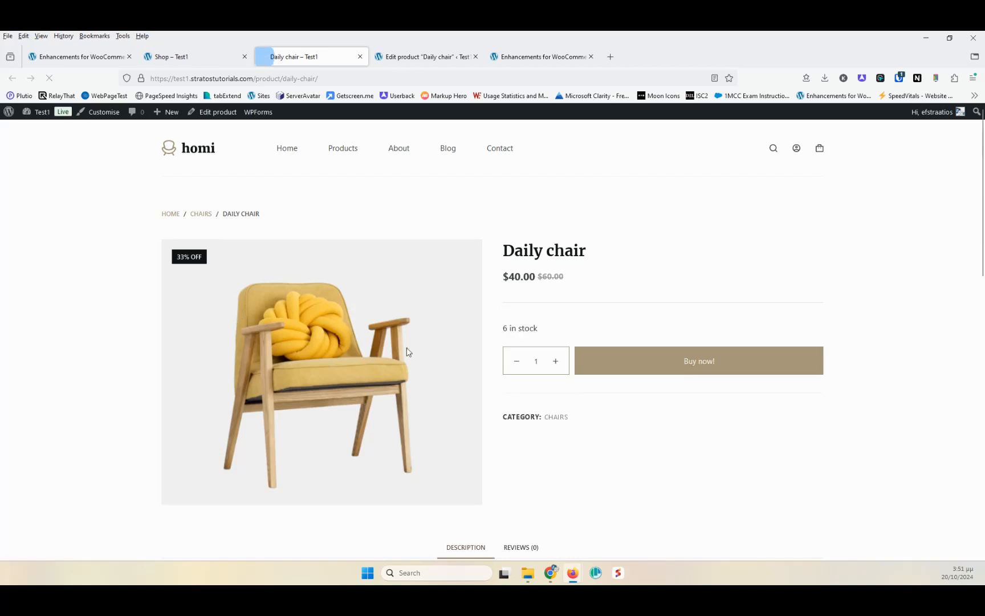
- Switch the Change Add to Cart Button Text module off again
click(529, 57)
click(828, 211)
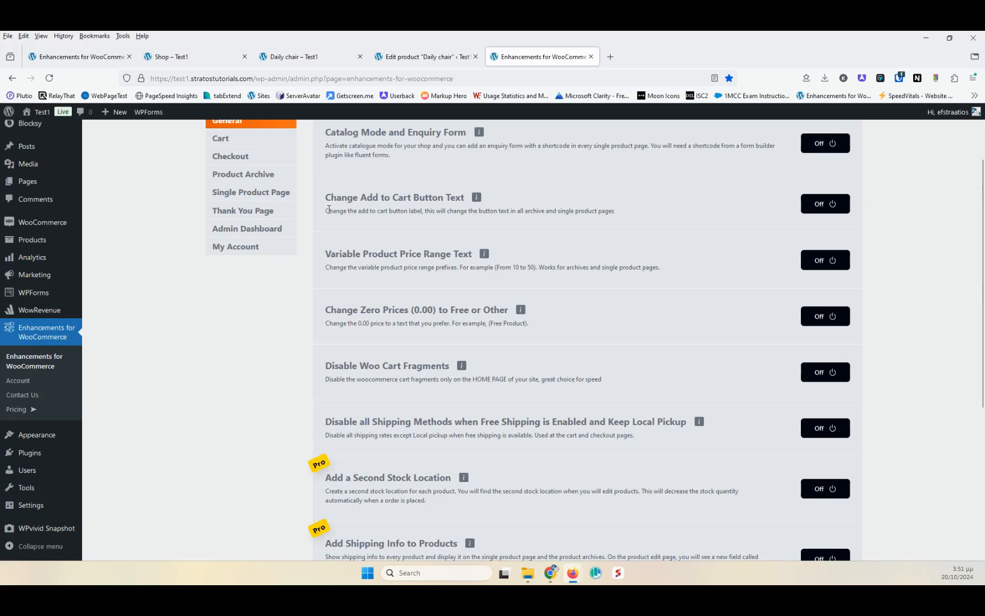
drag(326, 210, 602, 210)
click(605, 212)
- Open the Change Add to Cart Button Text module's description panel and close it
click(478, 199)
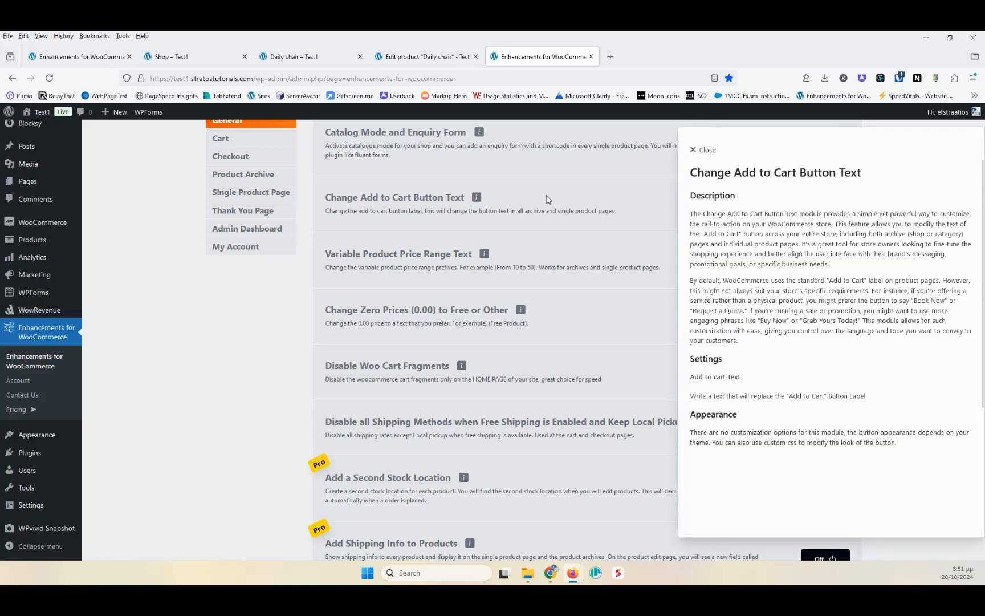
click(701, 149)
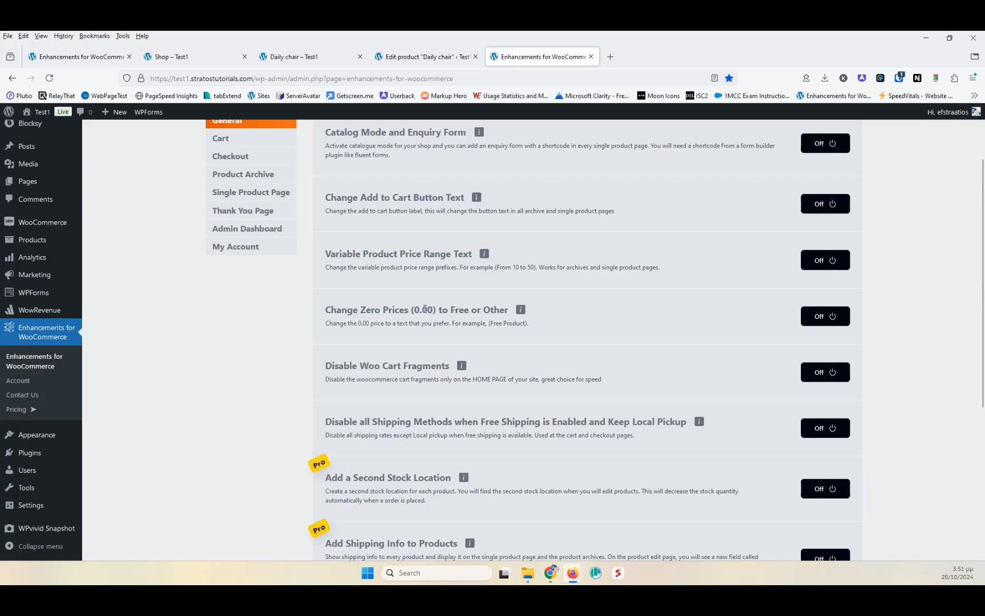
- Turn the Change Zero Prices (0.00) to Free or Other module on, then switch it off again
drag(417, 309, 429, 309)
click(468, 309)
click(842, 315)
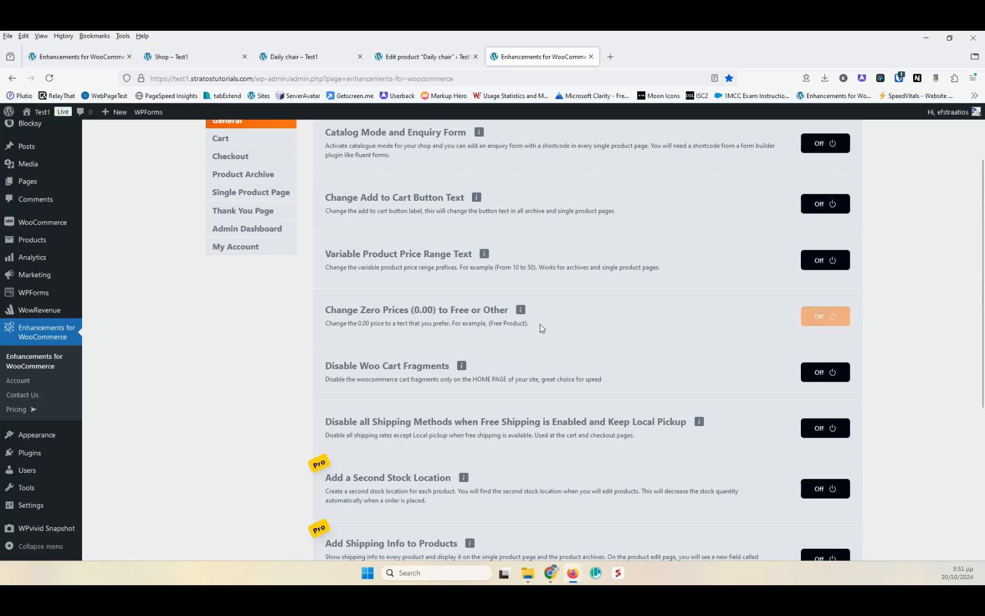
click(376, 360)
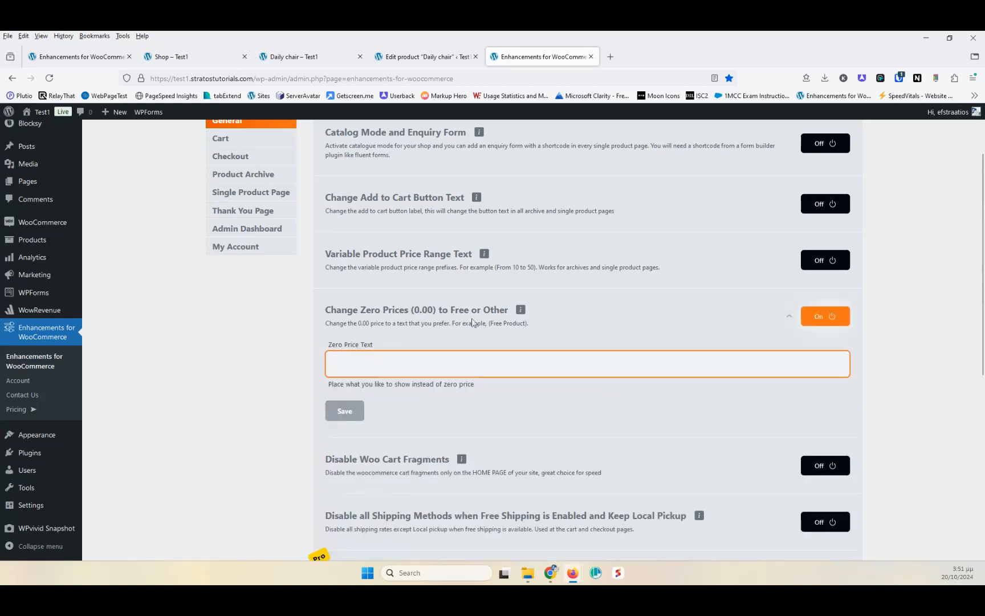
click(824, 316)
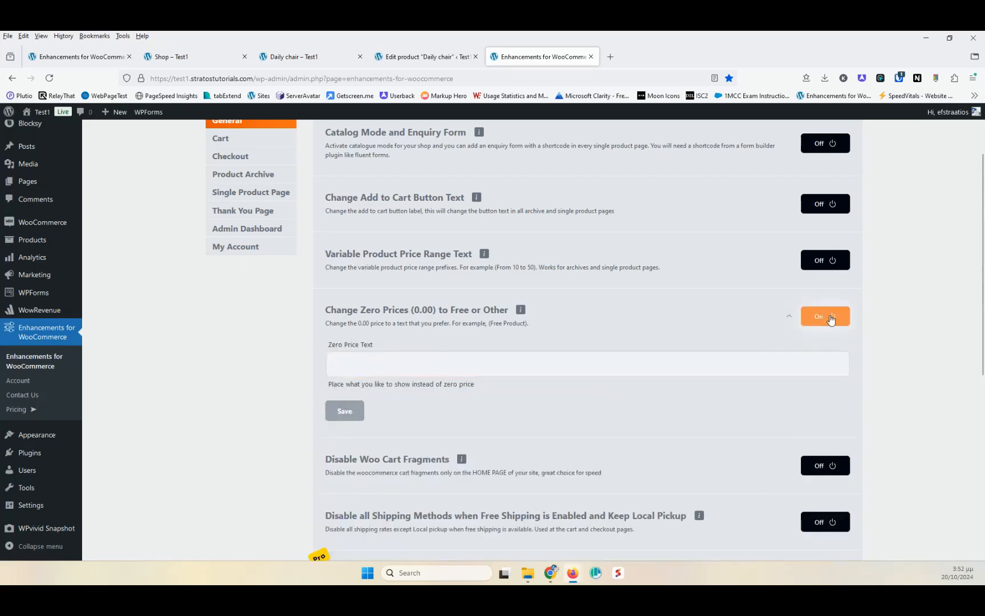
- Read the Disable Woo Cart Fragments module's description
scroll(448, 358, down, 2)
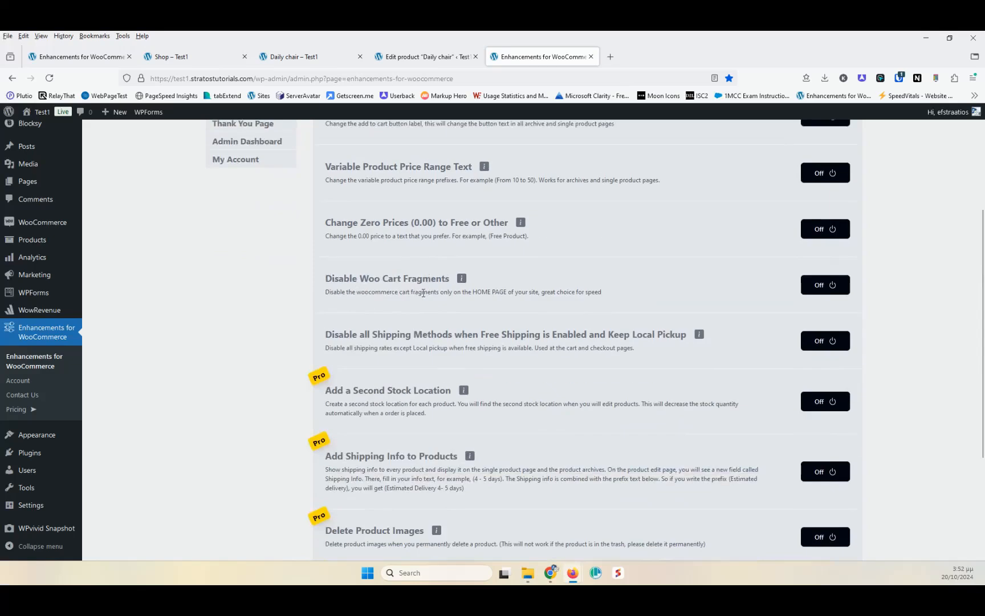
drag(424, 293, 508, 292)
click(524, 291)
scroll(439, 290, down, 3)
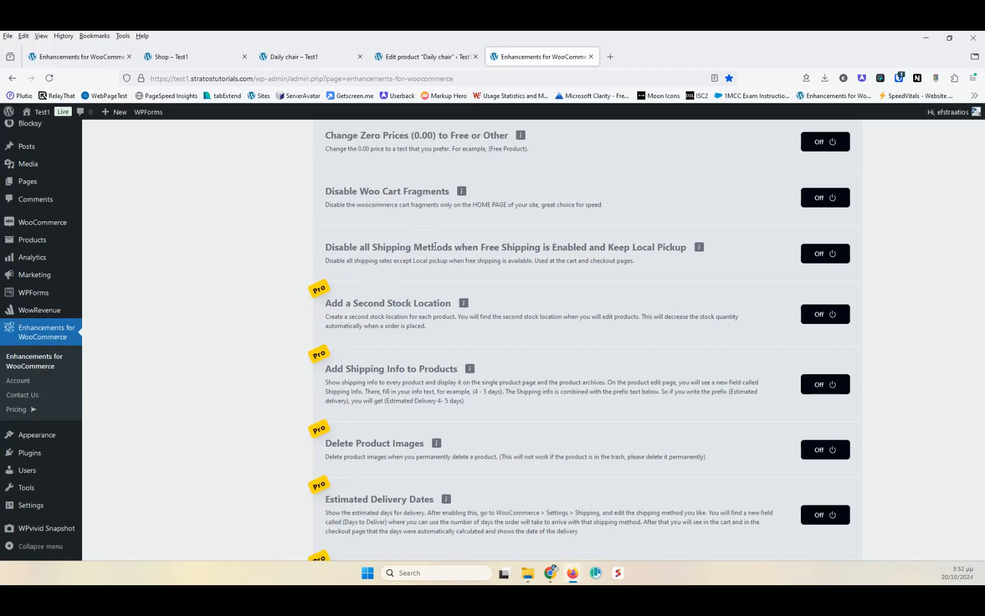
- On the shop page, add the Daily chair to the basket and open checkout from the basket preview in a new tab
click(184, 60)
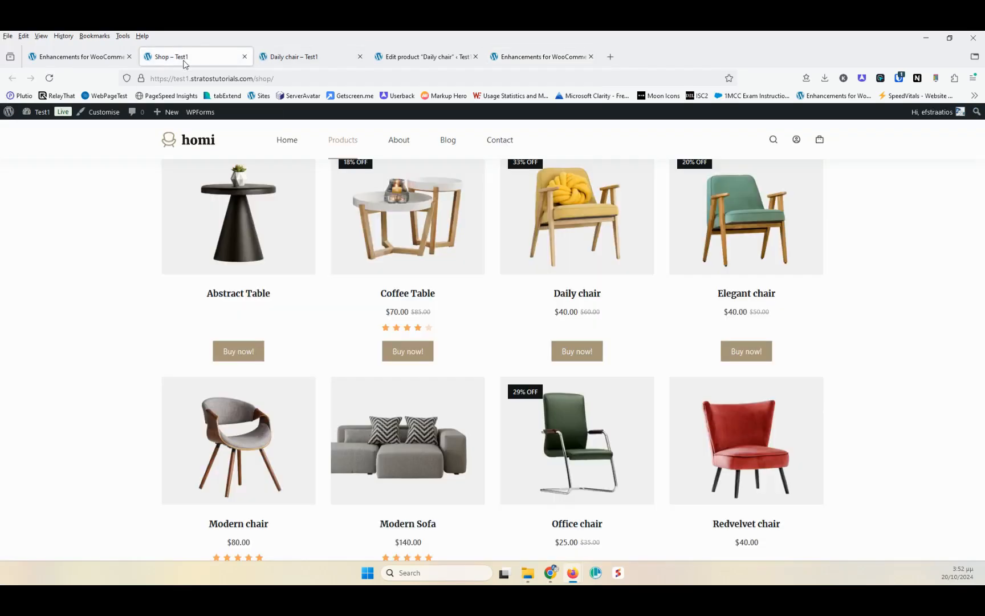
click(568, 357)
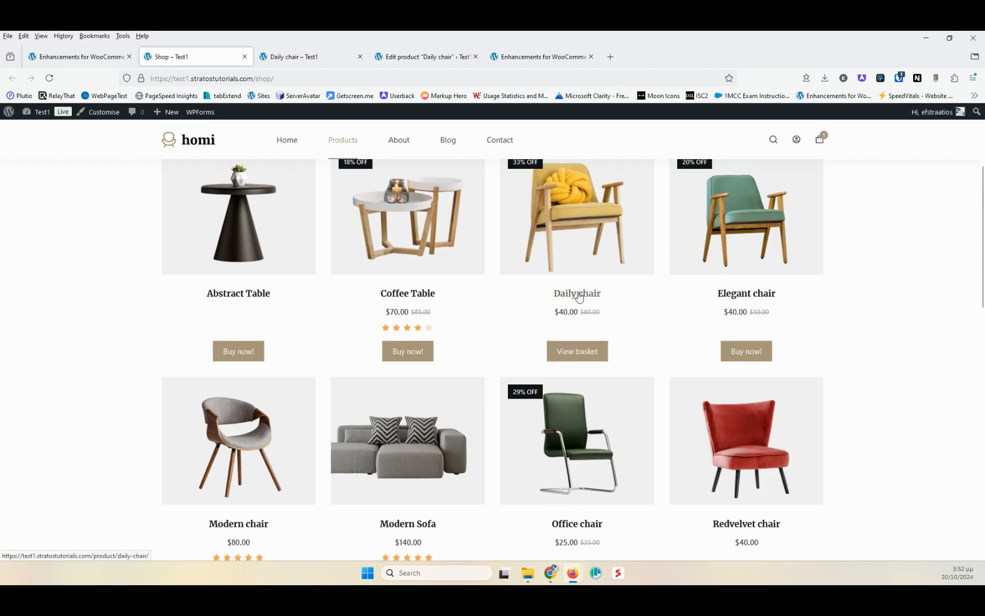
scroll(570, 270, up, 3)
mouse_move(821, 152)
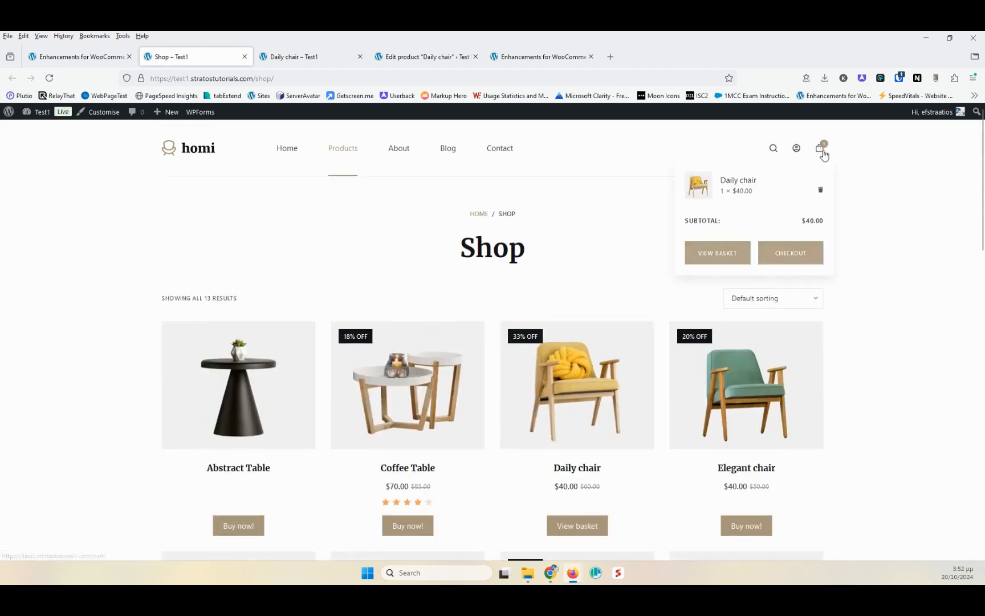
middle_click(796, 255)
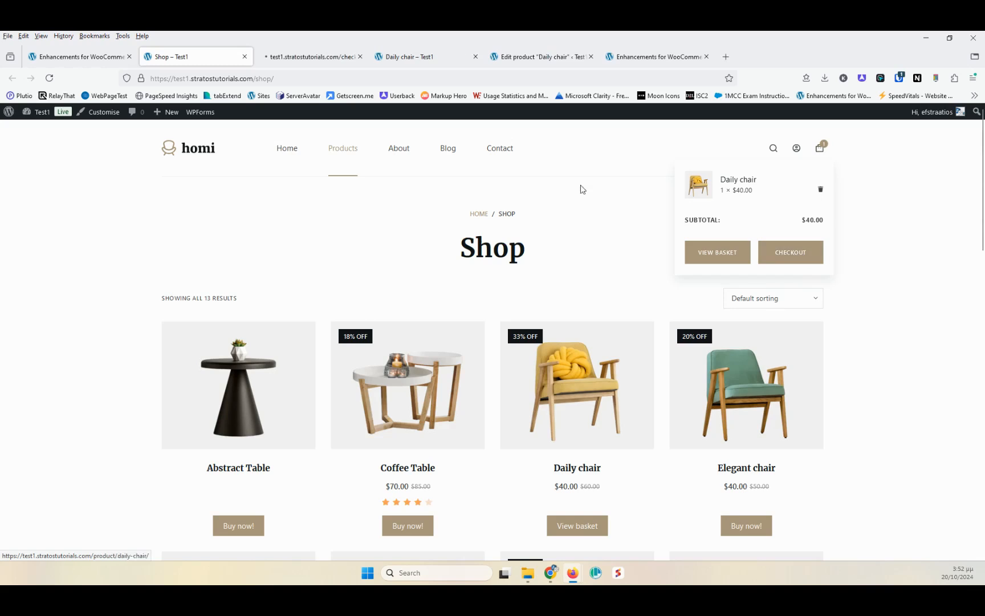
- On the checkout page, select the Shipping: $10.00 option and then Free shipping
click(296, 56)
scroll(545, 359, down, 2)
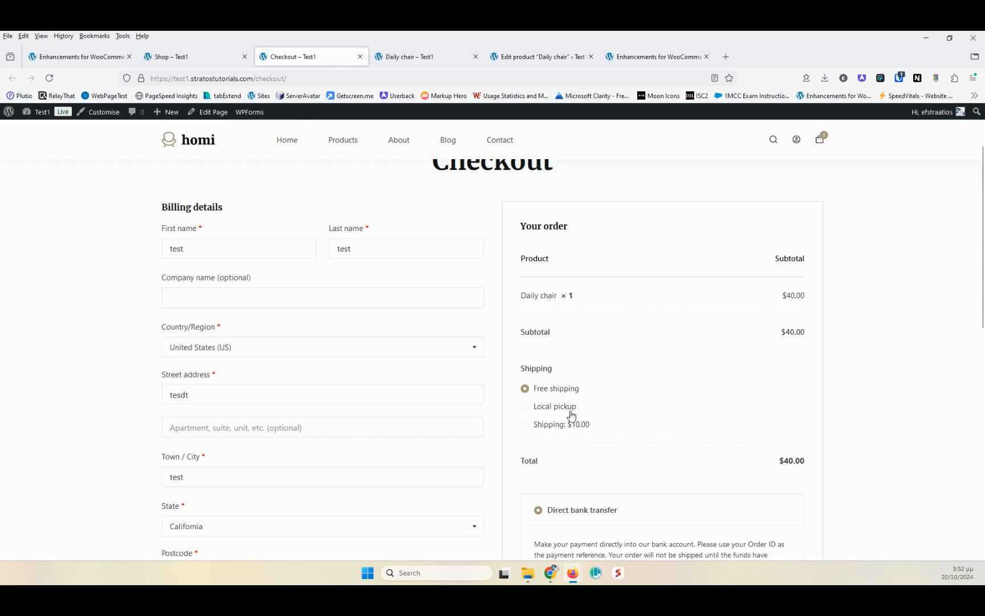
click(526, 425)
scroll(738, 423, down, 3)
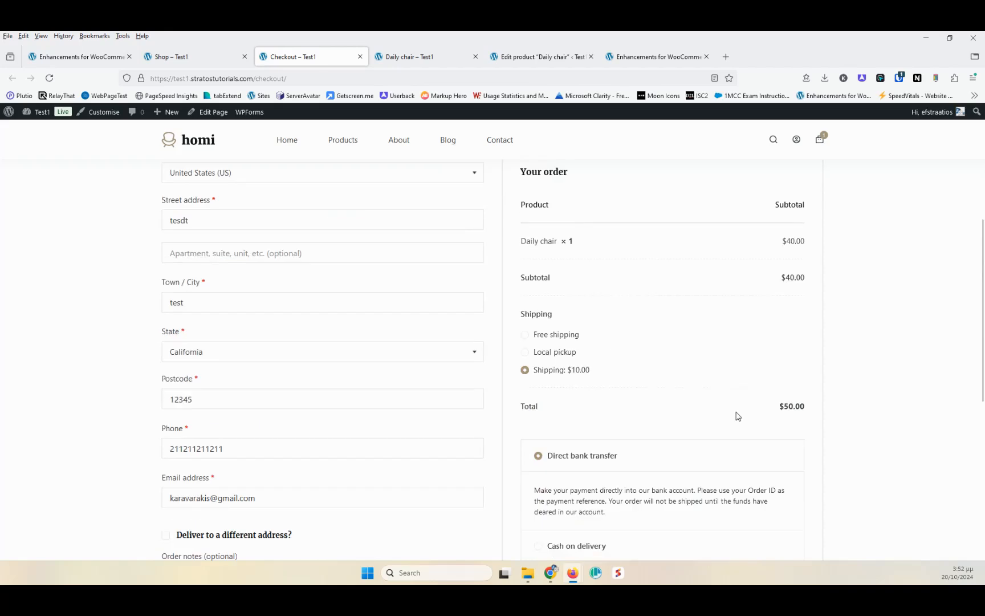
click(525, 336)
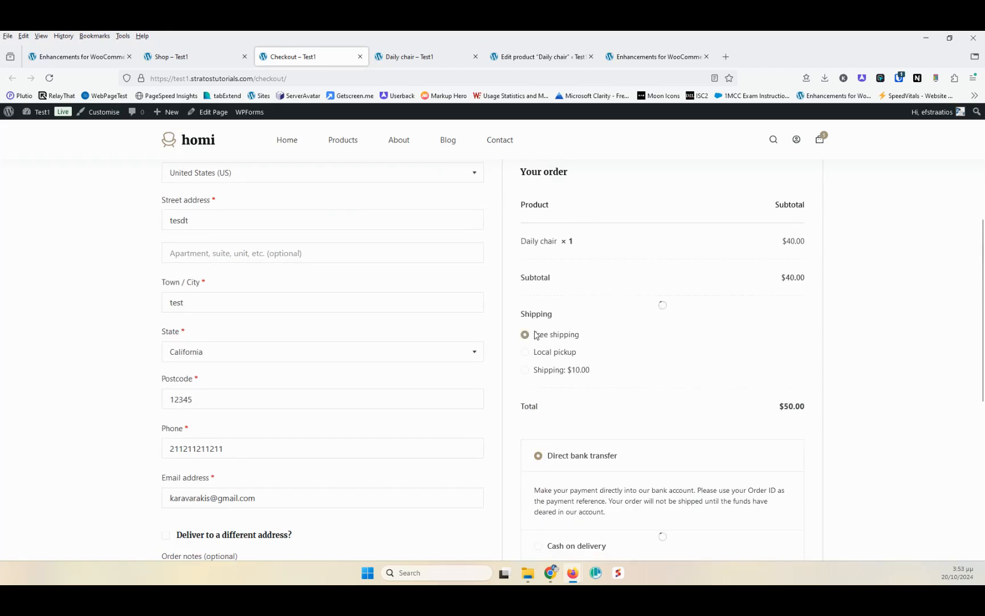
- Open WooCommerce Settings in a new tab and go to its Shipping section
click(231, 58)
click(99, 62)
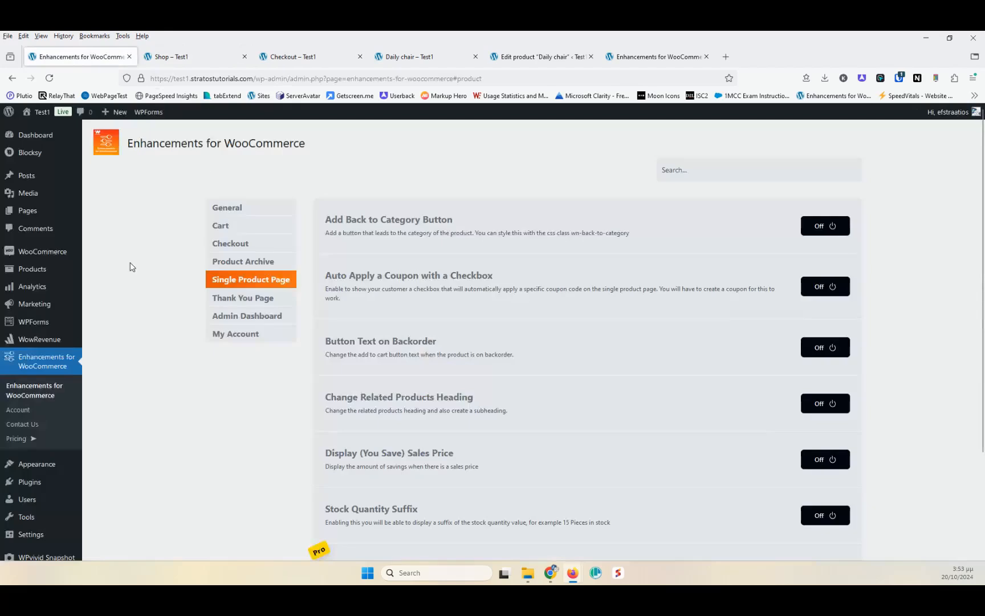
mouse_move(37, 256)
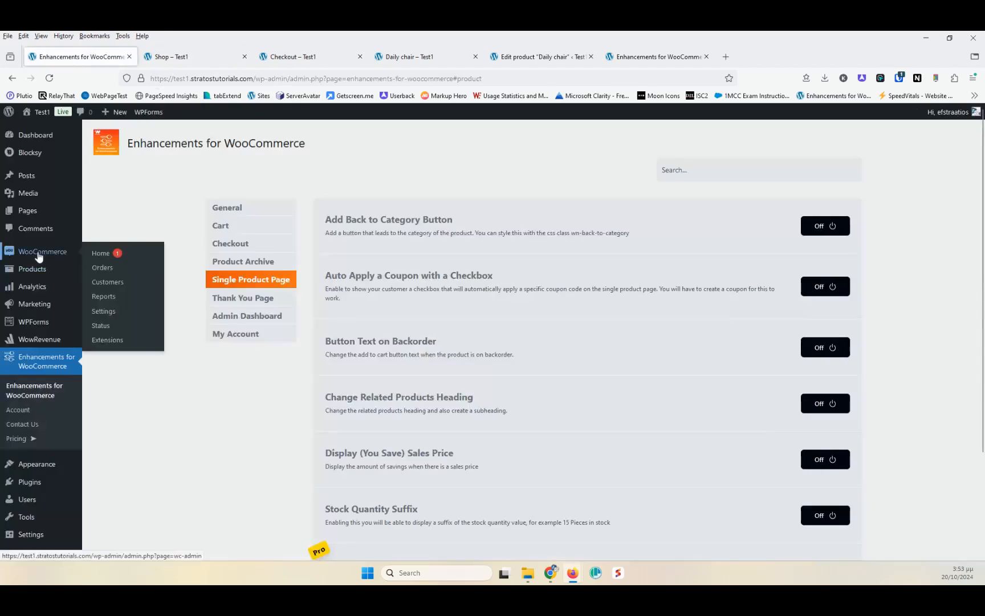
middle_click(103, 310)
click(194, 57)
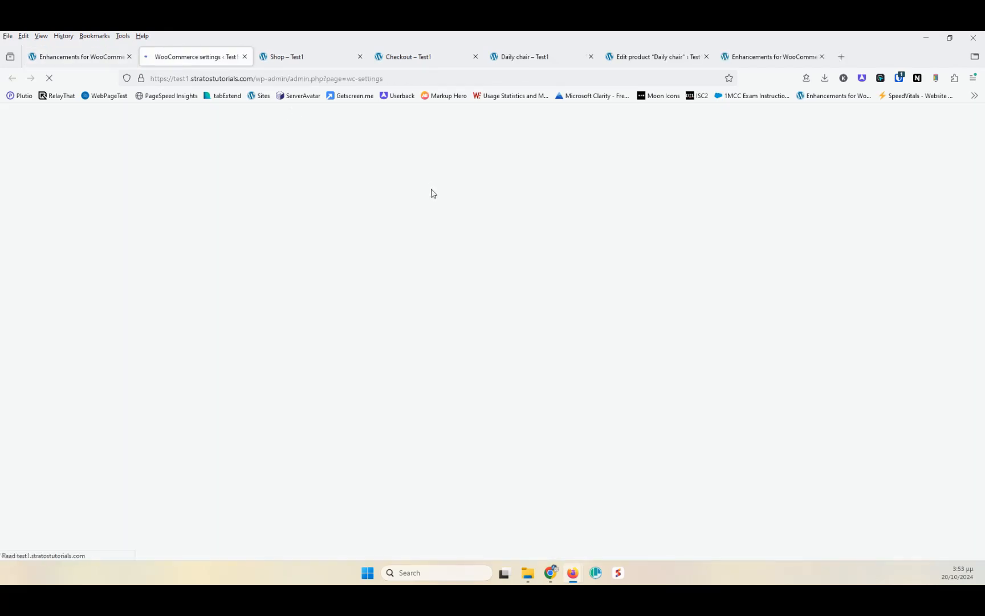
click(199, 180)
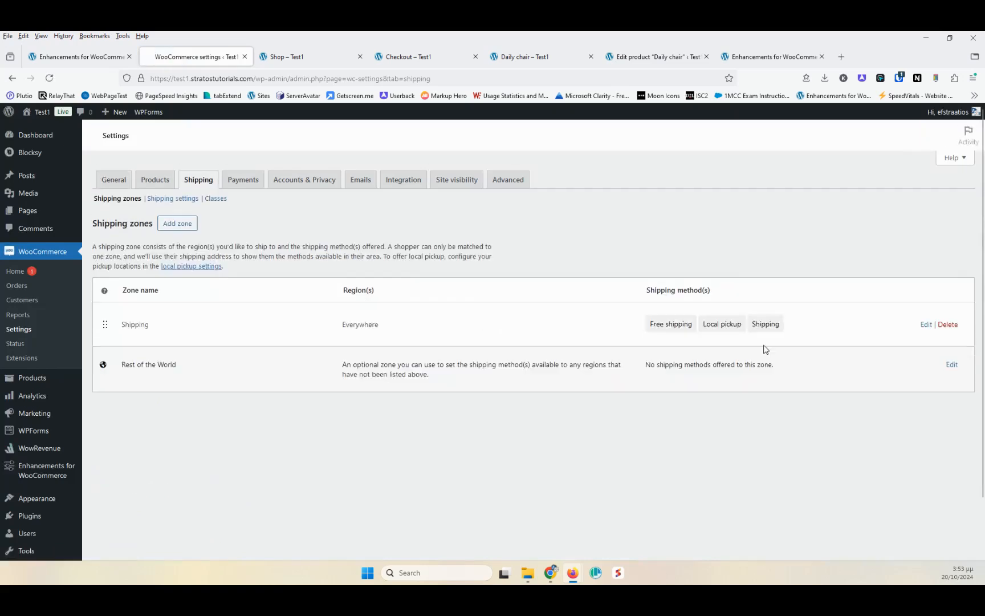
- Open the Shipping zone's Free shipping settings and inspect its minimum order amount
click(926, 324)
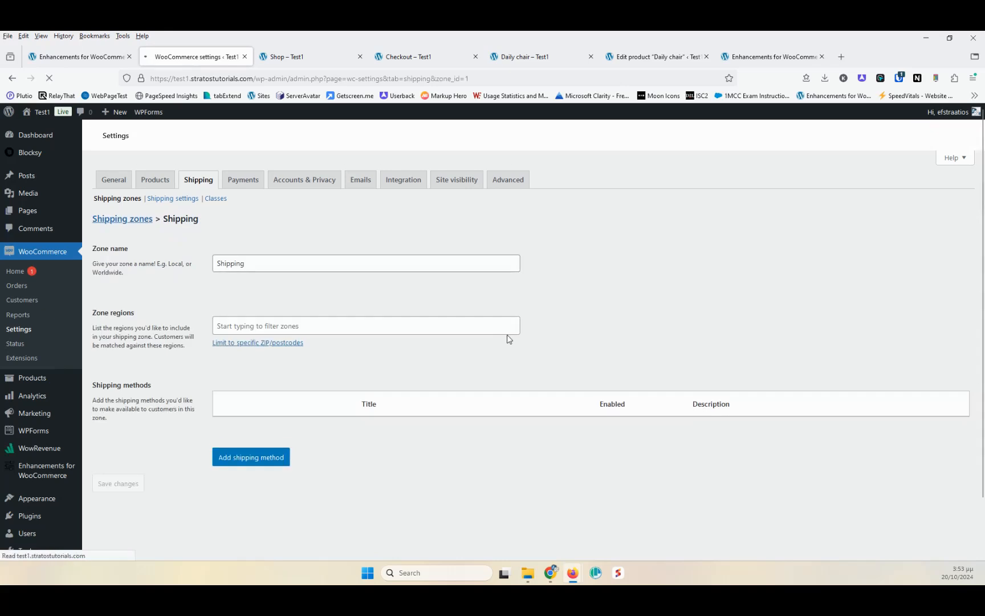
click(922, 420)
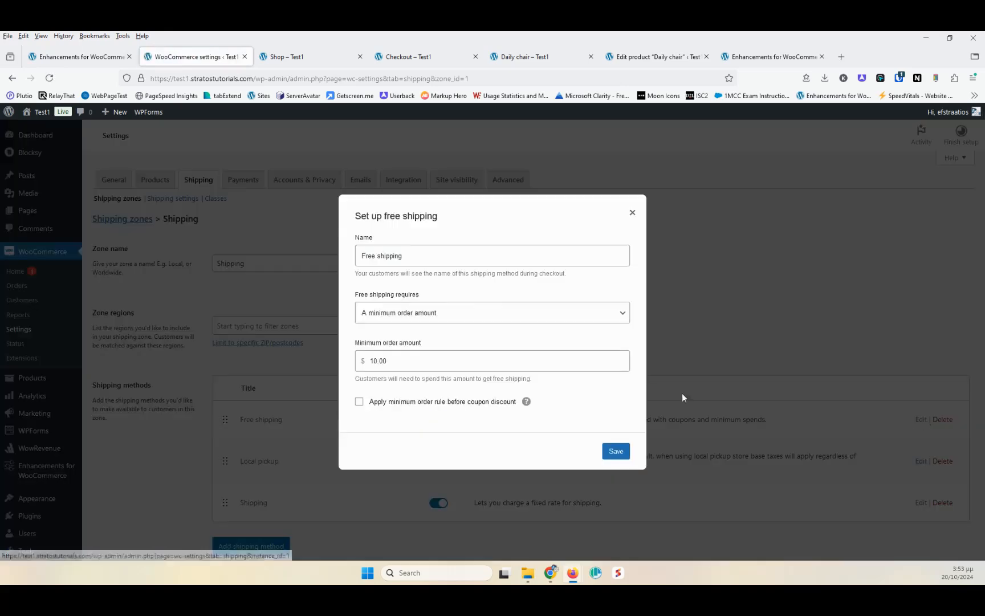
double_click(409, 357)
click(359, 363)
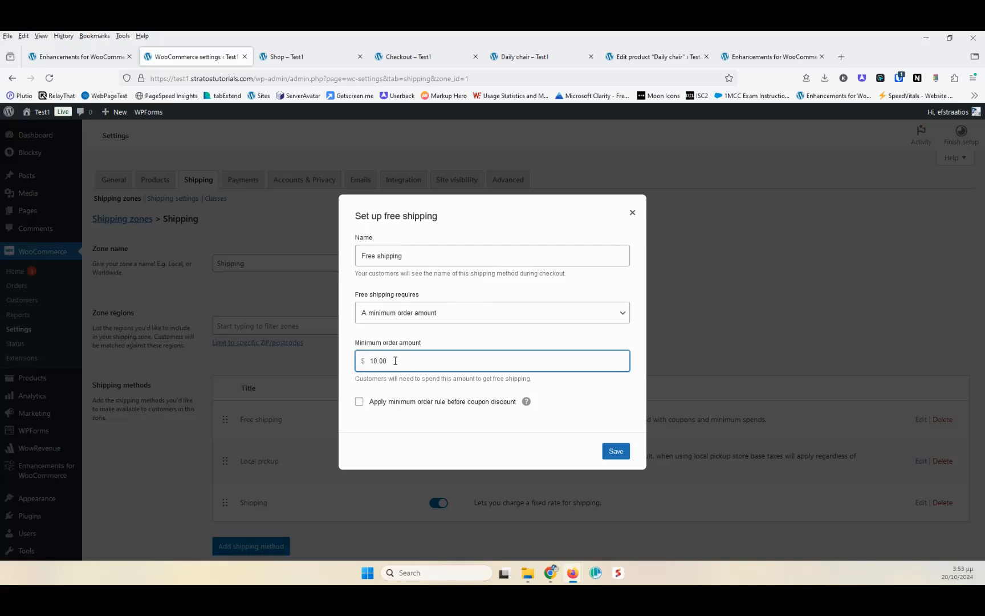
- Turn on the Disable all Shipping Methods when Free Shipping is Enabled and Keep Local Pickup module
click(349, 57)
click(405, 57)
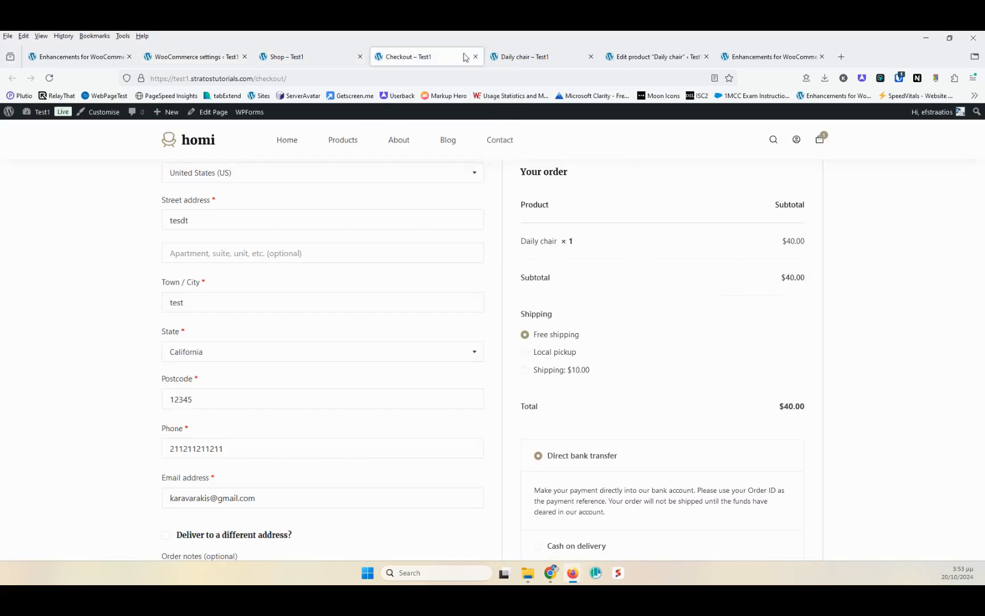
click(501, 57)
click(643, 57)
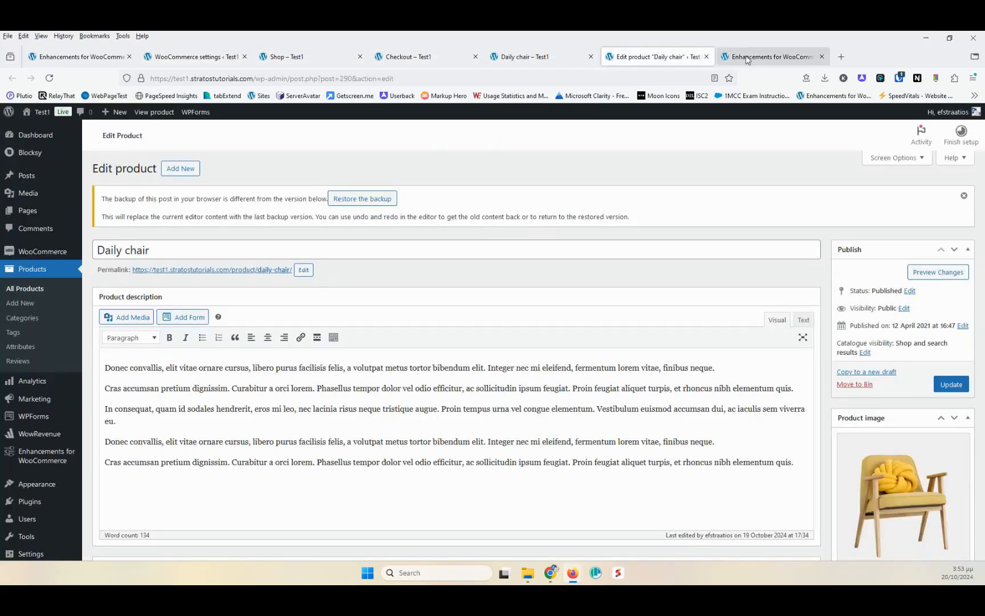
click(206, 57)
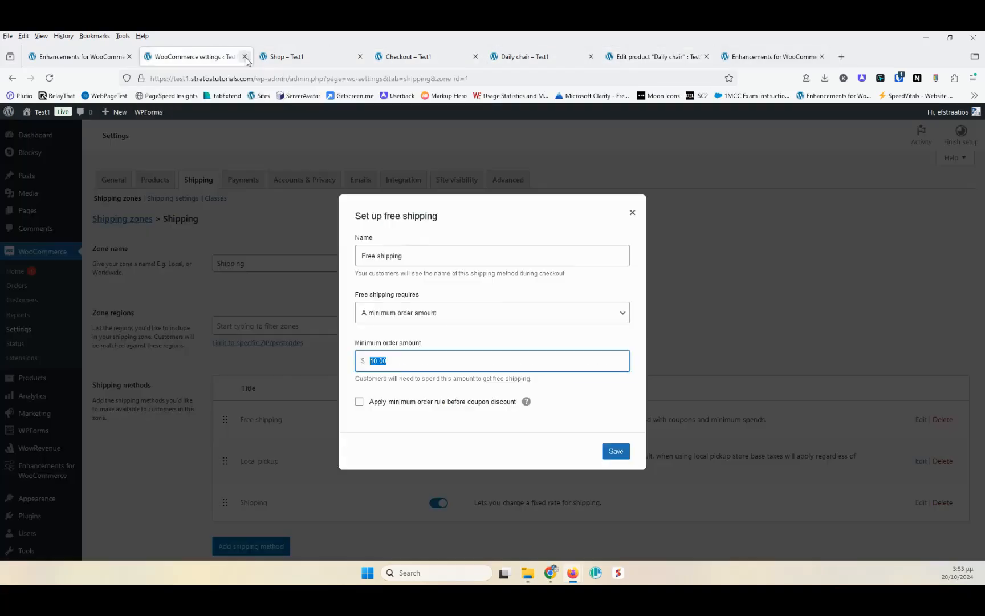
click(287, 57)
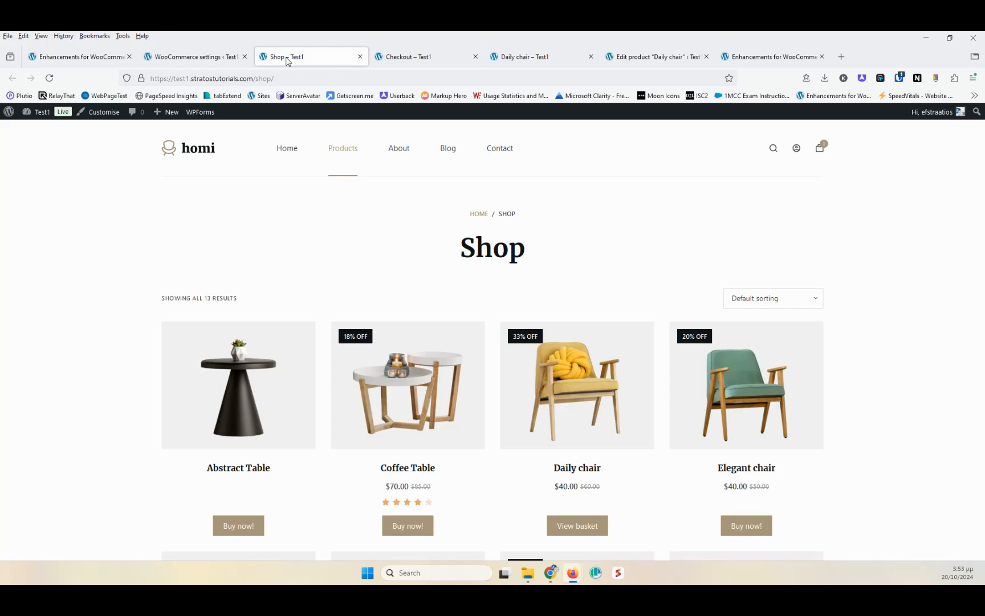
click(757, 63)
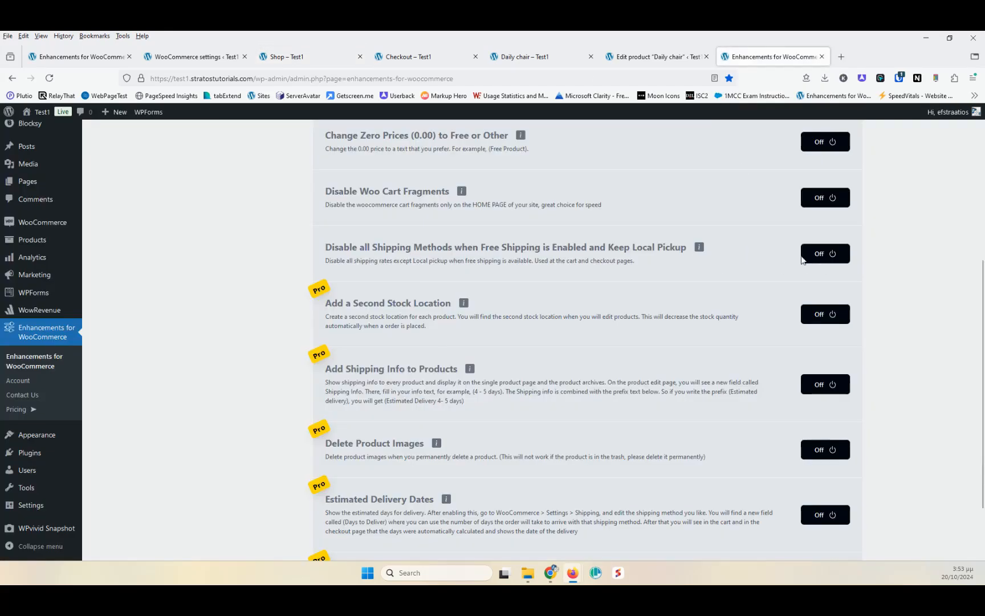
click(843, 253)
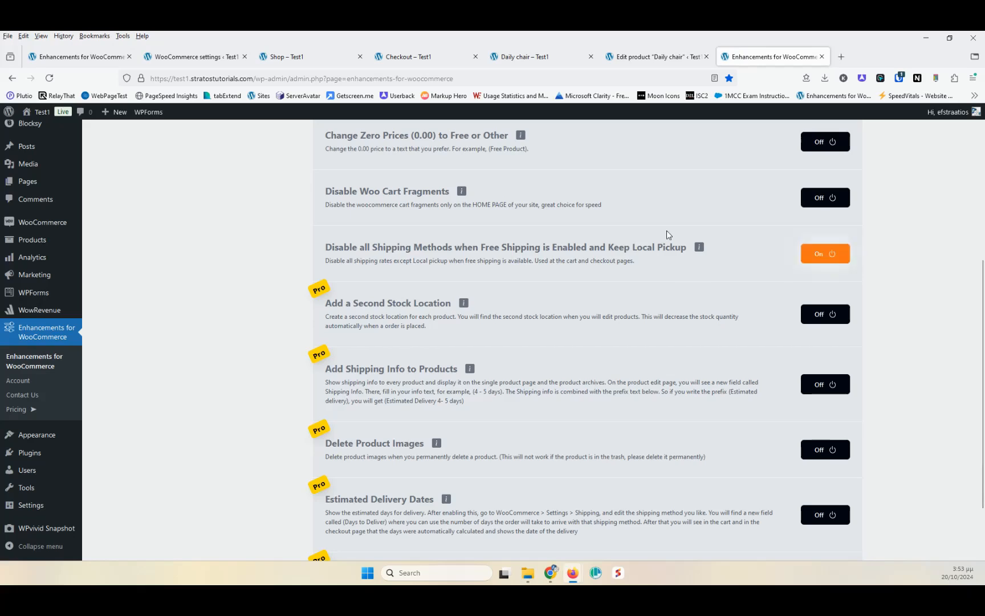
- Reload the checkout page to check its shipping options
click(185, 57)
click(285, 57)
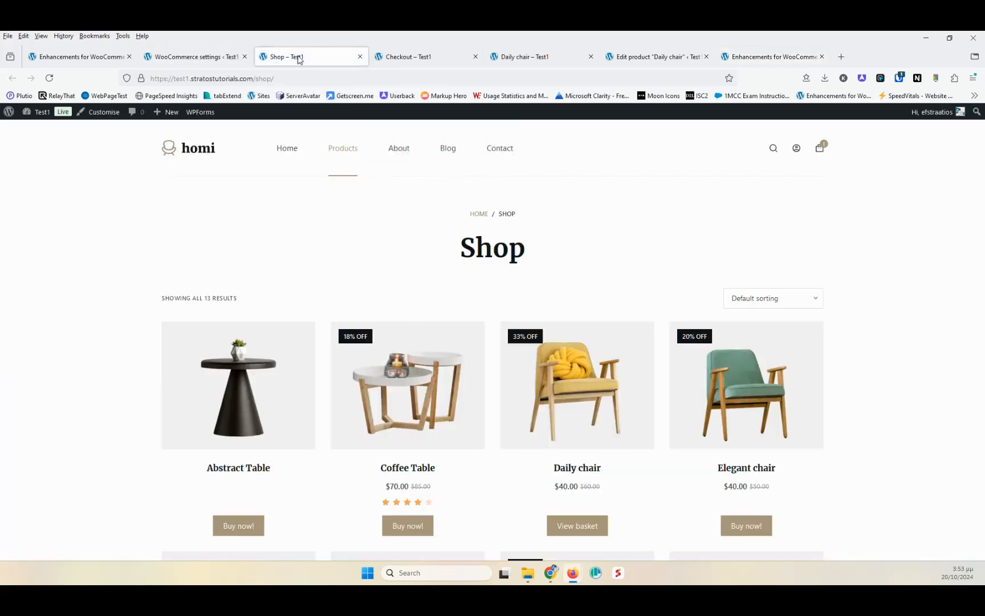
click(433, 51)
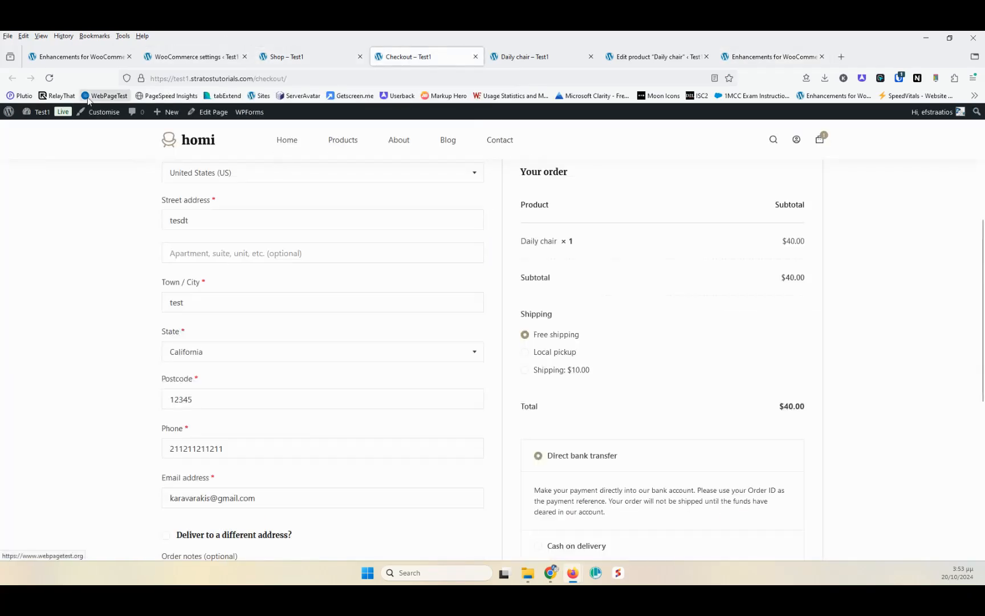
click(46, 78)
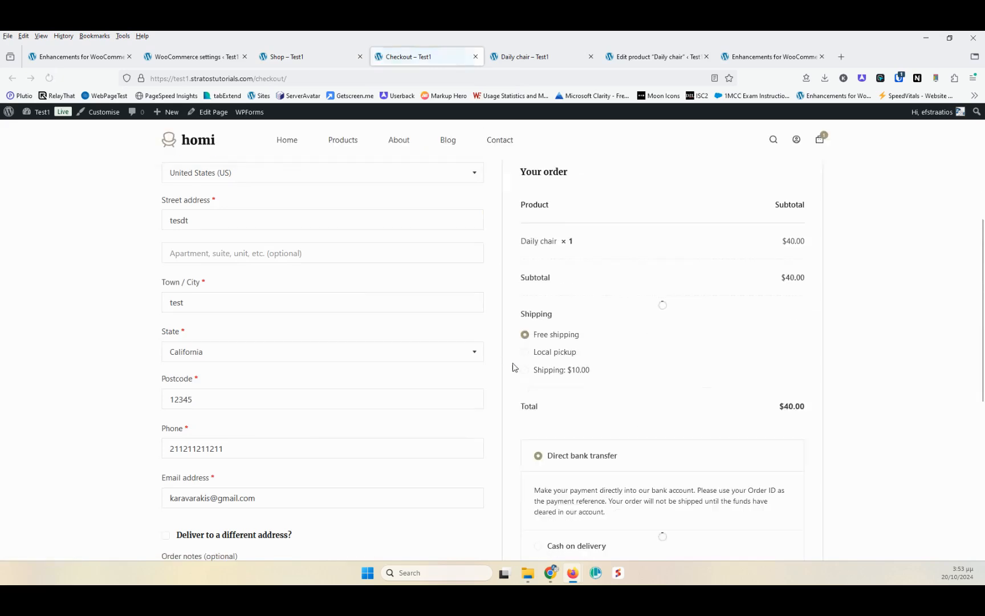
scroll(351, 284, up, 4)
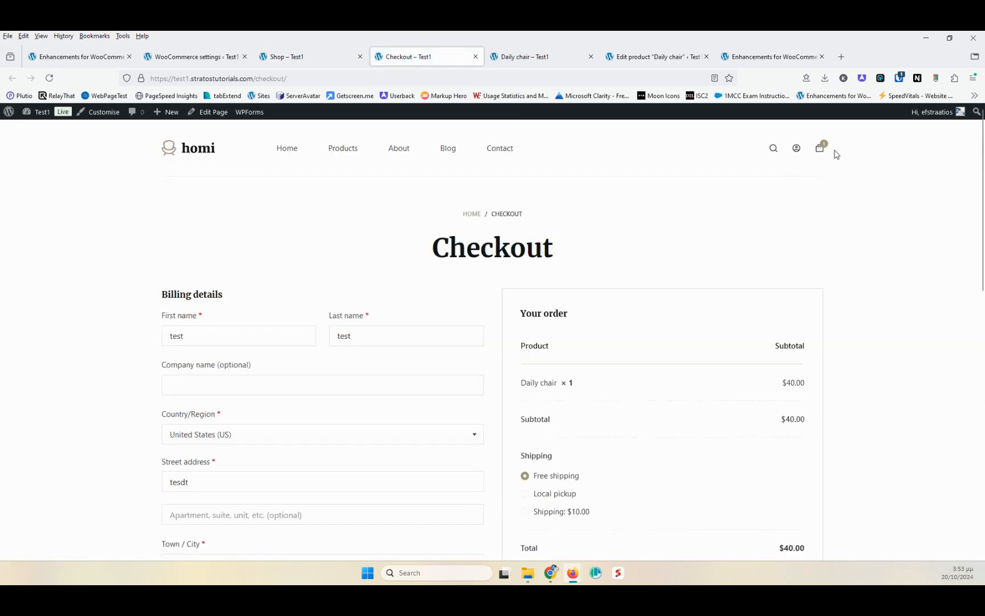
- Raise the Daily chair quantity in the basket to 2, update the basket and proceed to checkout
mouse_move(821, 149)
click(731, 255)
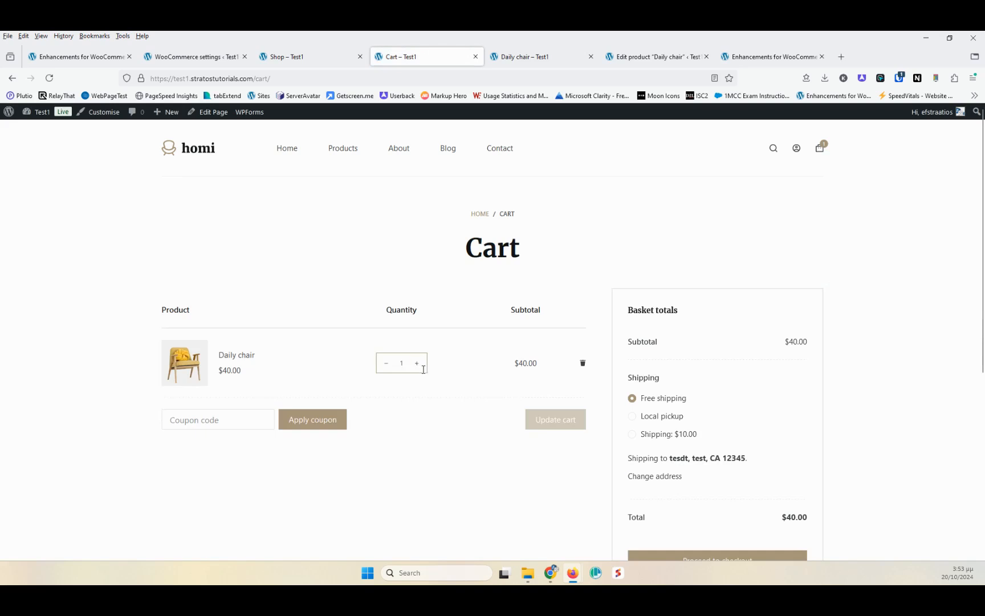
click(416, 364)
click(553, 422)
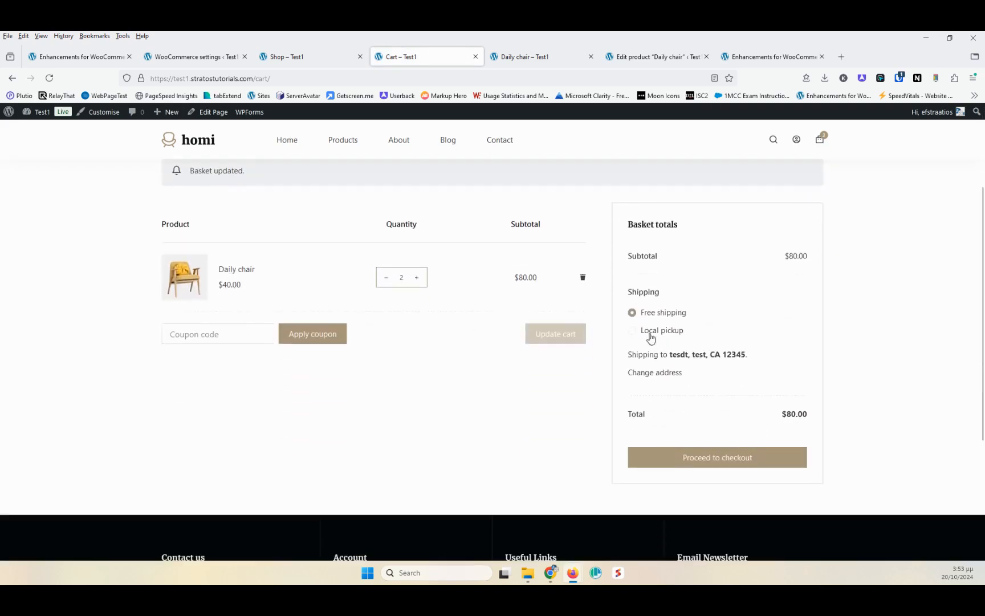
click(706, 466)
scroll(596, 405, down, 3)
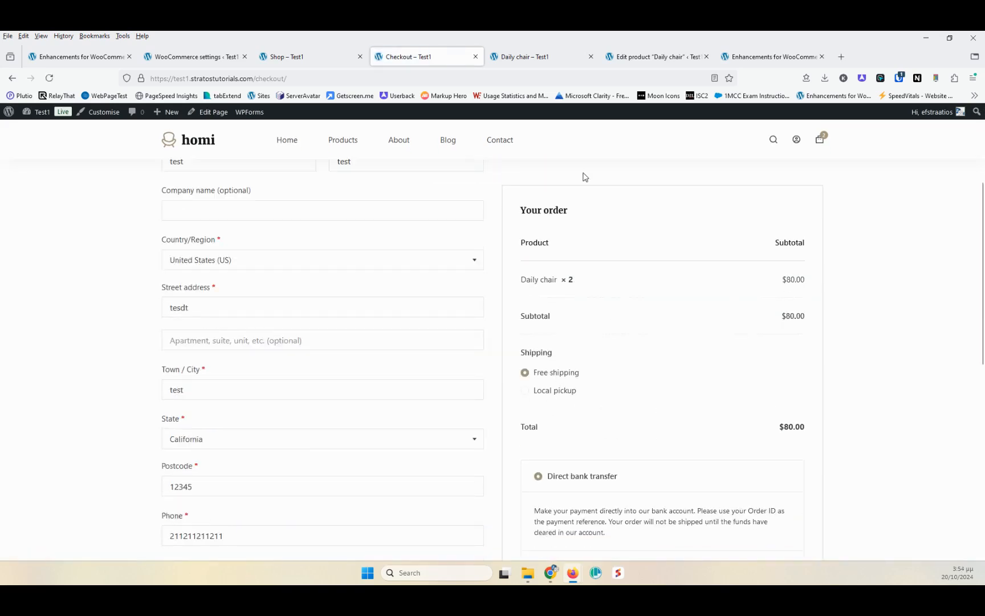
- Switch to the Daily chair product page
click(754, 57)
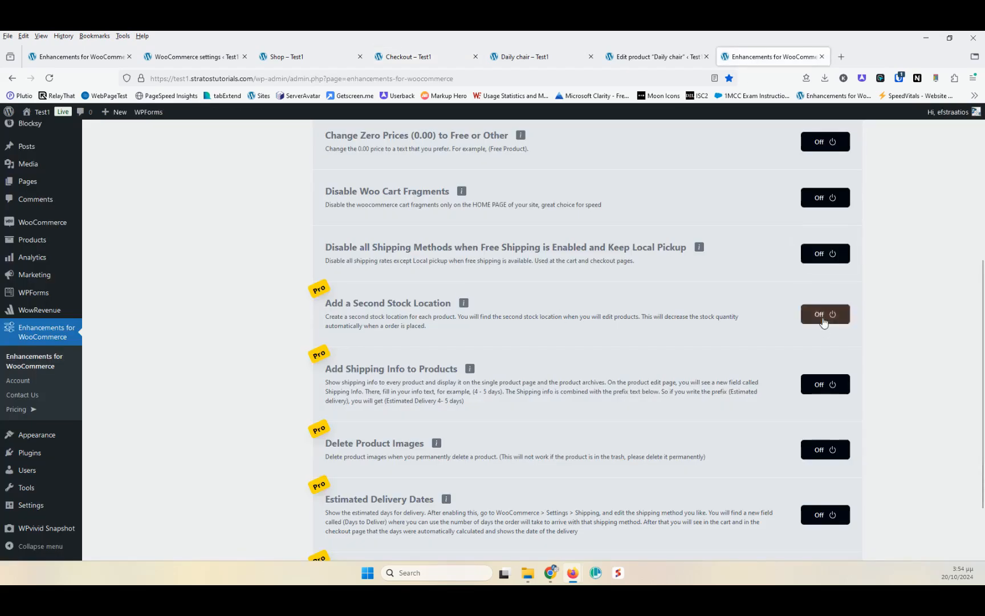
click(299, 57)
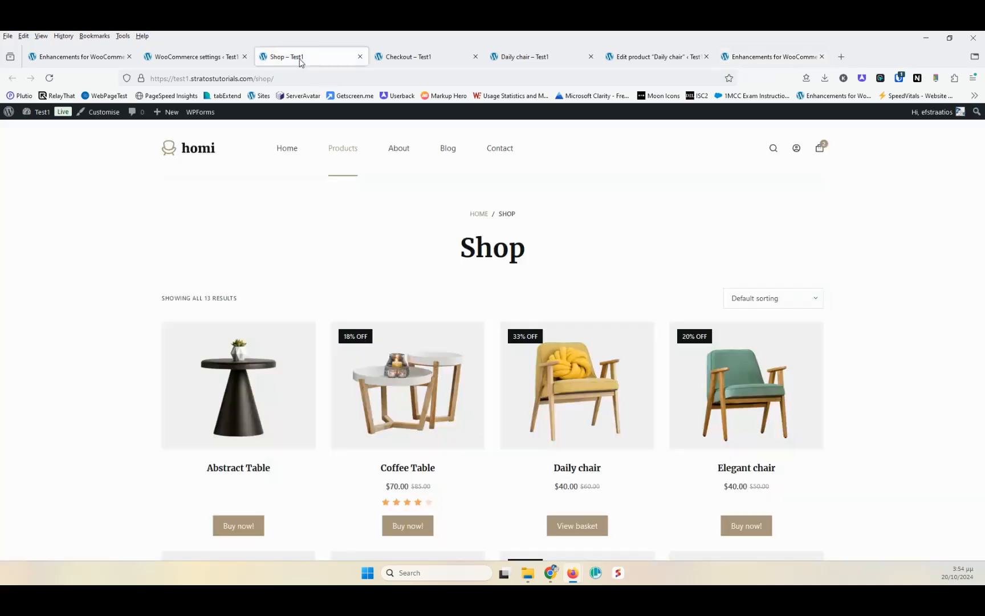
click(524, 60)
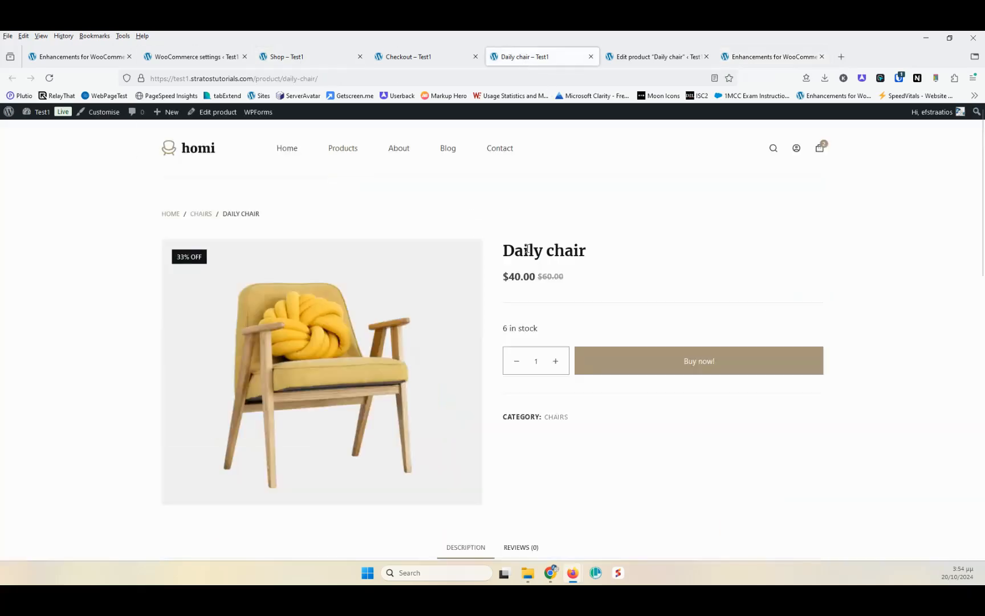
- Open the Daily chair product editor in a new tab and view its inventory stock quantity
middle_click(208, 112)
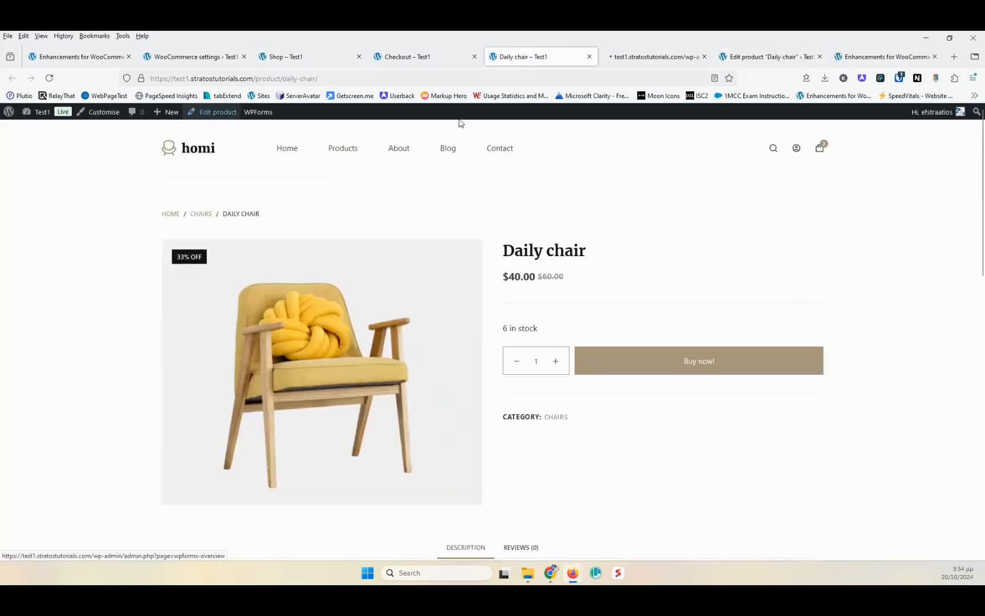
click(758, 59)
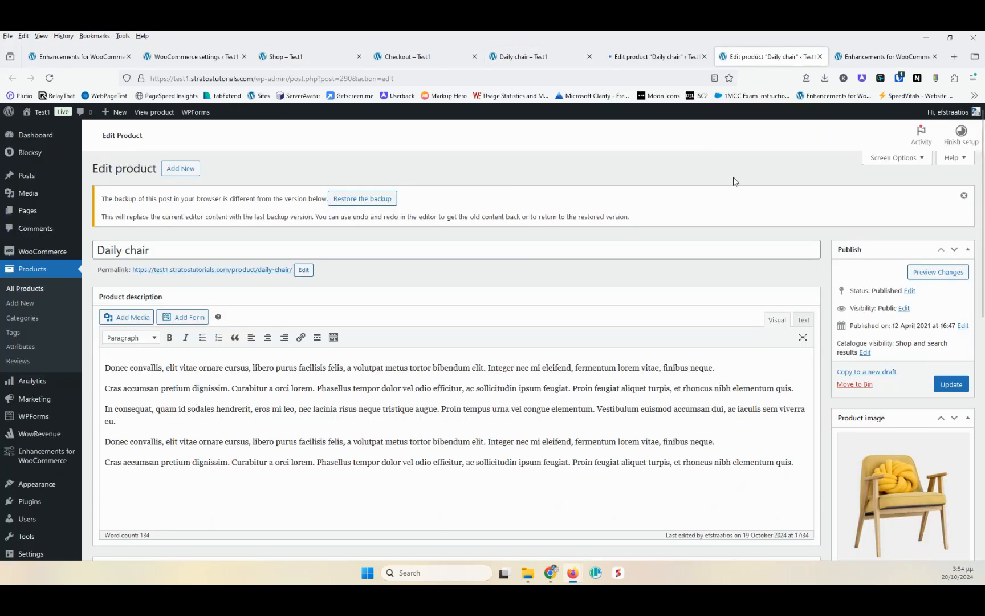
scroll(520, 263, down, 5)
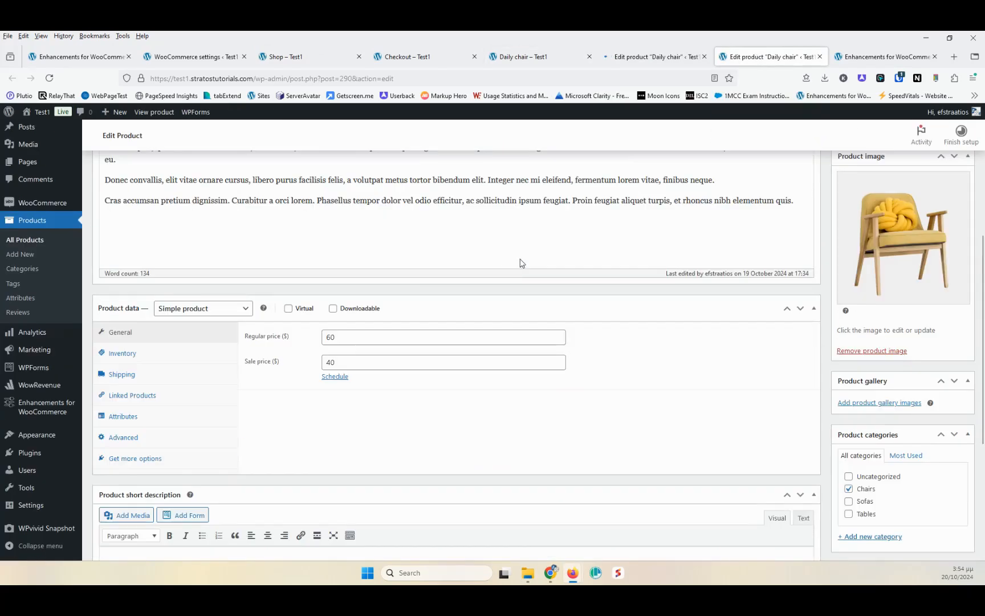
click(130, 356)
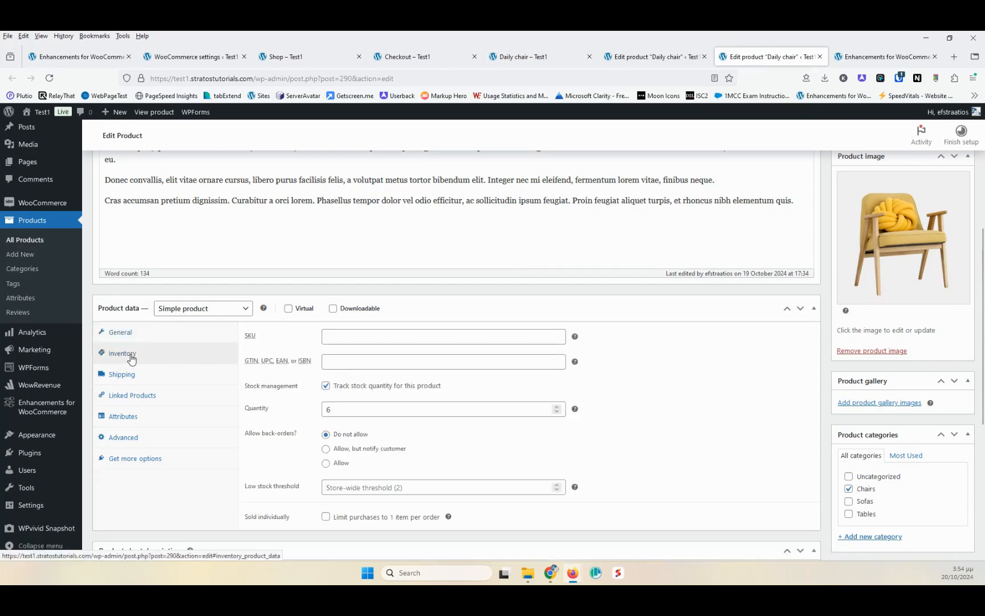
double_click(329, 410)
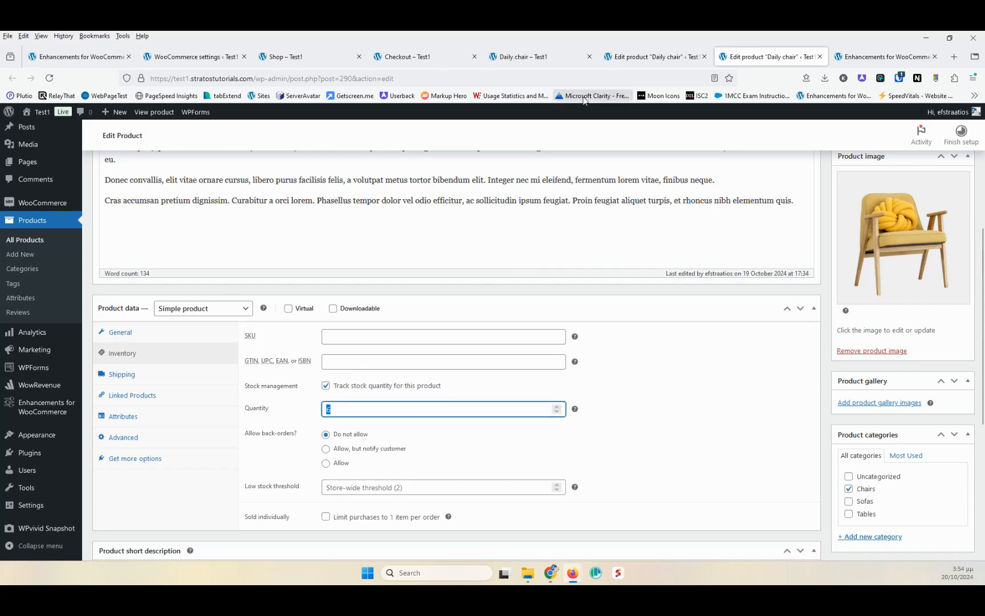
- In the other Daily chair editor tab, set the 2nd Stock Location to 10 in the inventory settings
click(640, 66)
scroll(424, 161, down, 3)
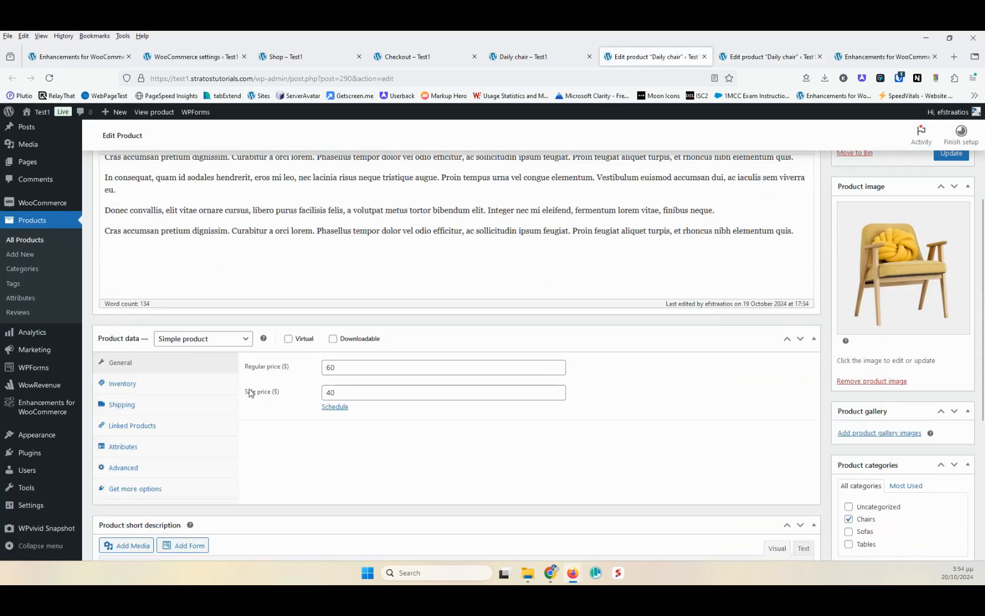
click(137, 387)
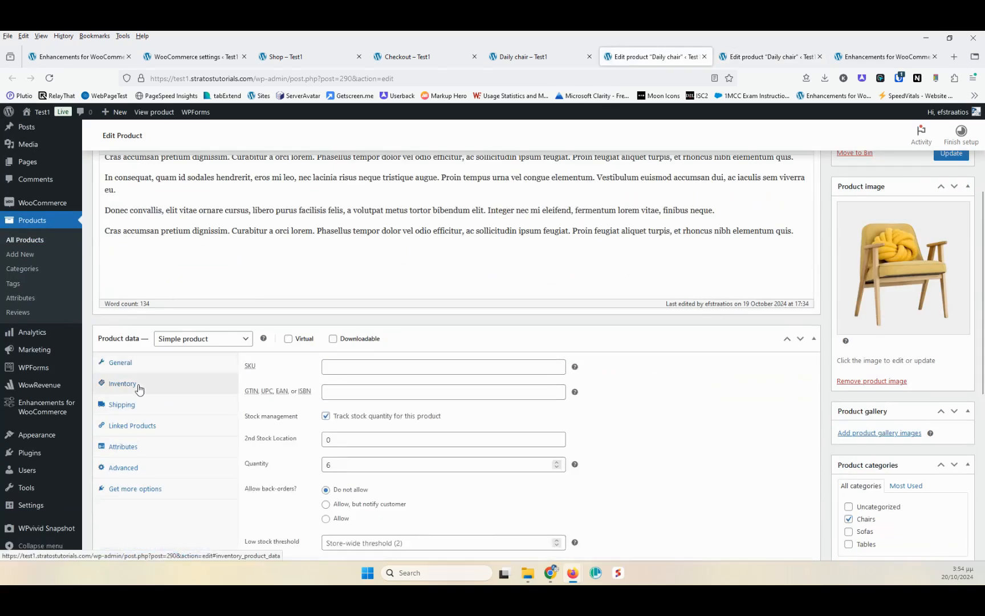
drag(297, 439, 284, 439)
click(285, 438)
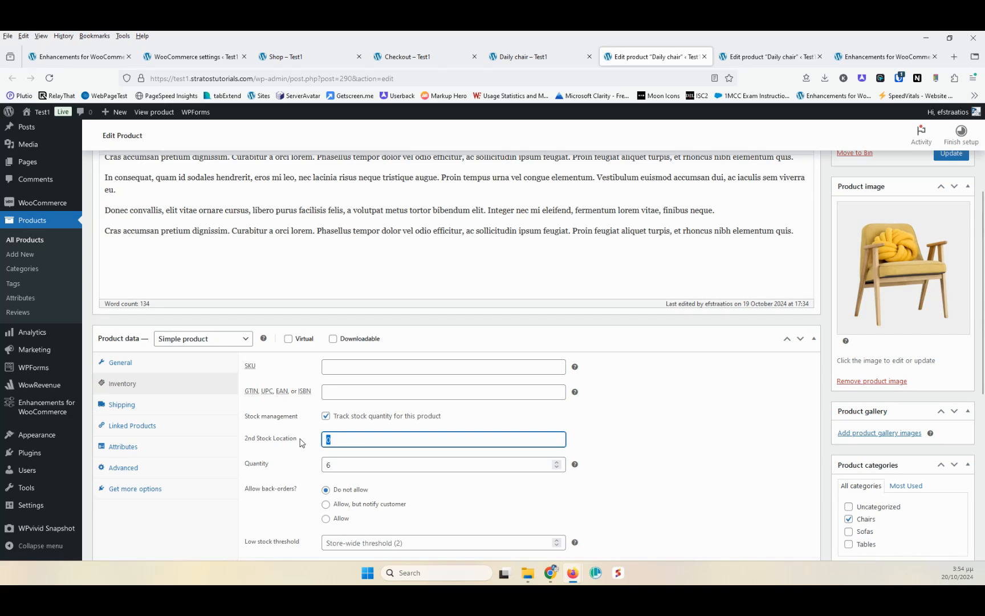
text(10)
drag(343, 439, 313, 440)
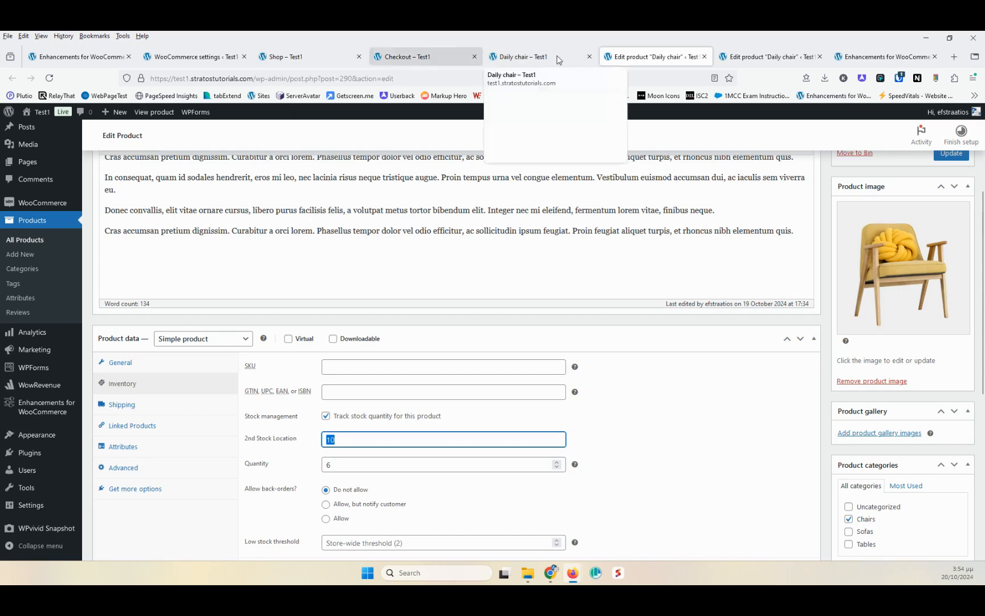
- Switch to the Enhancements for WooCommerce settings and turn on the Add Shipping Info to Products module
click(770, 56)
click(896, 59)
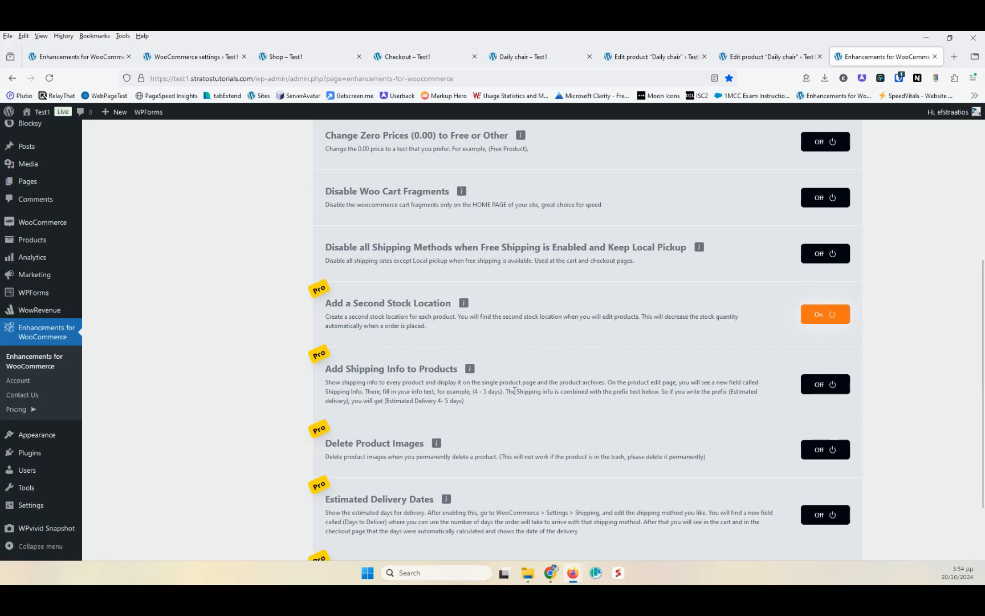
click(821, 384)
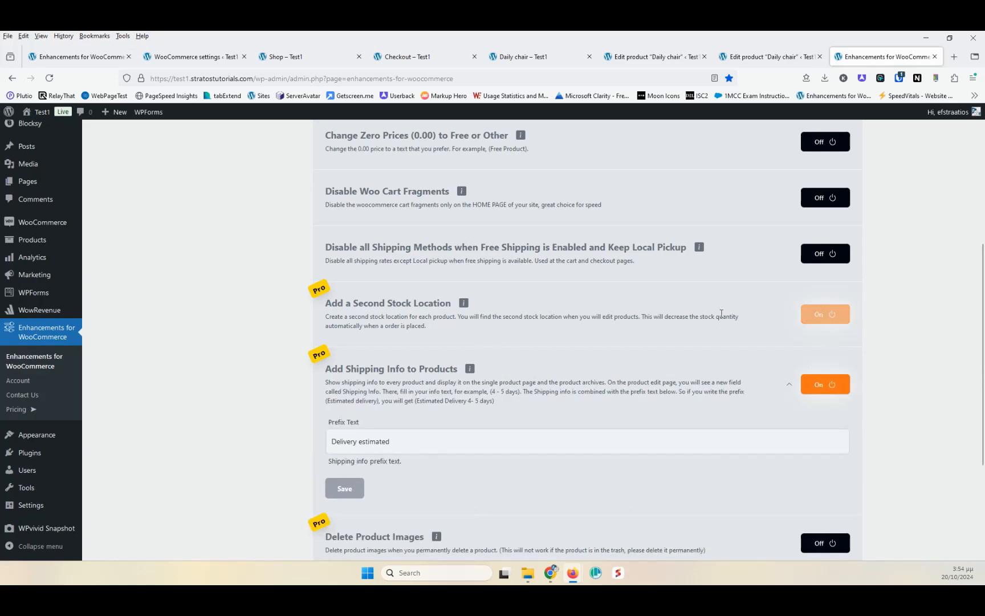
- Save the shipping info prefix text as Delivery estimated
scroll(399, 328, down, 2)
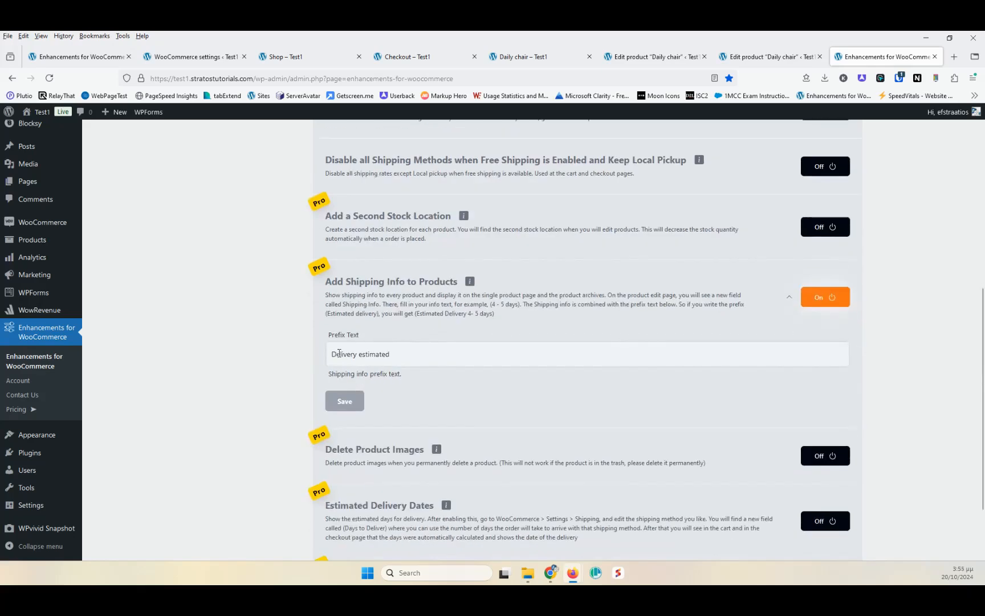
click(395, 352)
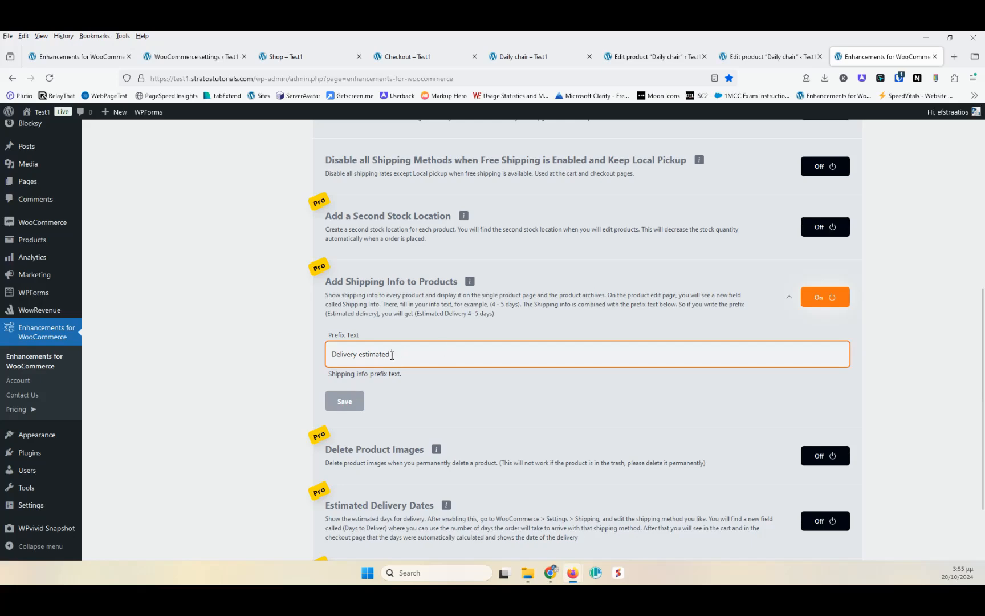
click(345, 401)
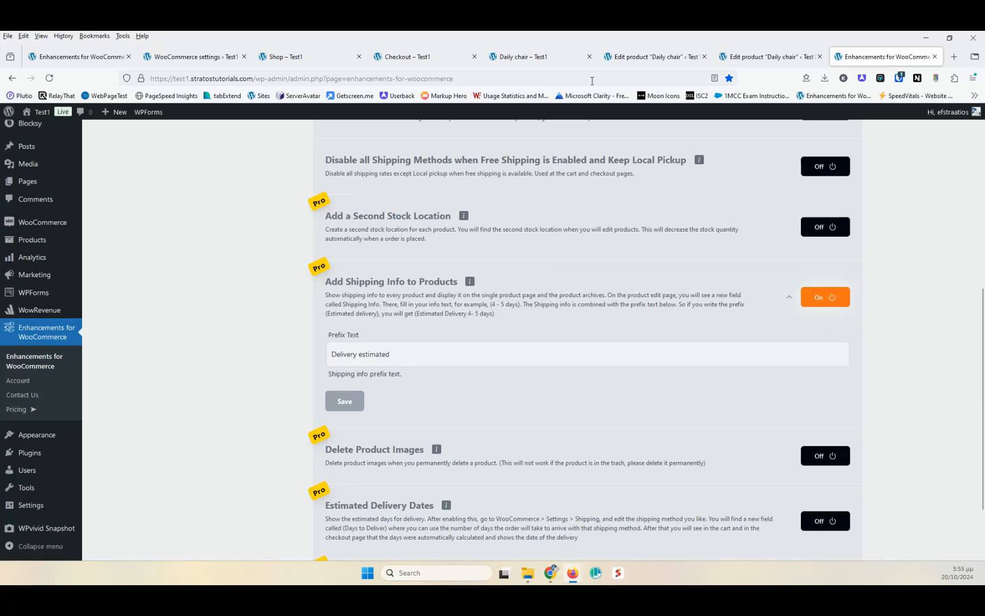
- Reload the Daily chair product editor and update the product with its 4 days shipping info
click(640, 60)
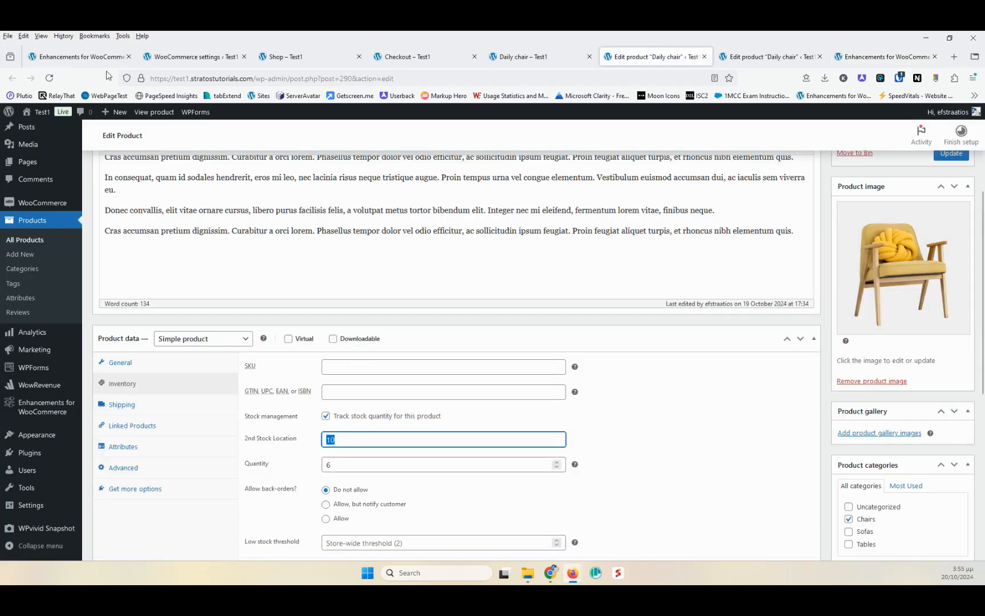
click(49, 78)
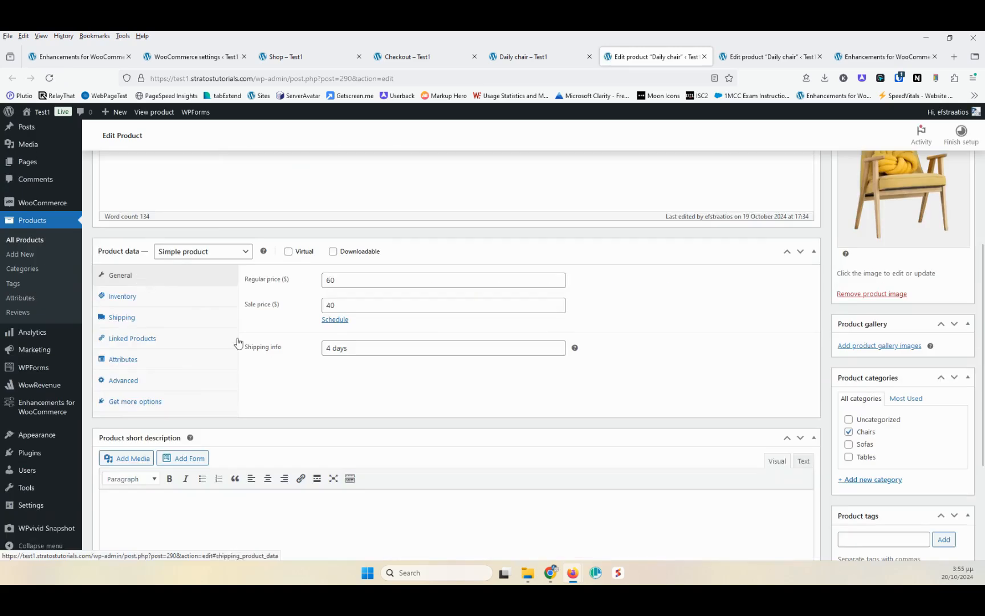
click(371, 346)
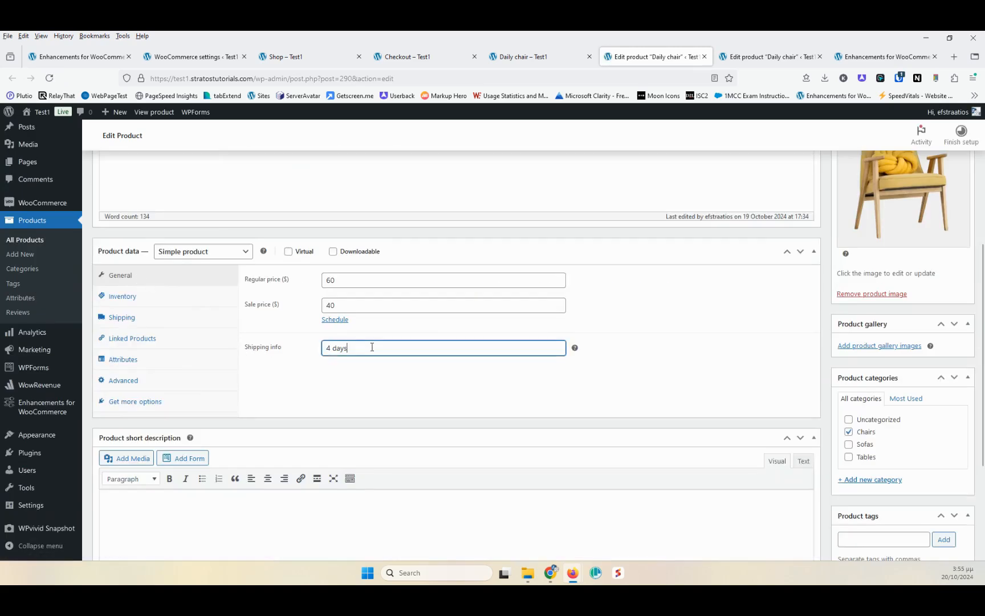
scroll(590, 434, up, 5)
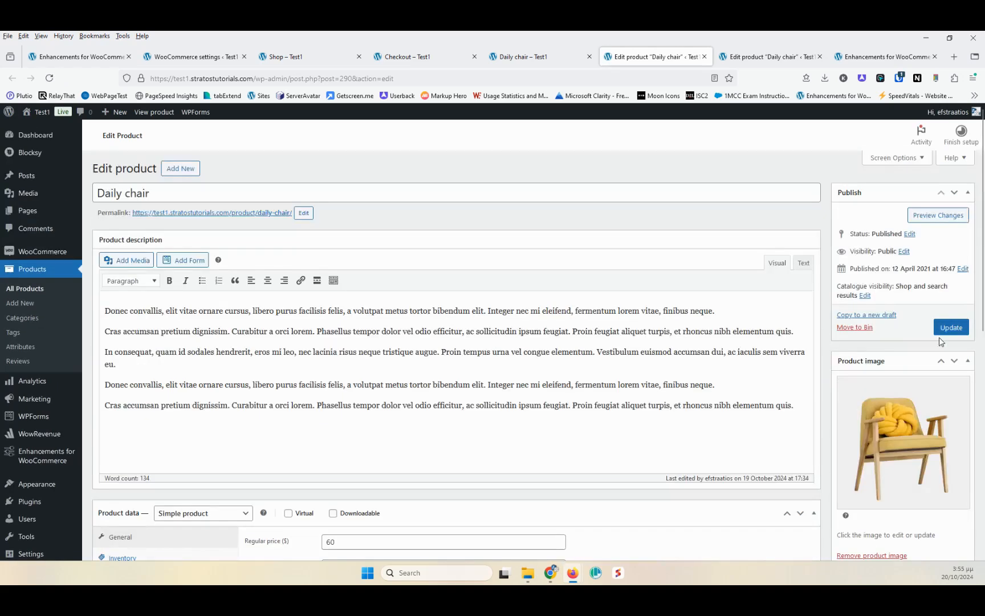
click(966, 324)
- Reload the Daily chair product page to check the shipping info shown under the stock count
click(539, 57)
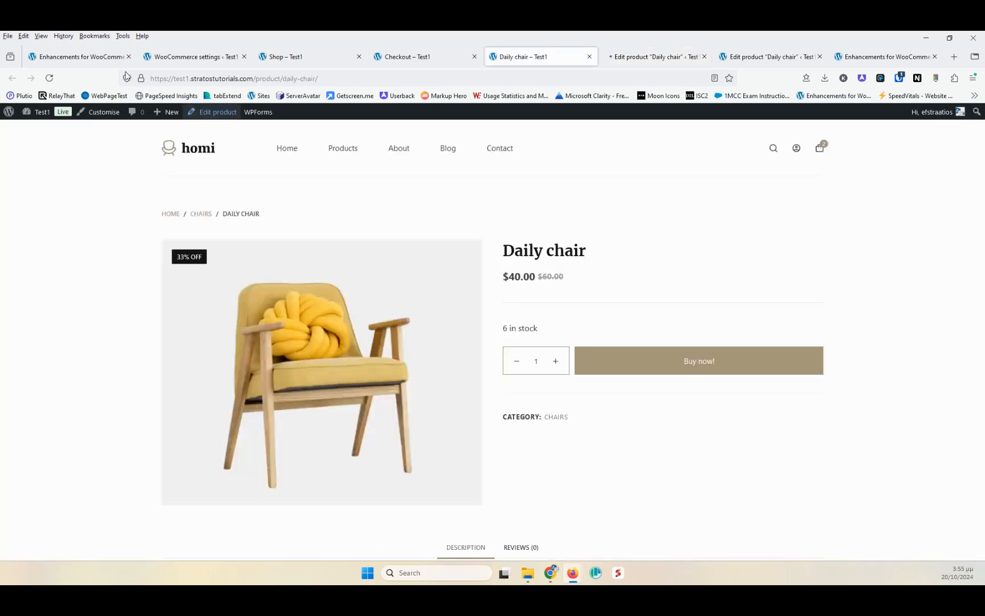
click(49, 78)
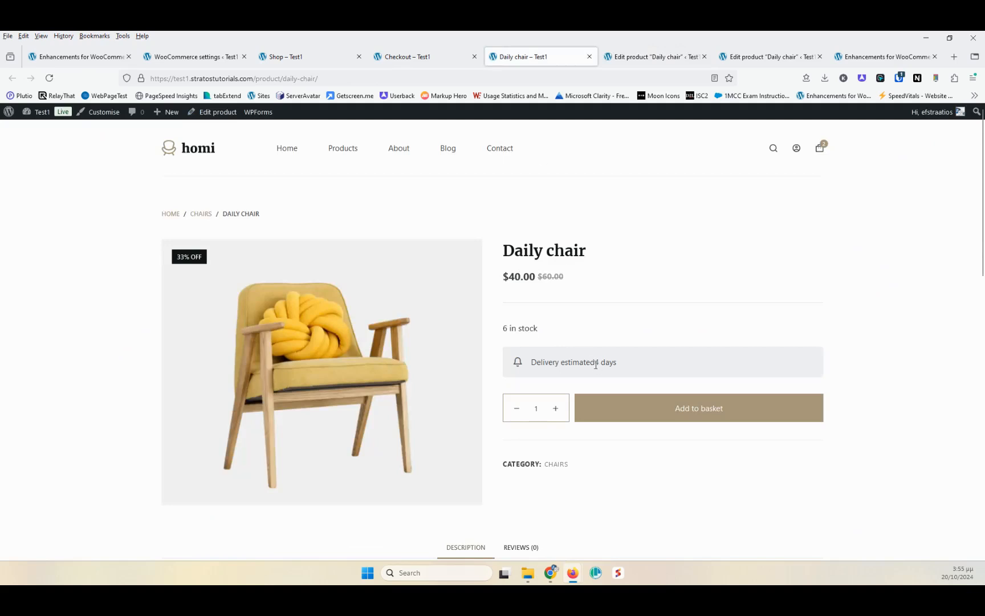
click(647, 57)
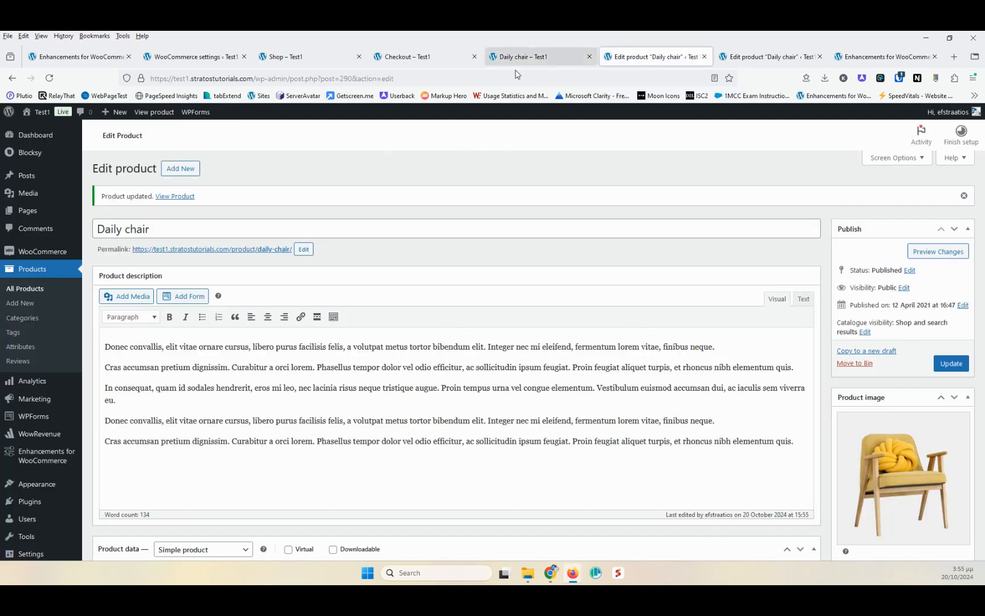
click(410, 57)
click(323, 57)
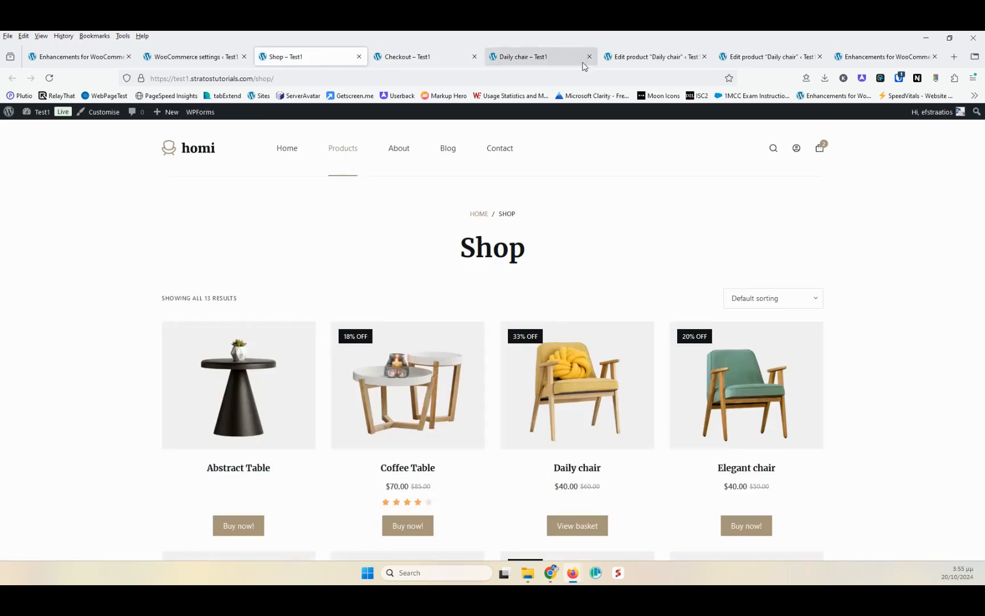
- Turn off Add Shipping Info to Products and turn on the Estimated Delivery Dates module
click(864, 57)
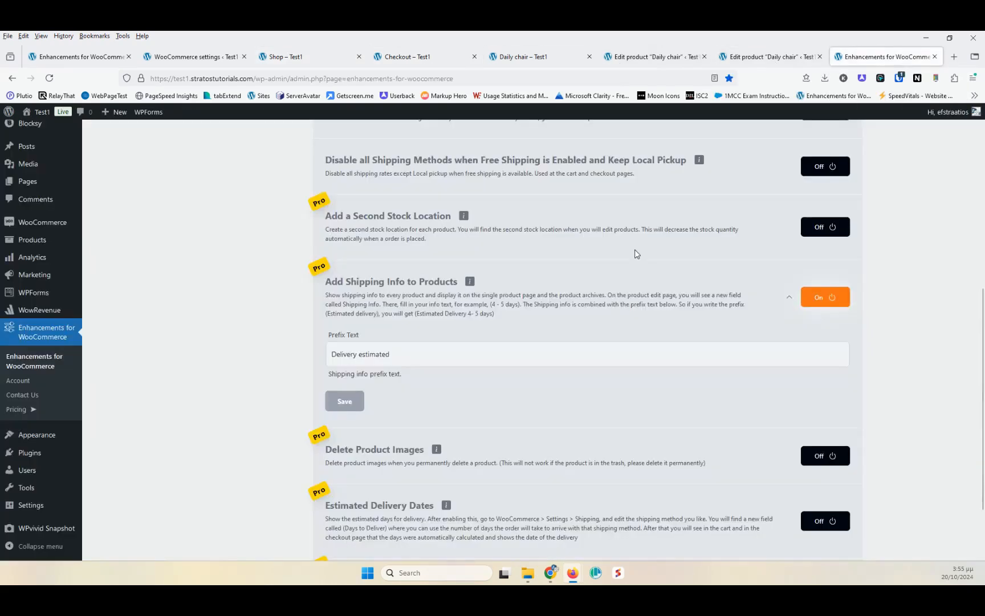
click(827, 301)
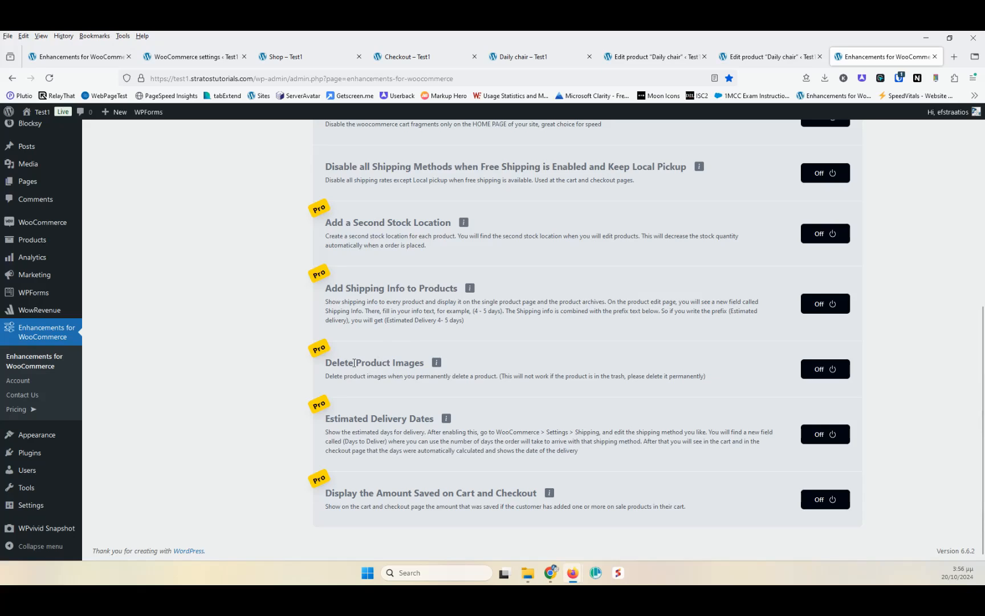
drag(354, 362, 422, 362)
click(356, 364)
click(824, 436)
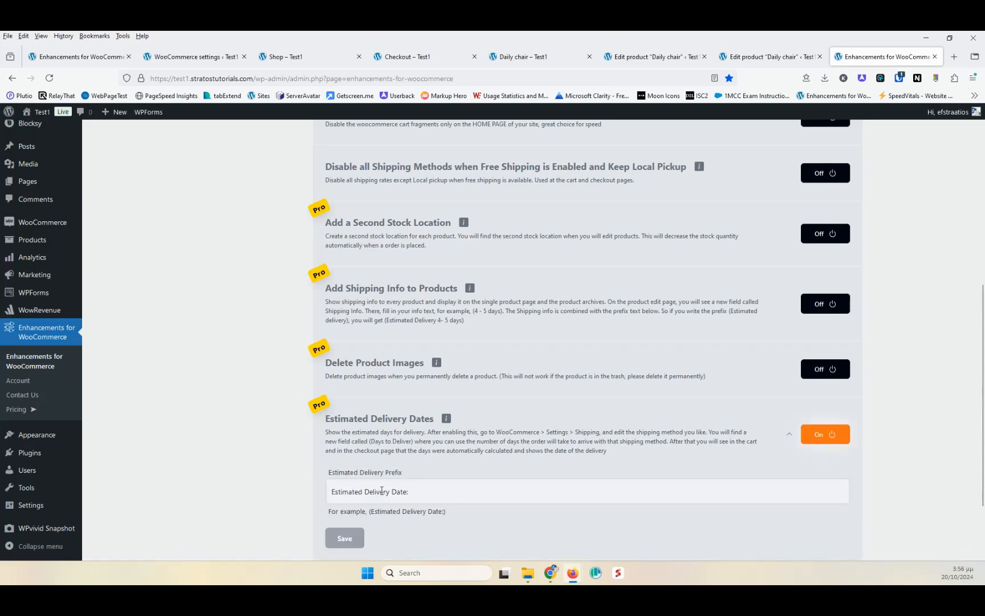
- Switch to the WooCommerce shipping zone settings and close the free shipping setup dialog
click(412, 492)
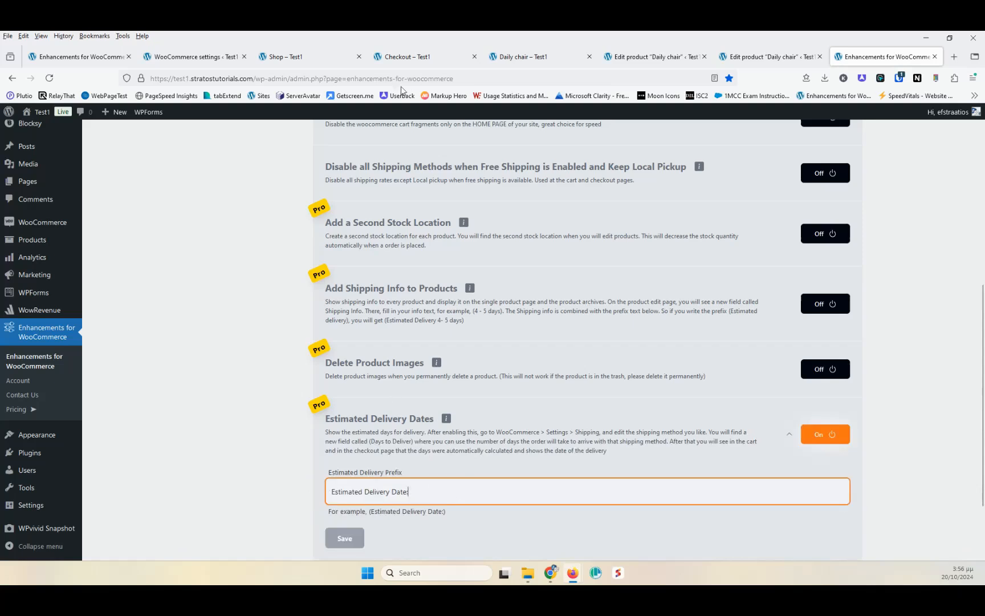
click(429, 58)
click(541, 57)
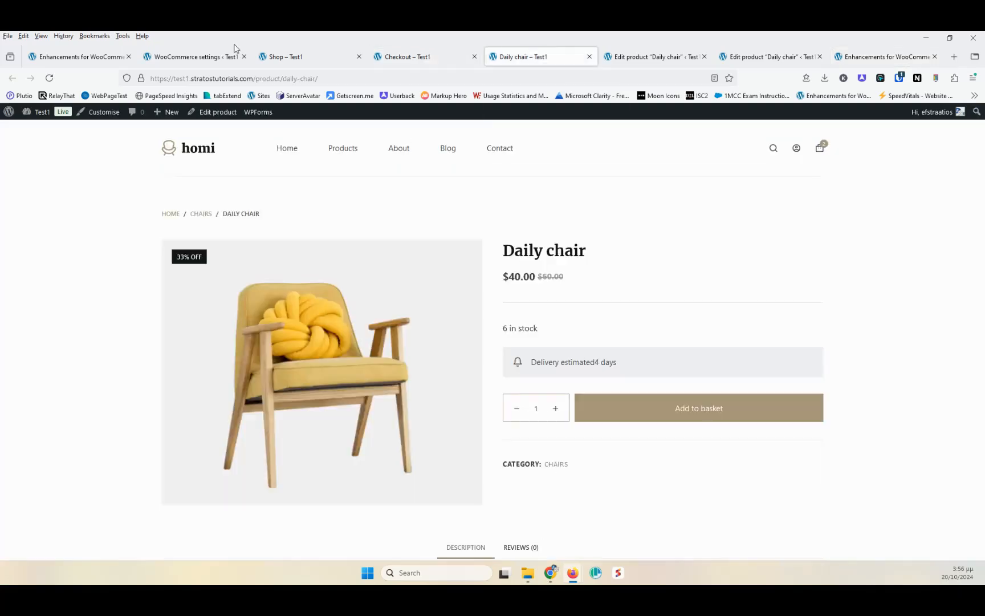
click(197, 59)
click(632, 213)
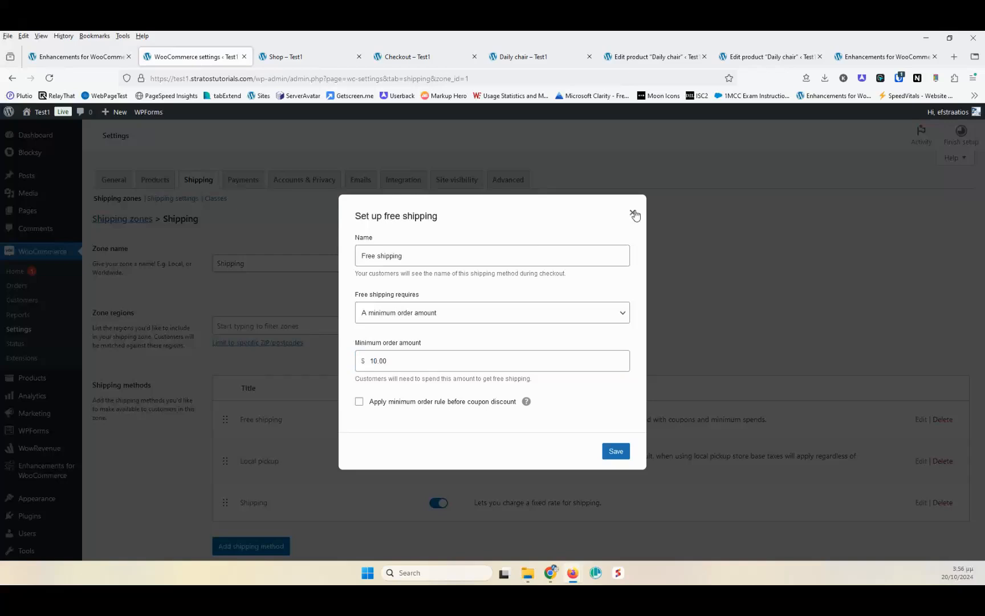
- Save the flat-rate Shipping method's settings and reload the shipping zone page
scroll(570, 365, down, 3)
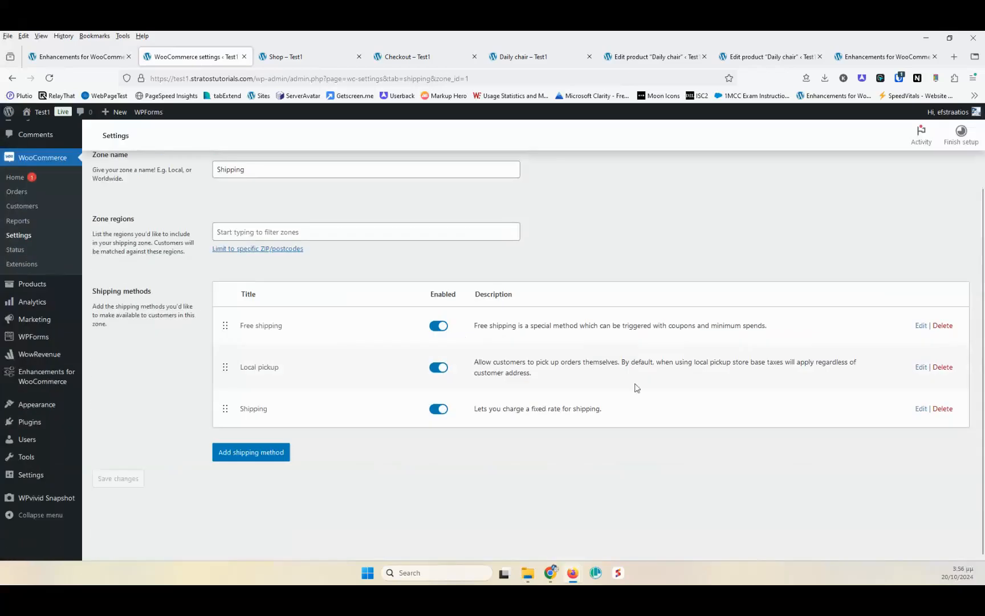
click(921, 408)
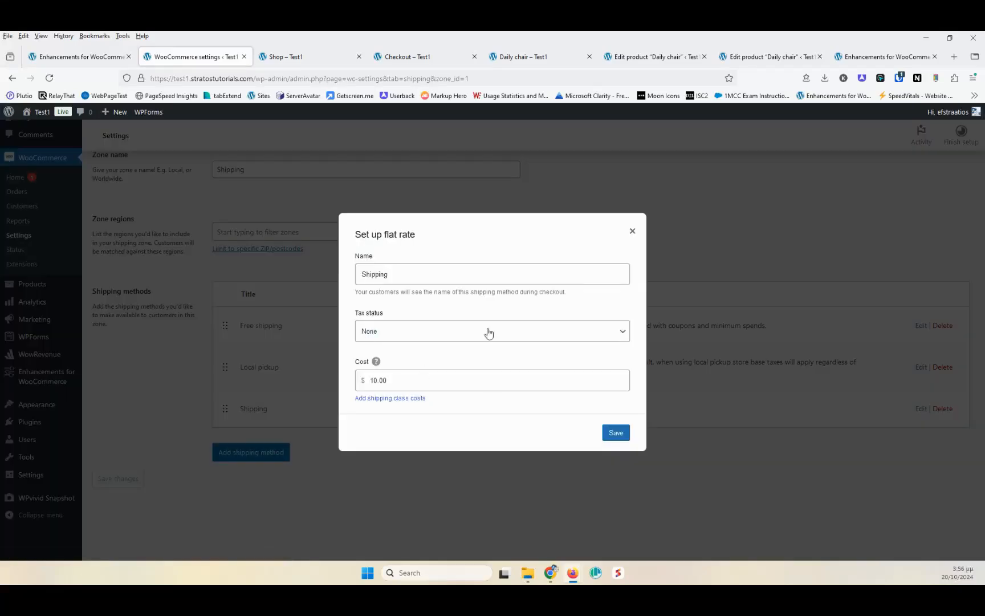
click(618, 433)
click(49, 77)
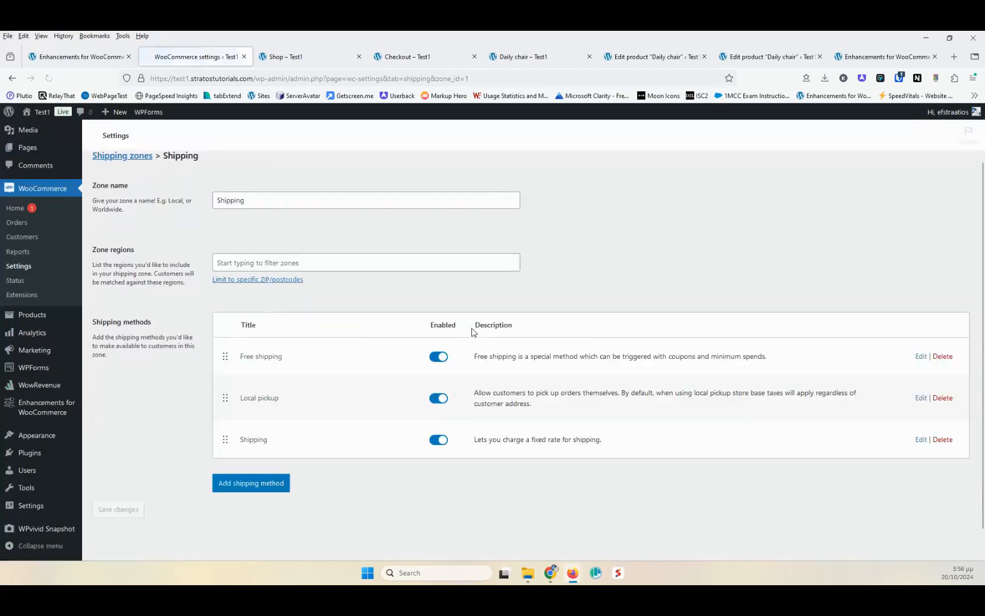
- Set the flat-rate Shipping method's Days to Deliver to 3 and save the method
click(920, 439)
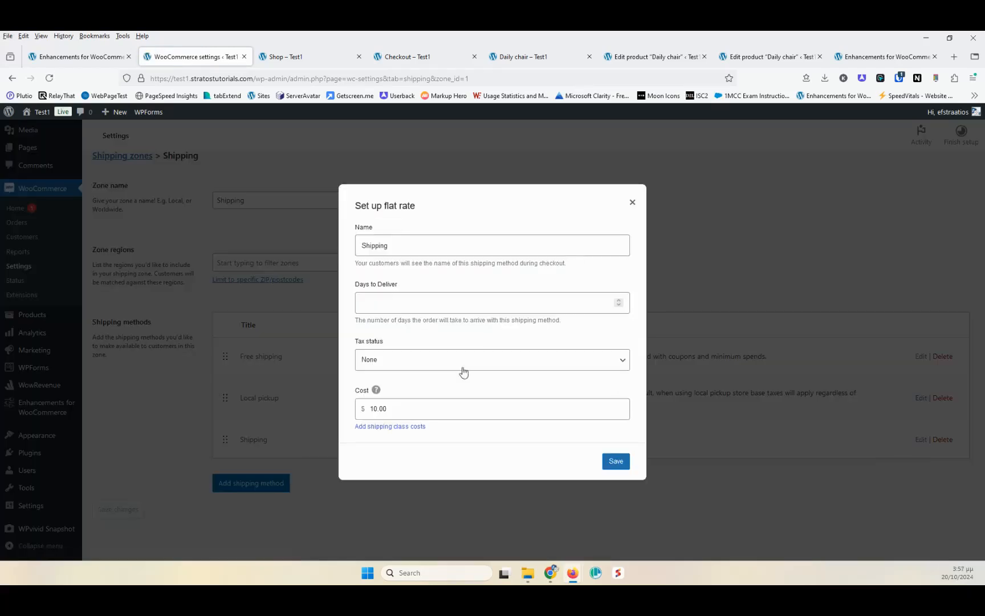
click(396, 306)
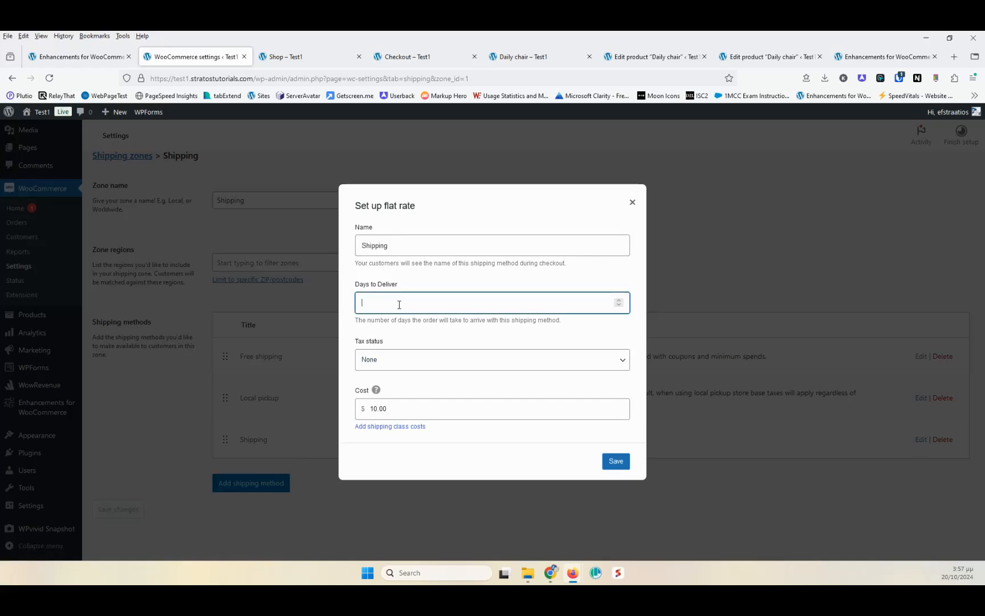
drag(356, 286, 399, 288)
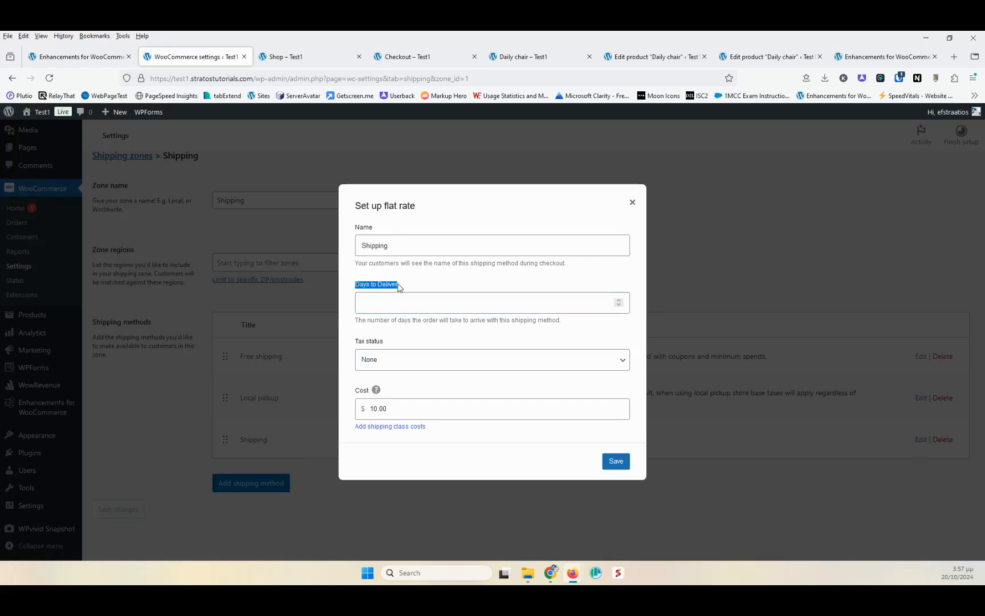
click(410, 305)
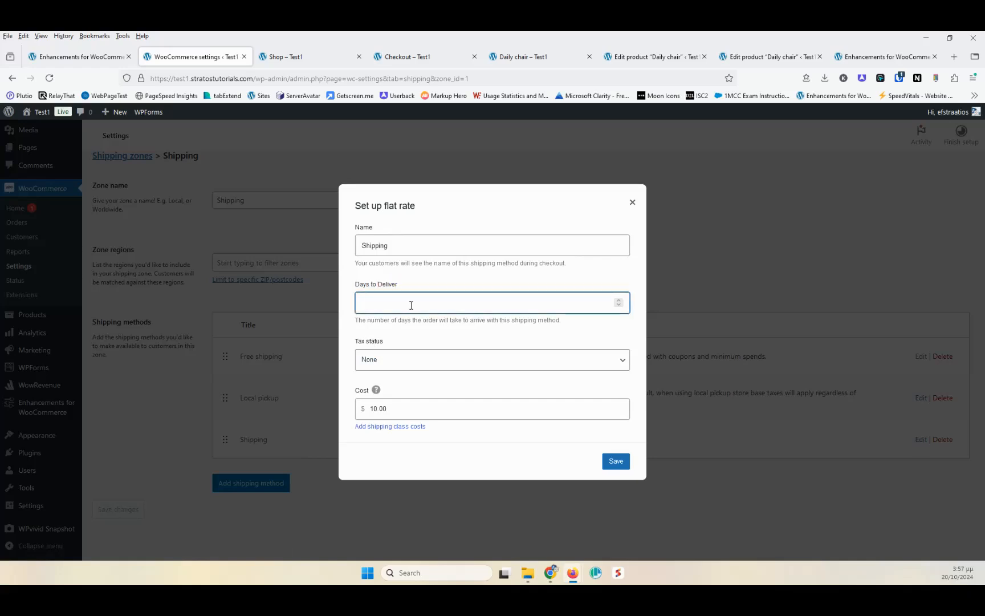
text(3)
click(617, 464)
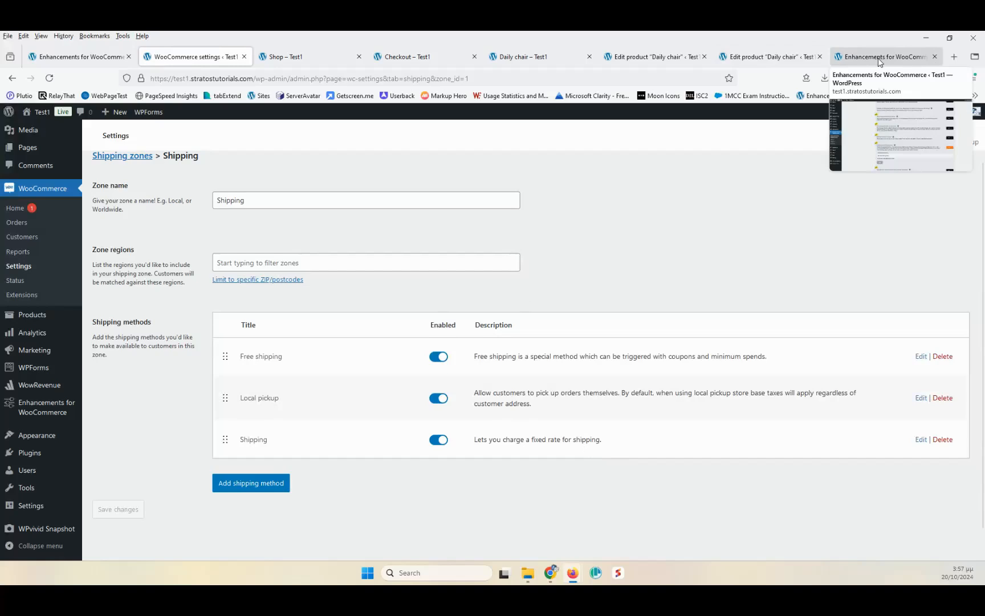
- Reload the checkout page to check the estimated delivery date under the Shipping option
click(426, 59)
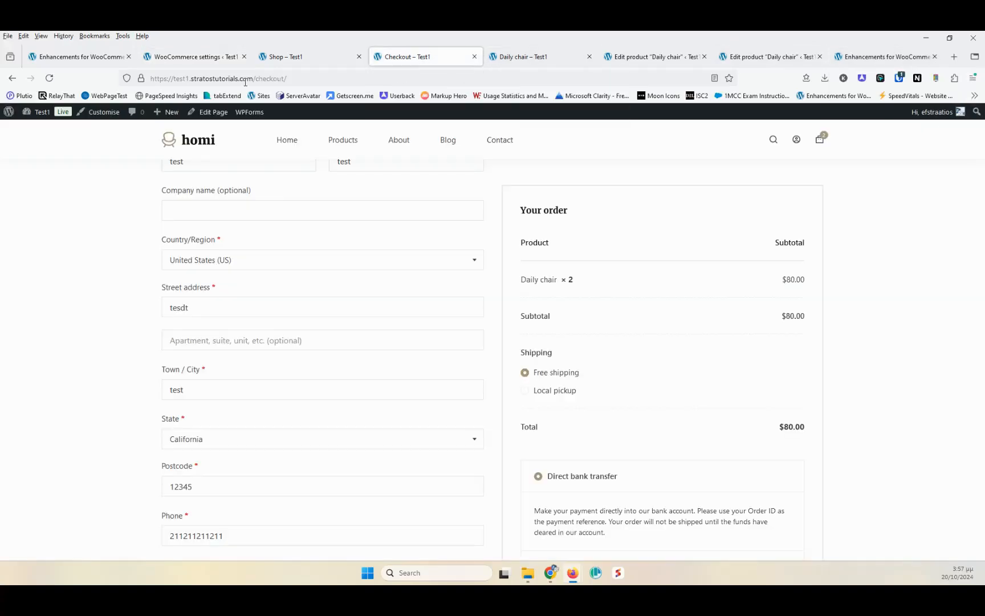
click(49, 78)
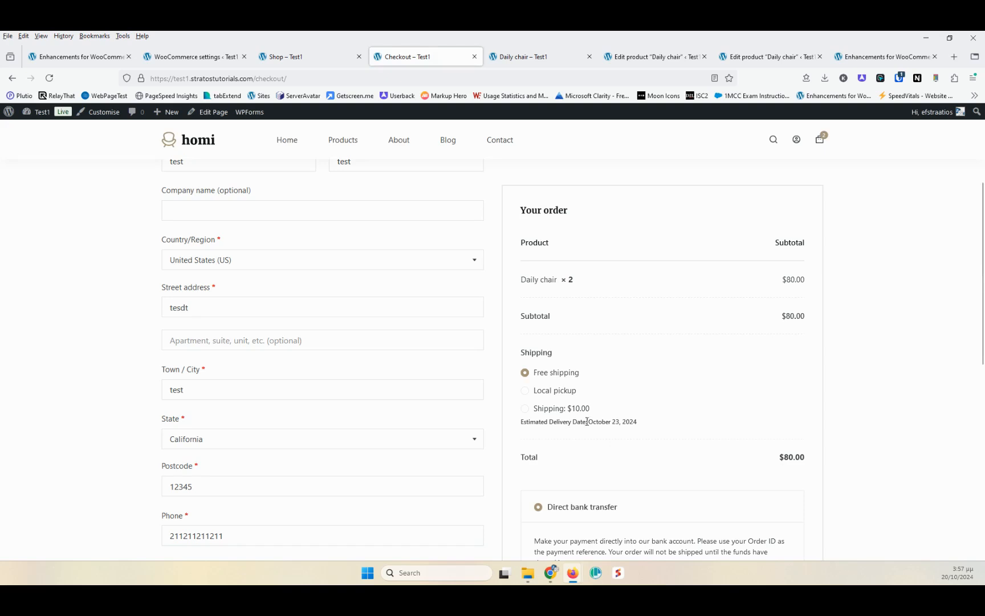
drag(589, 422, 616, 421)
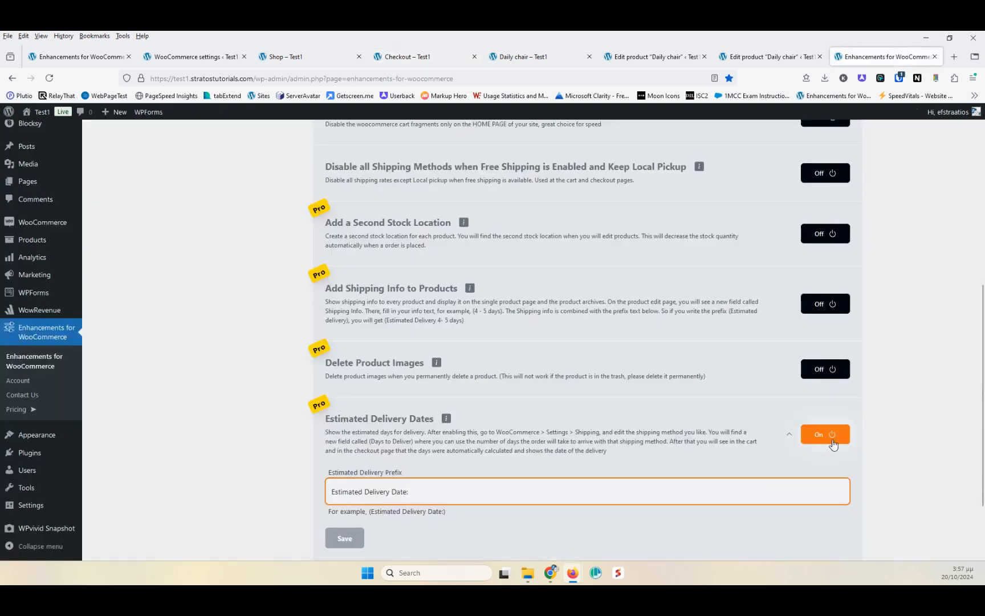
- Turn on the Display the Amount Saved on Cart and Checkout module in the plugin settings
click(832, 440)
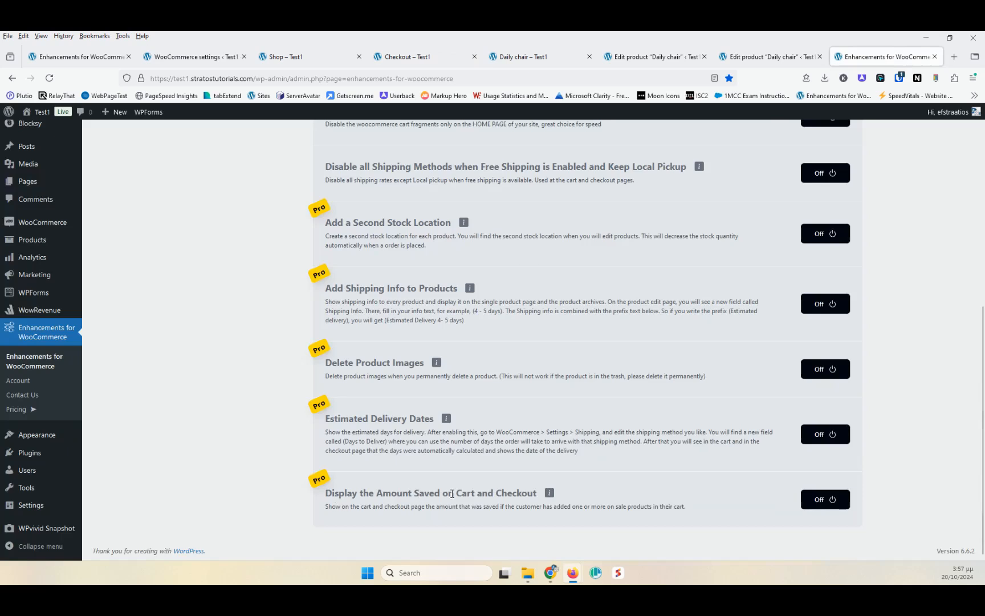
click(825, 499)
scroll(588, 386, down, 3)
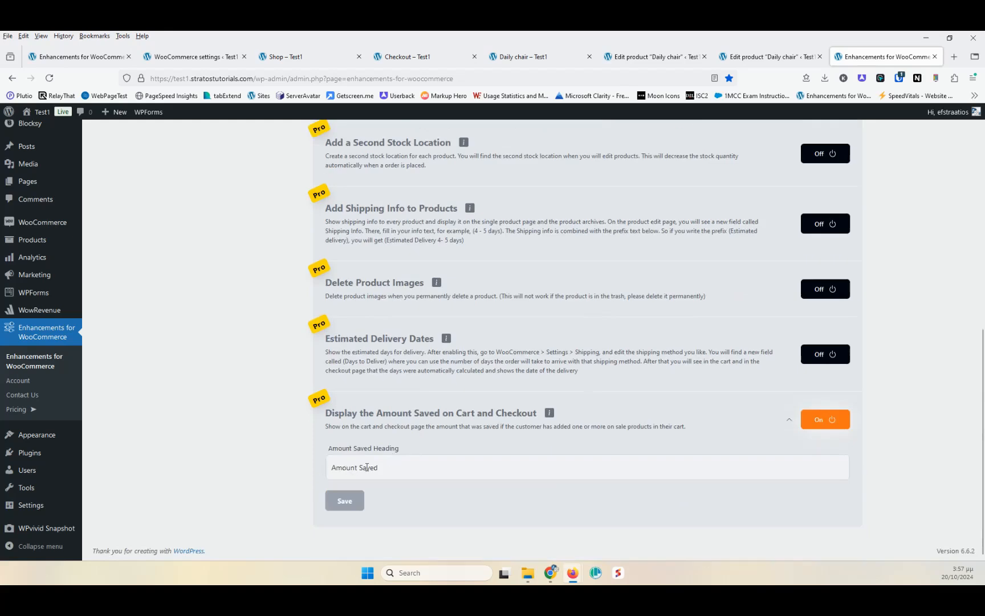
click(377, 467)
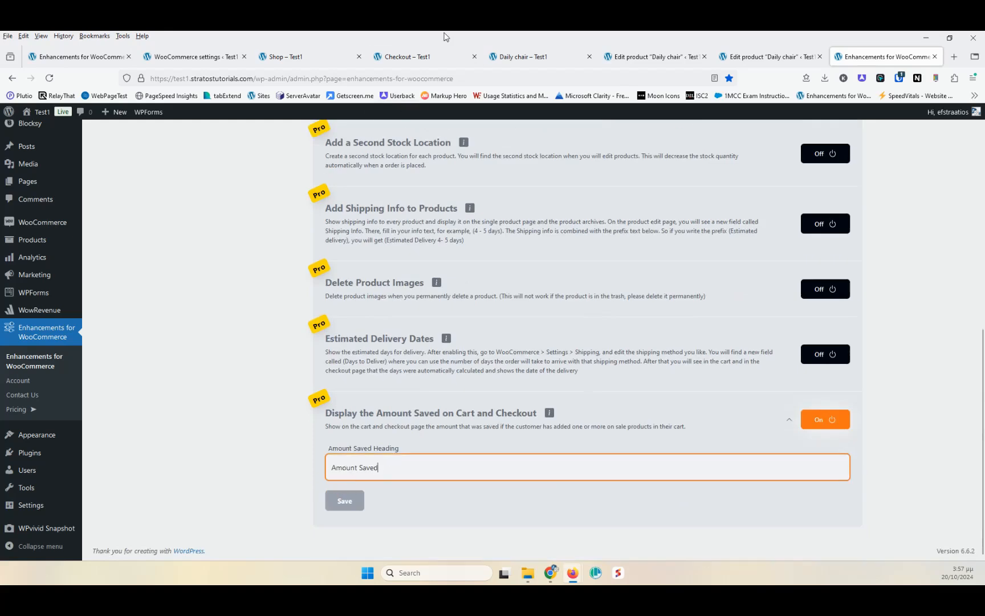
- Look over the Daily chair product page and the Shipping info field in its product editor
click(512, 56)
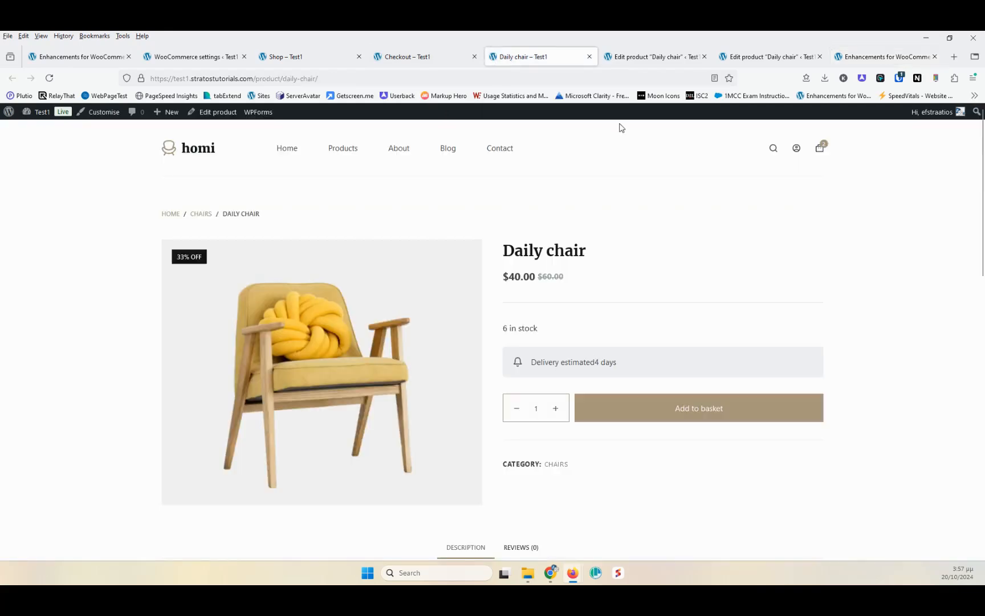
click(630, 57)
scroll(342, 311, down, 3)
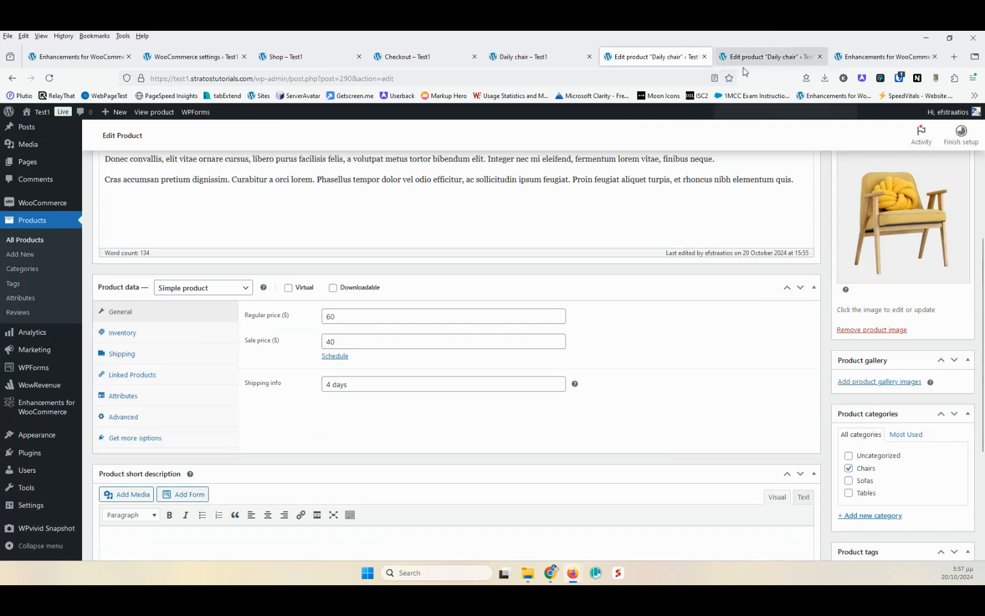
click(528, 57)
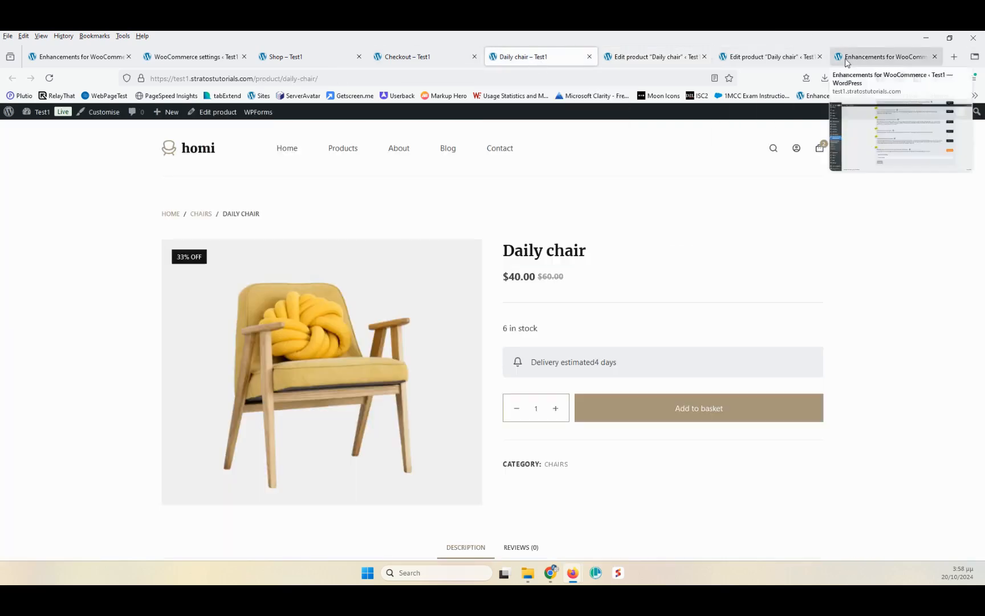
- Reload the checkout page to check the Amount Saved row in the order summary
click(400, 58)
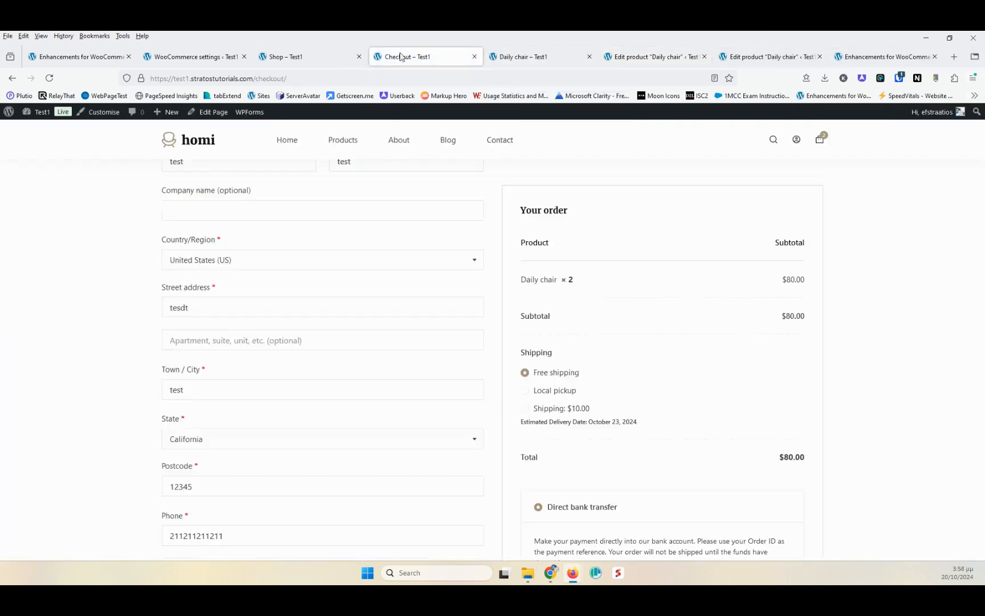
click(49, 78)
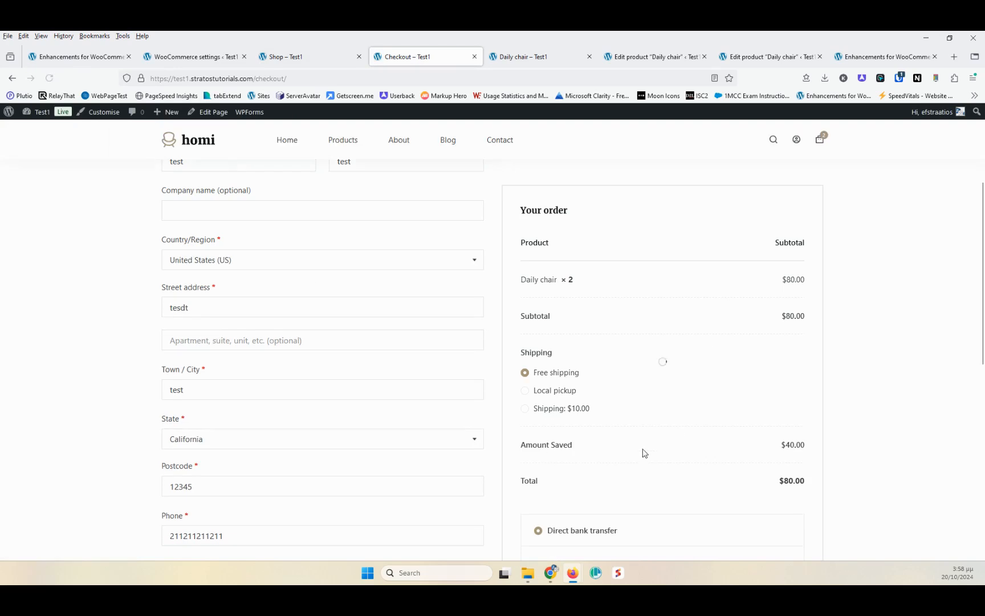
double_click(792, 445)
- Turn off the Display the Amount Saved on Cart and Checkout module again
click(881, 56)
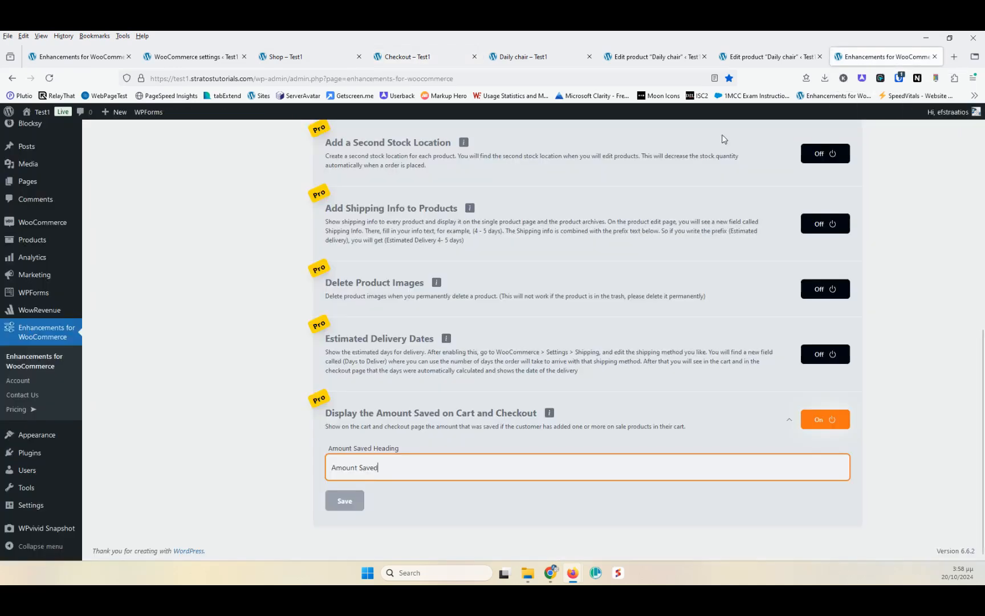
click(810, 421)
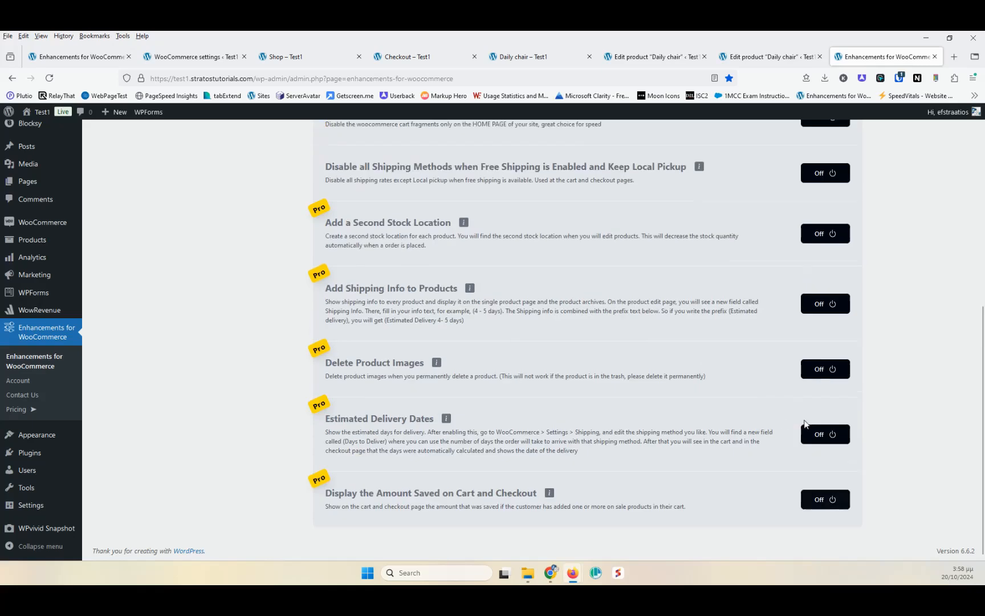
- Open the plugin's Cart module section and browse its options, including Update cart on quantity selection
scroll(448, 301, up, 5)
click(220, 226)
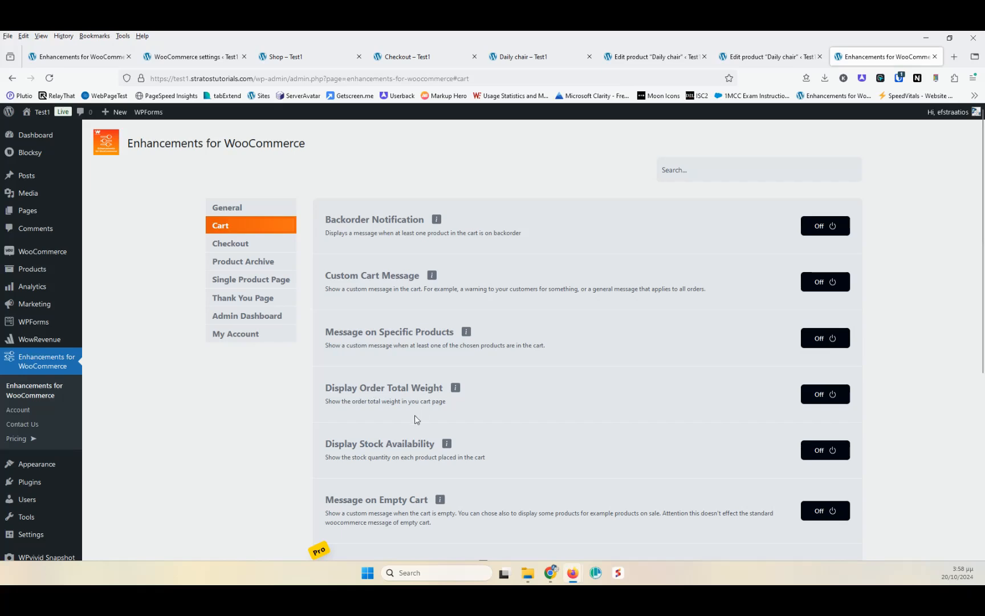
scroll(401, 386, down, 3)
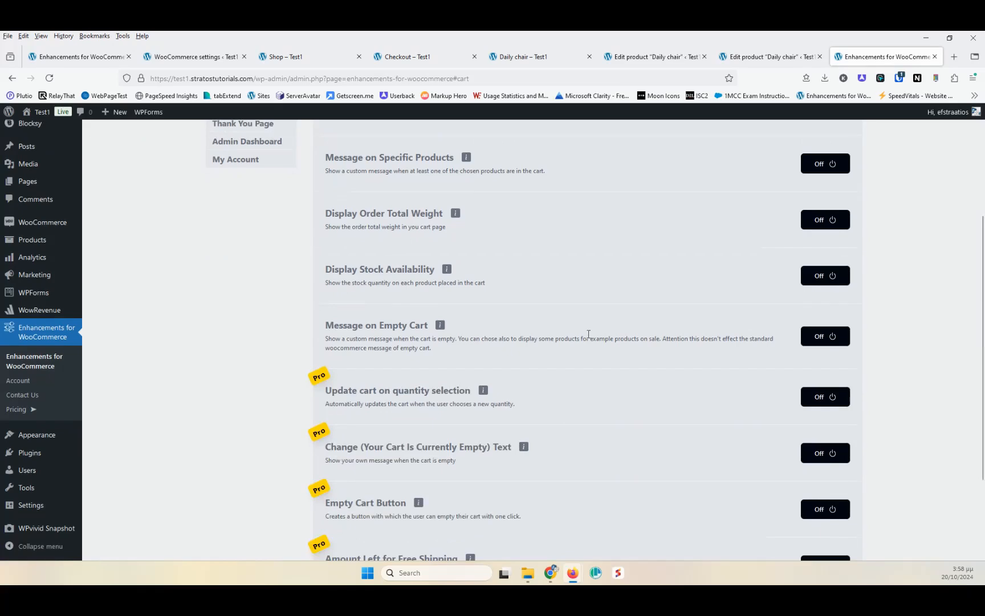
scroll(553, 331, down, 3)
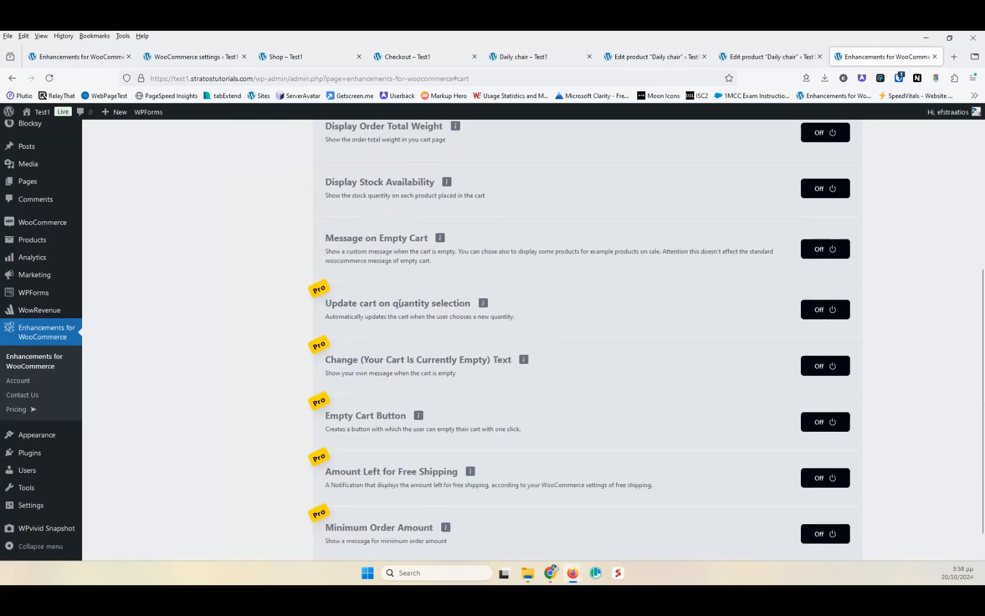
drag(467, 302, 325, 302)
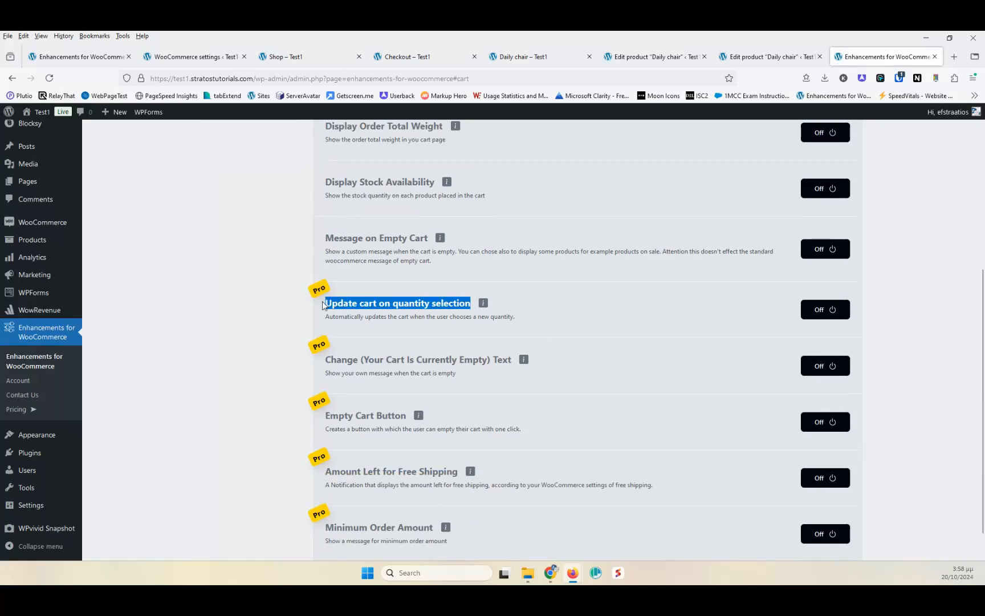
click(353, 302)
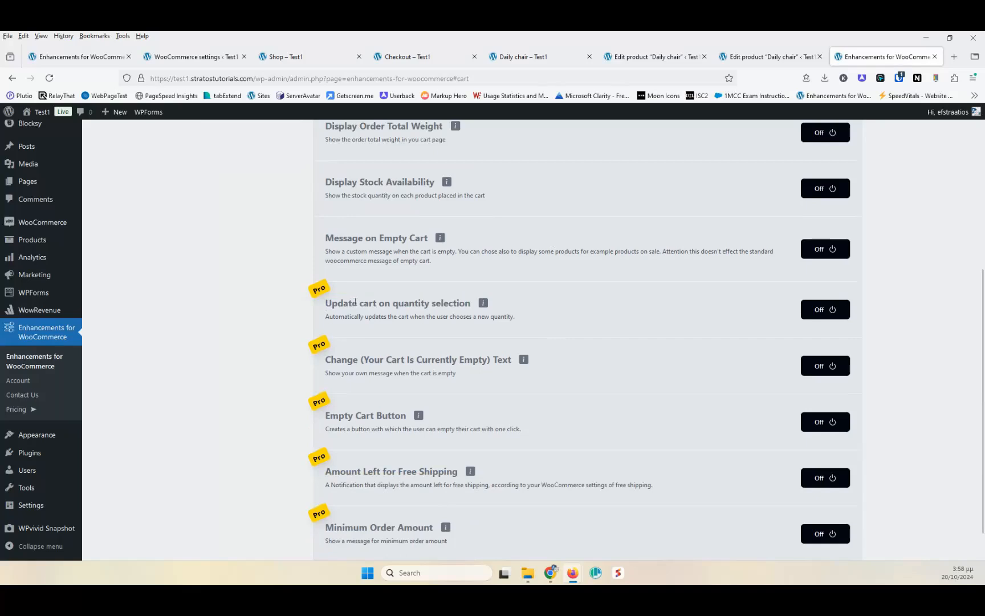
- Open the cart from the checkout page, reduce the Daily chair quantity to 1 and update the cart
click(411, 56)
click(291, 57)
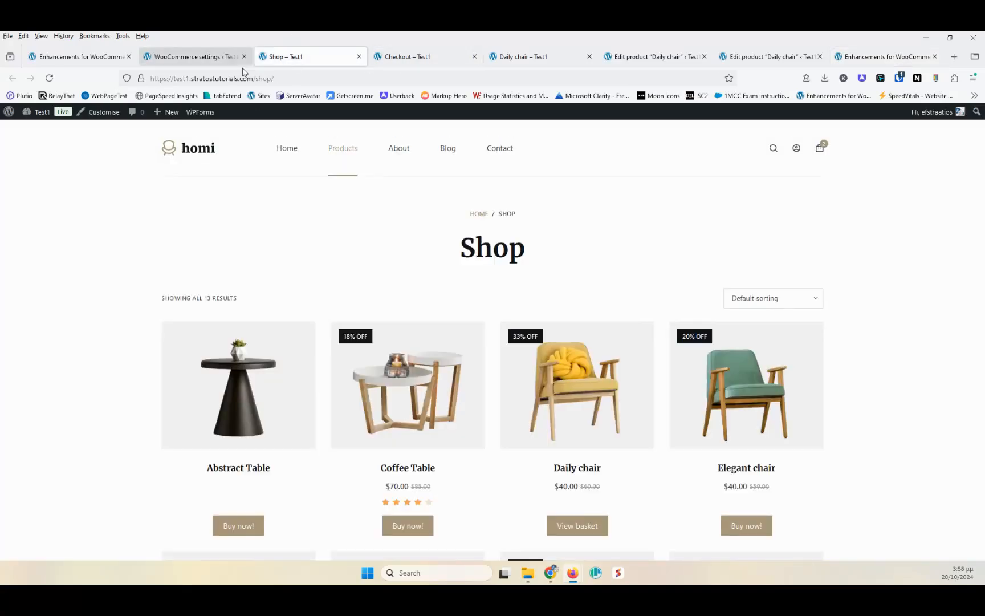
click(407, 57)
mouse_move(822, 145)
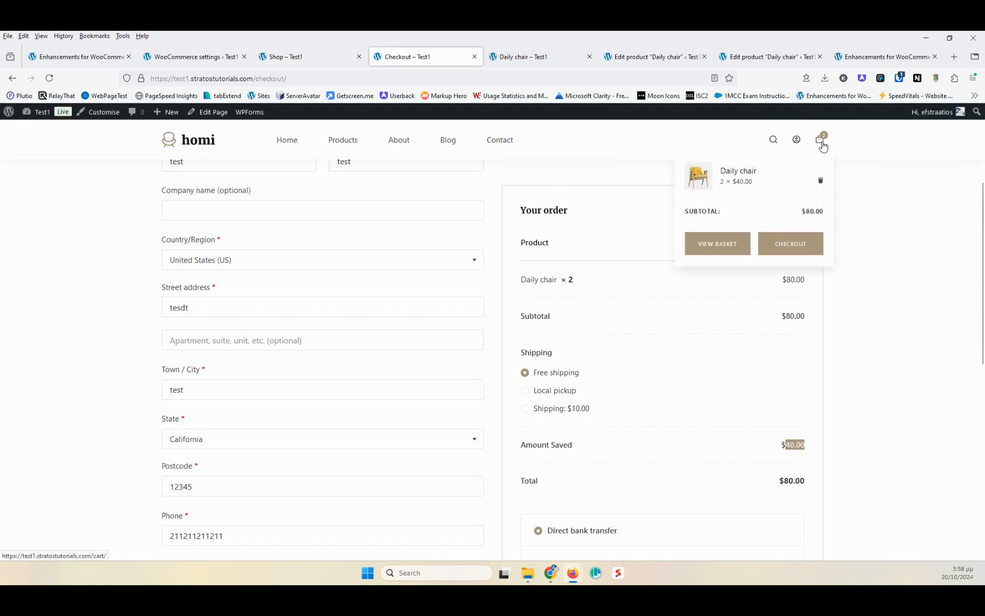
click(736, 242)
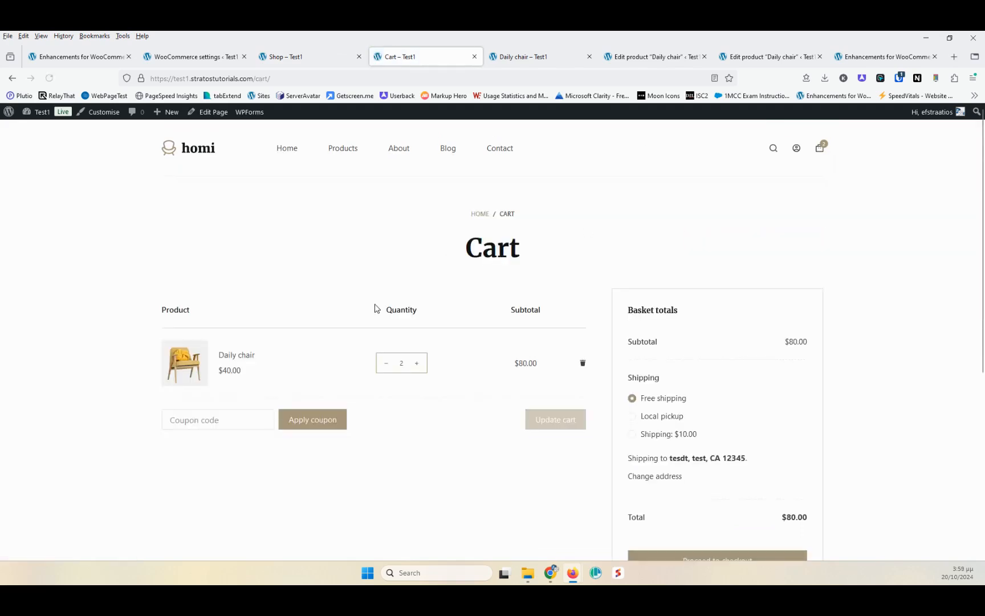
click(383, 364)
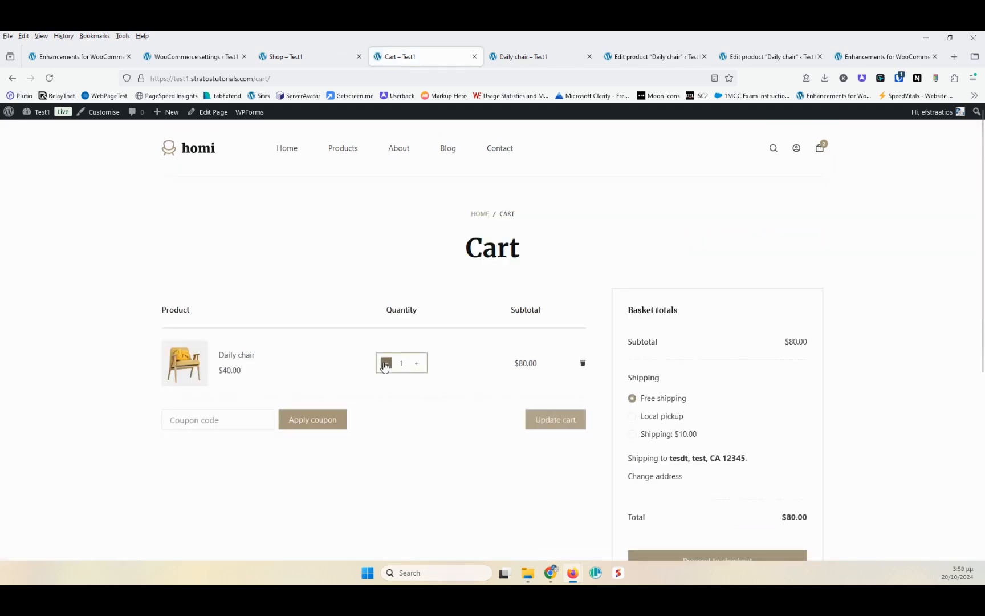
click(566, 420)
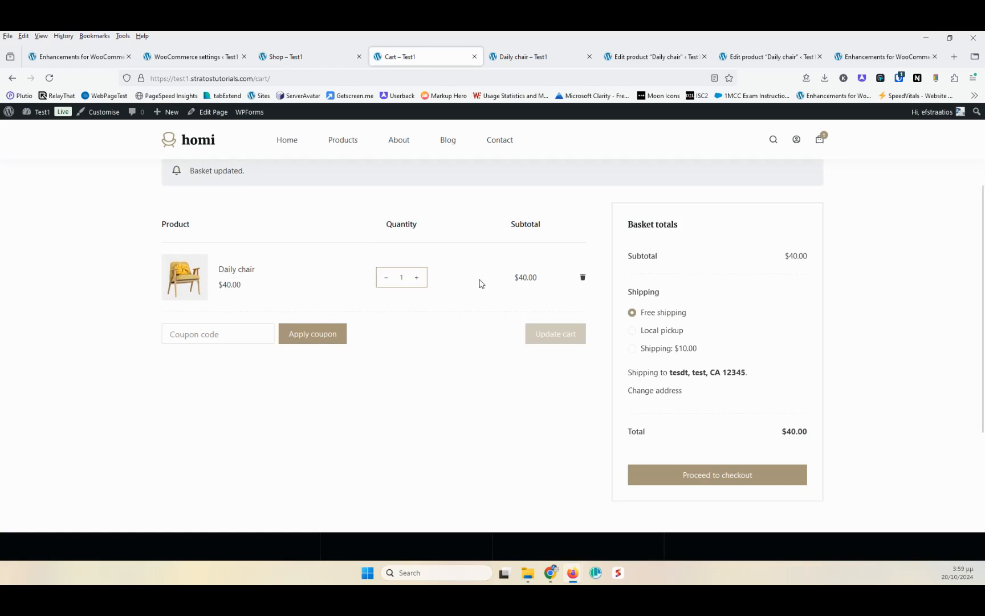
- Review the Cart modules Amount Left for Free Shipping and Minimum Order Amount in the plugin settings
click(881, 54)
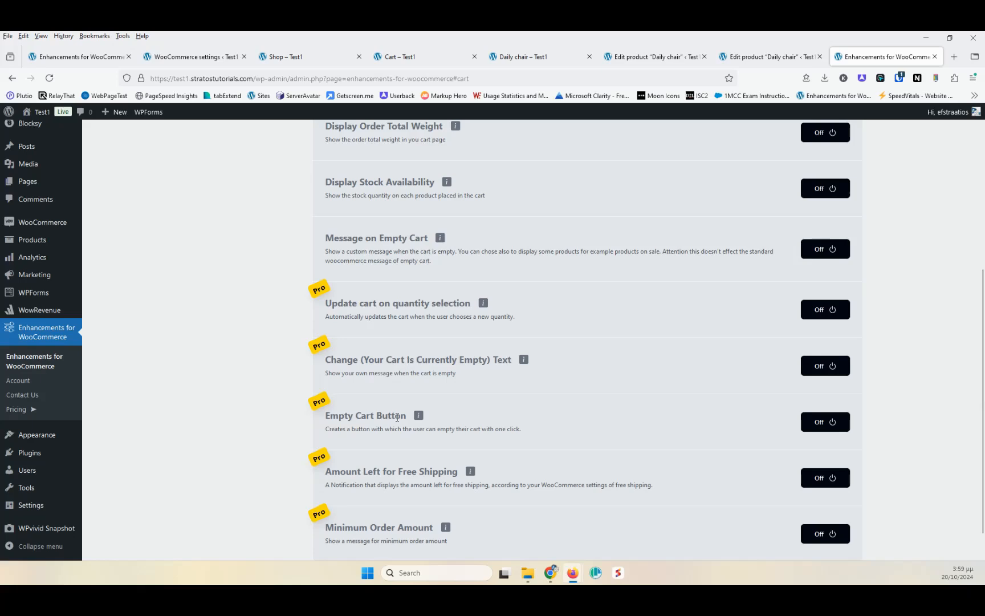
scroll(570, 410, down, 1)
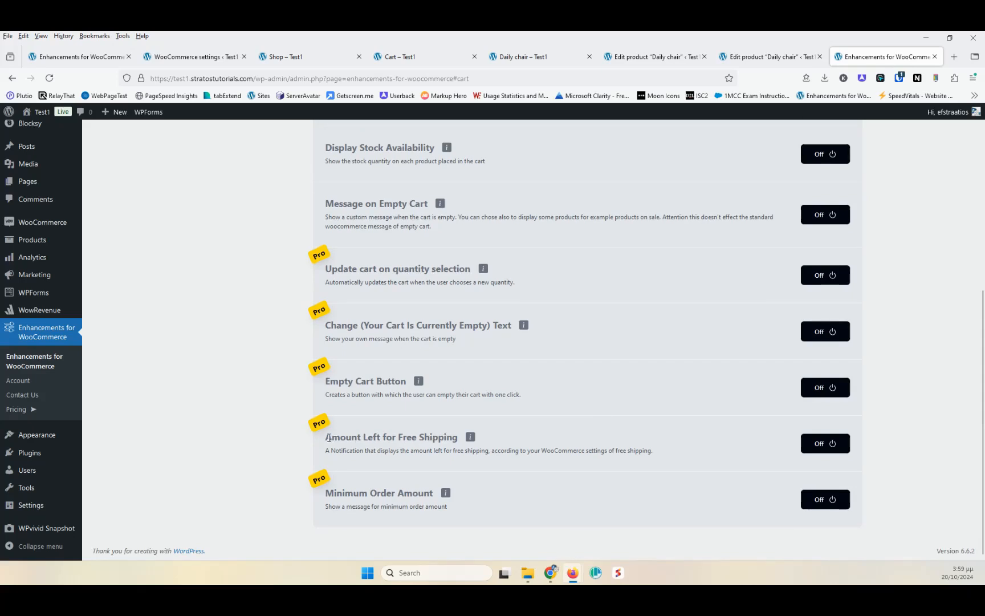
drag(326, 437, 389, 436)
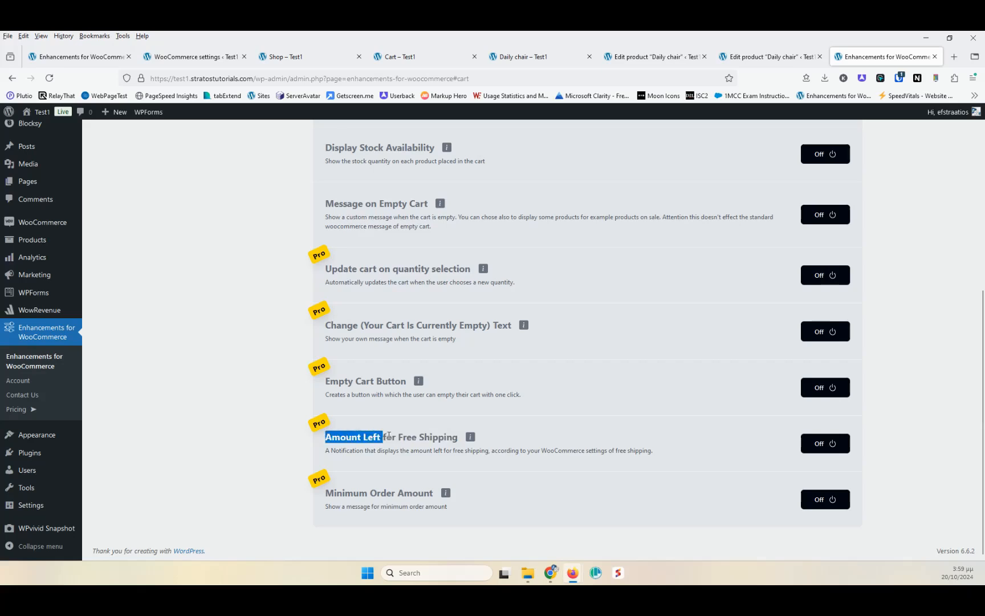
click(406, 450)
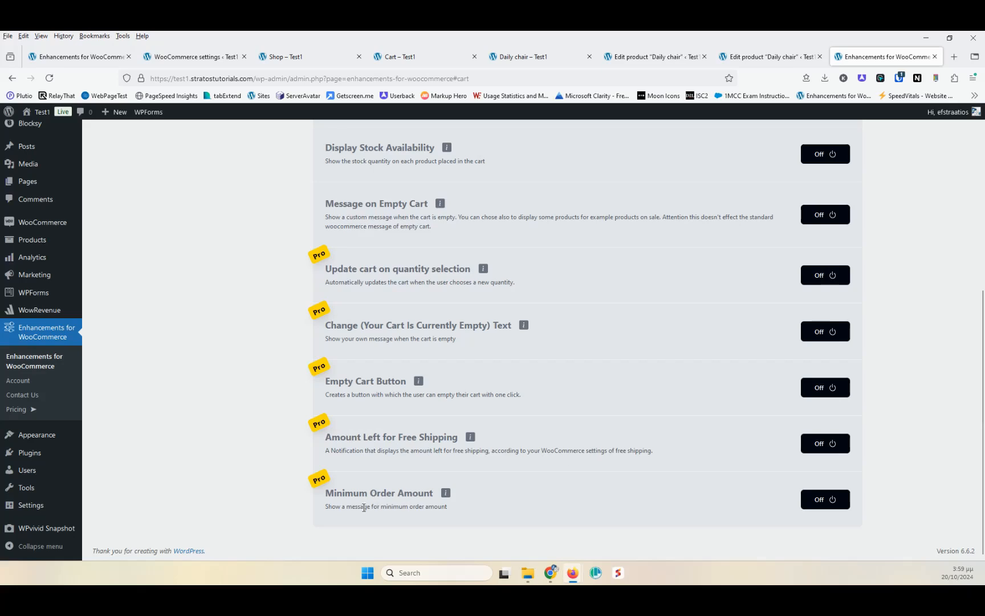
drag(323, 507, 400, 507)
click(416, 505)
click(419, 382)
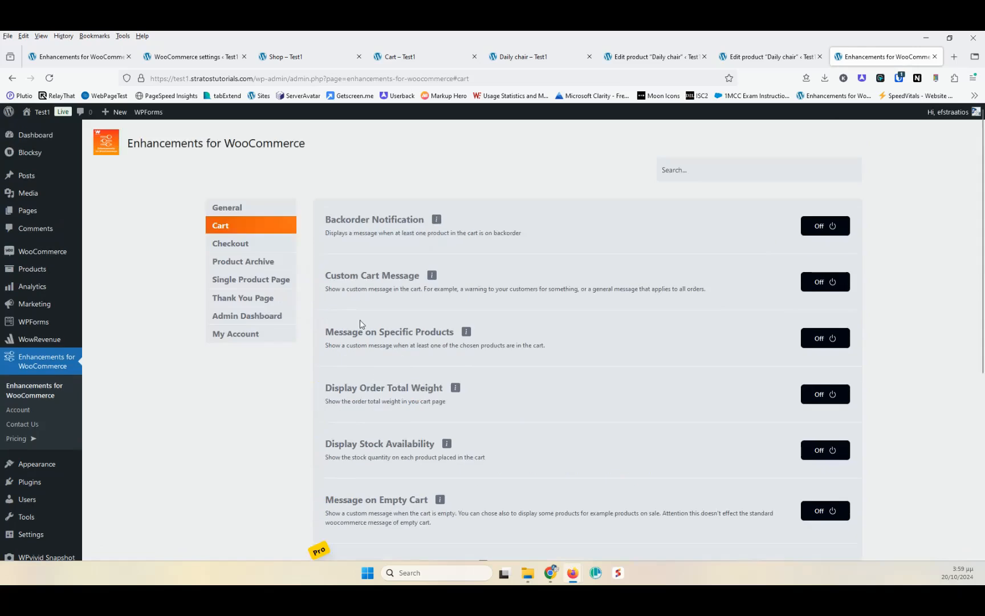
- Open the plugin's Checkout module section and scroll through its options
click(258, 249)
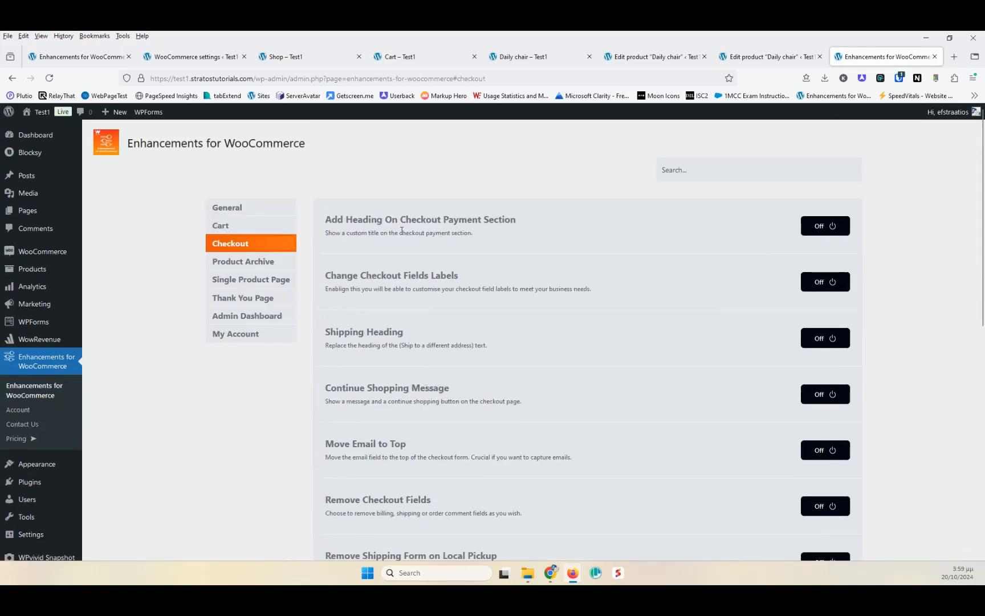
scroll(509, 456, down, 4)
scroll(517, 446, up, 4)
scroll(493, 294, down, 6)
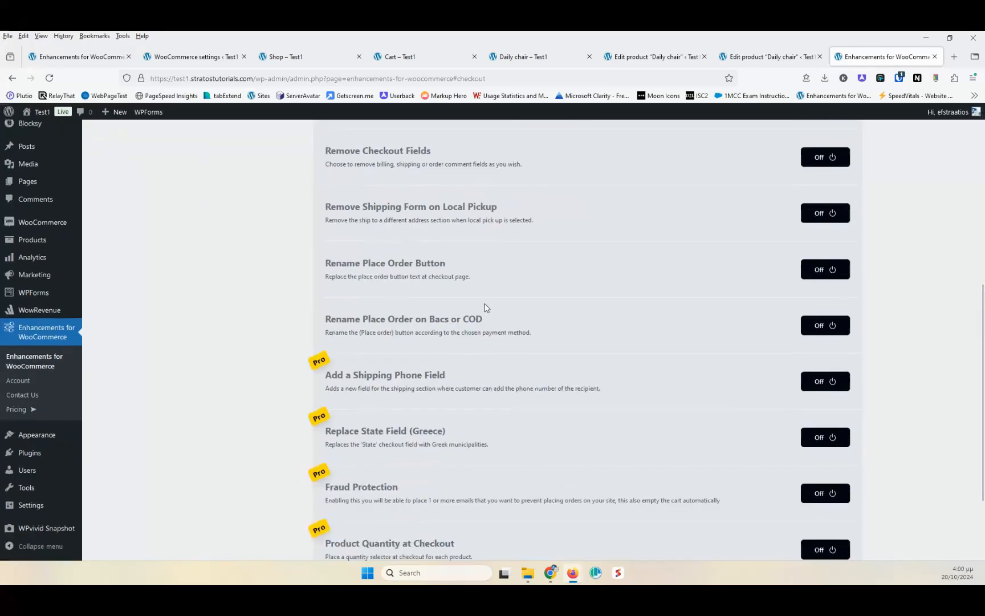
scroll(436, 392, down, 2)
scroll(393, 378, up, 3)
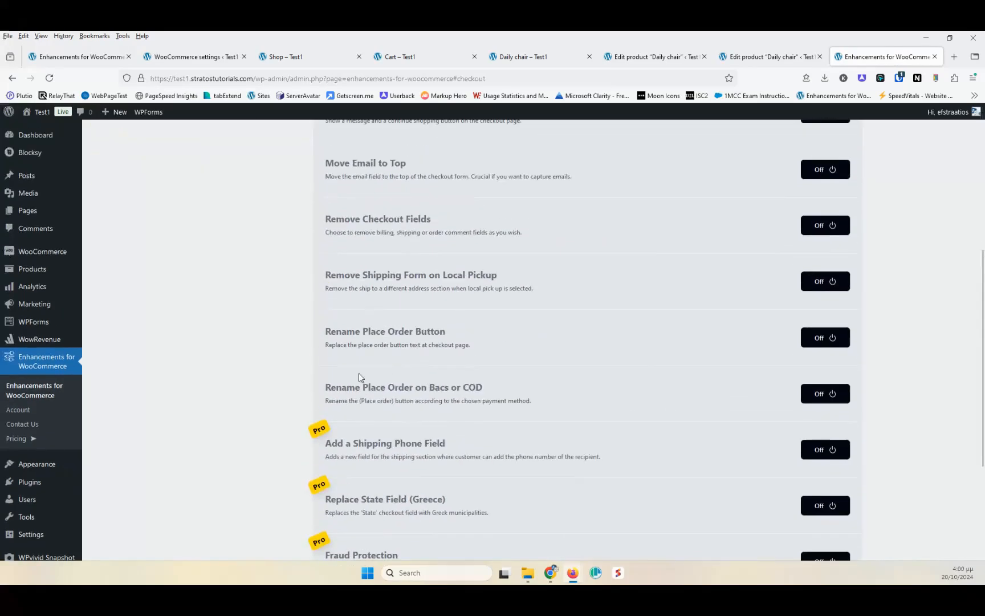
- Read the descriptions of the Shipping Heading and Continue Shopping Message options in the Checkout module section
scroll(410, 330, up, 5)
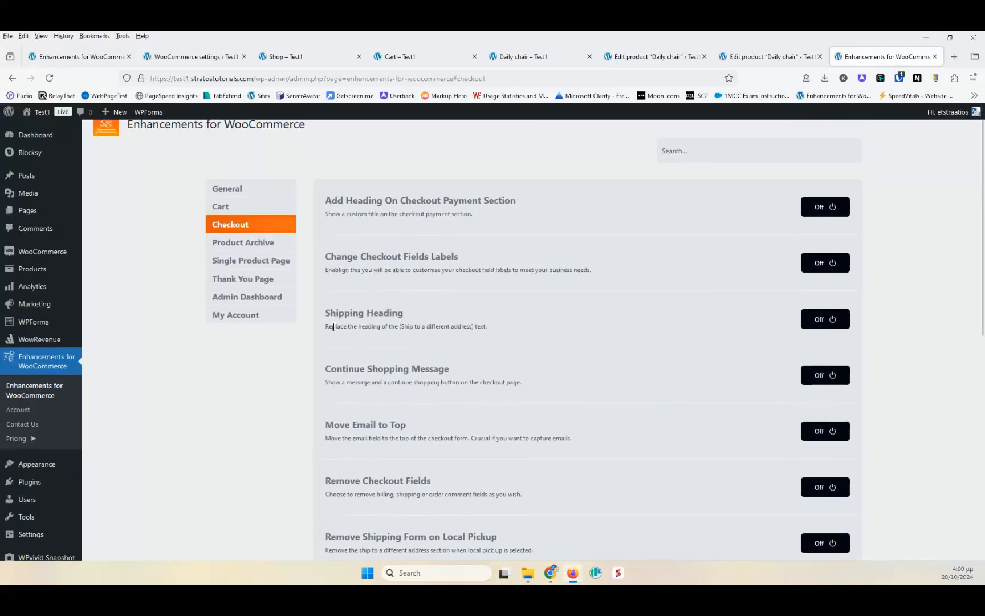
drag(333, 327, 391, 327)
click(395, 327)
drag(387, 381, 437, 382)
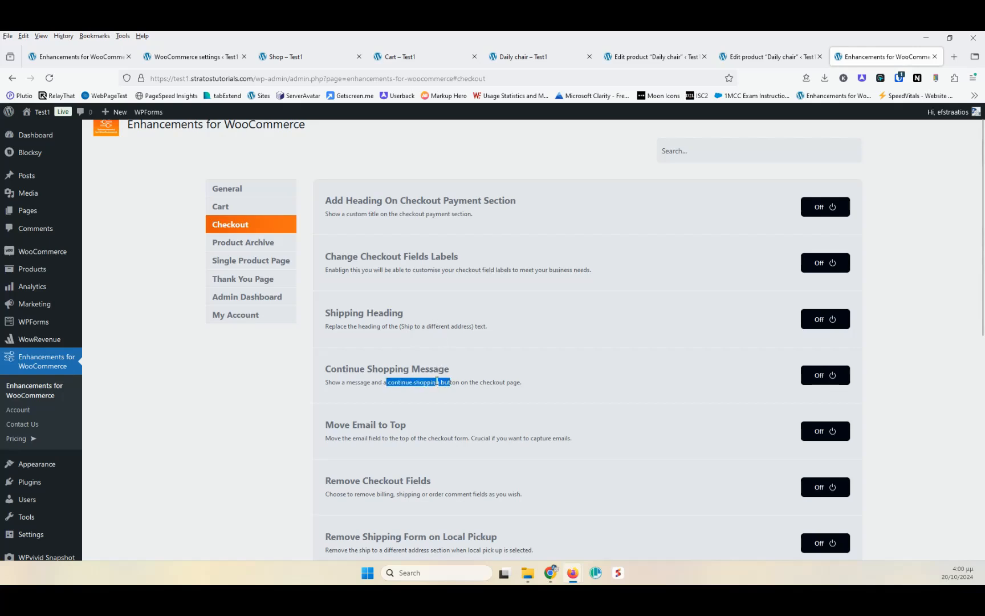
click(365, 382)
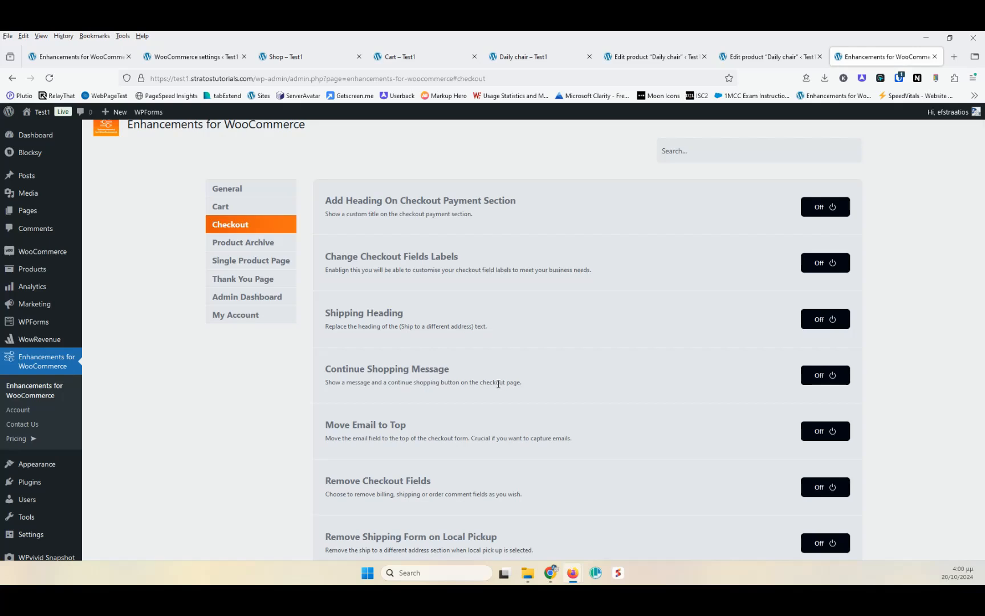
- Scroll through the remaining Checkout options, reading the Pro ones such as Replace State Field (Greece)
scroll(398, 371, down, 3)
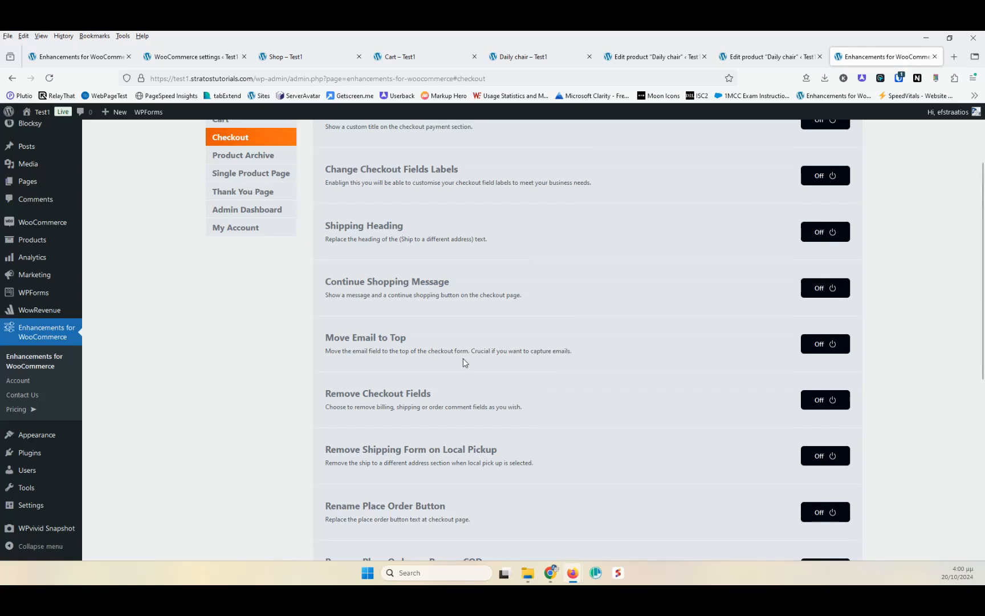
scroll(463, 358, down, 2)
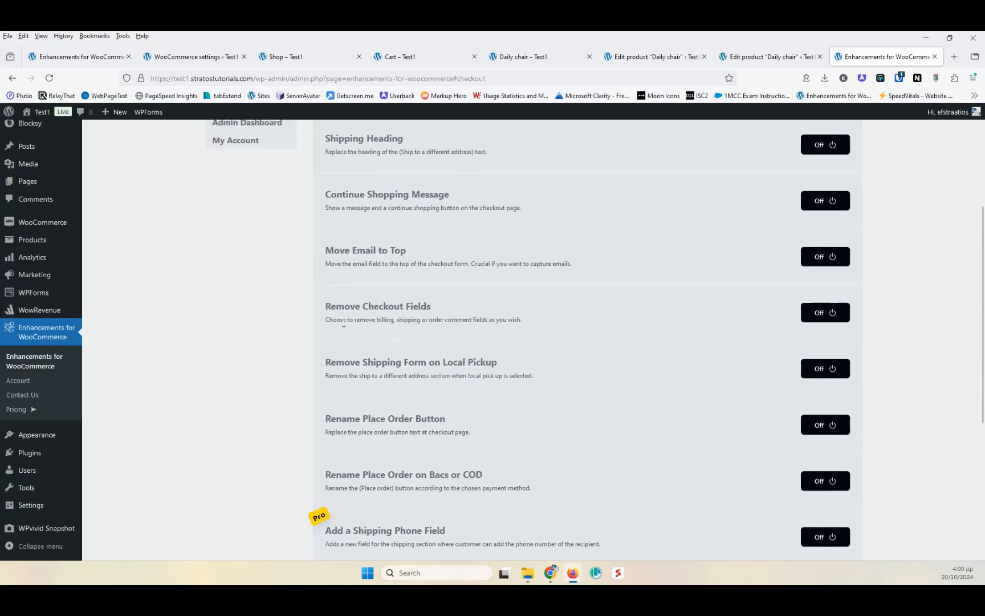
scroll(516, 293, down, 2)
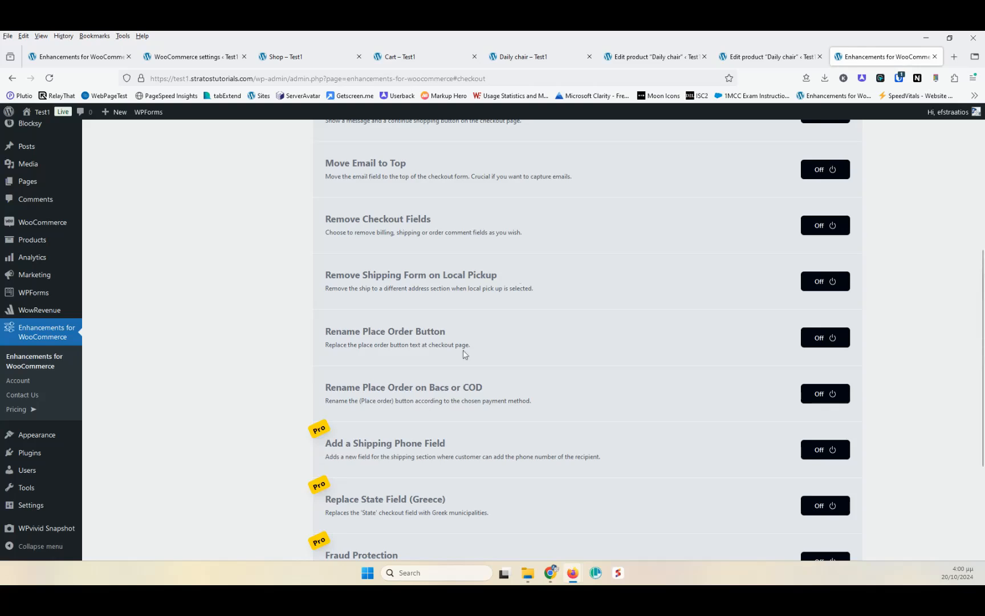
scroll(467, 351, down, 3)
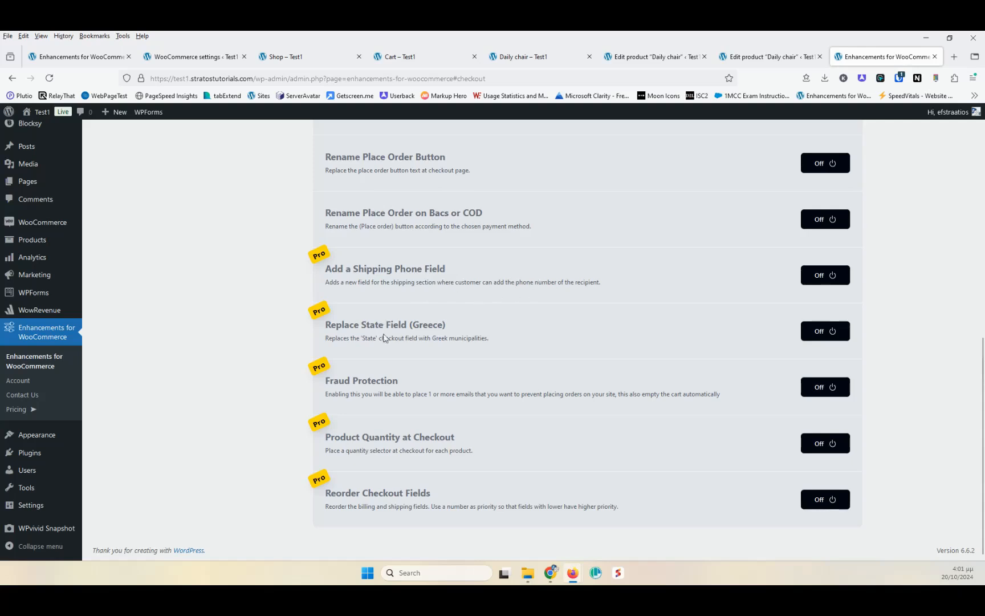
drag(450, 325, 339, 327)
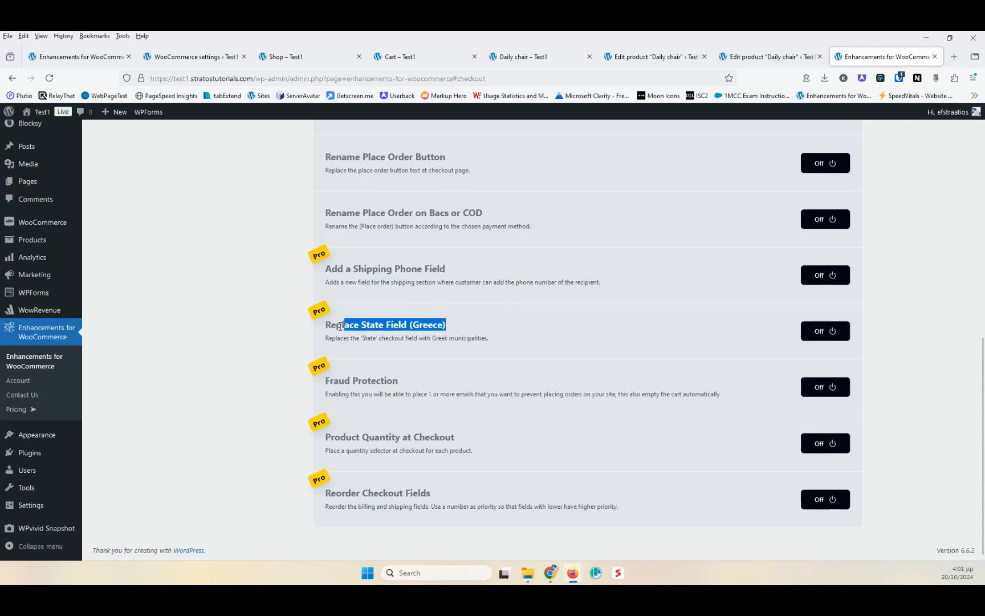
click(345, 330)
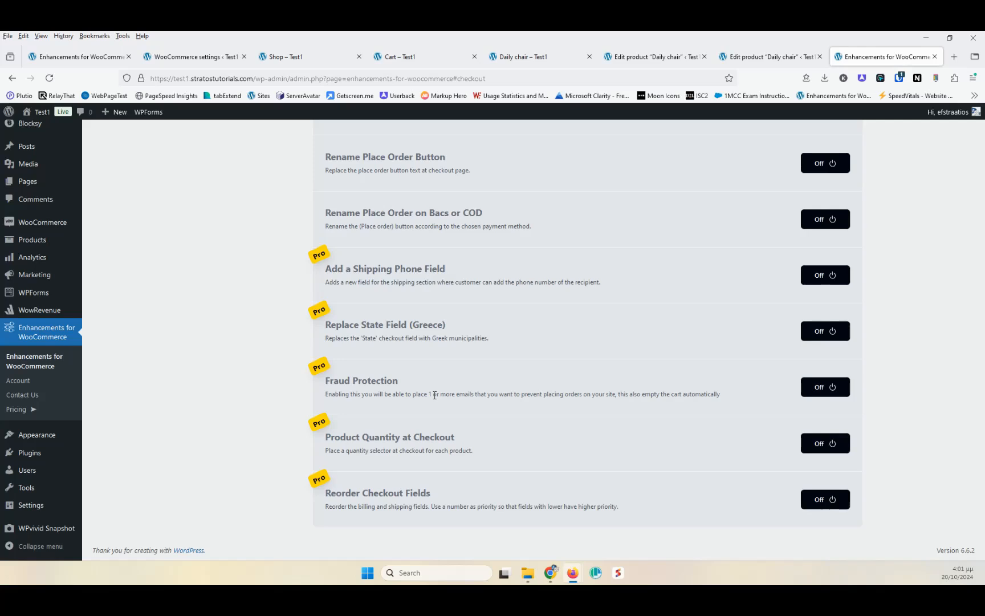
drag(485, 213, 472, 213)
click(495, 214)
scroll(442, 488, up, 10)
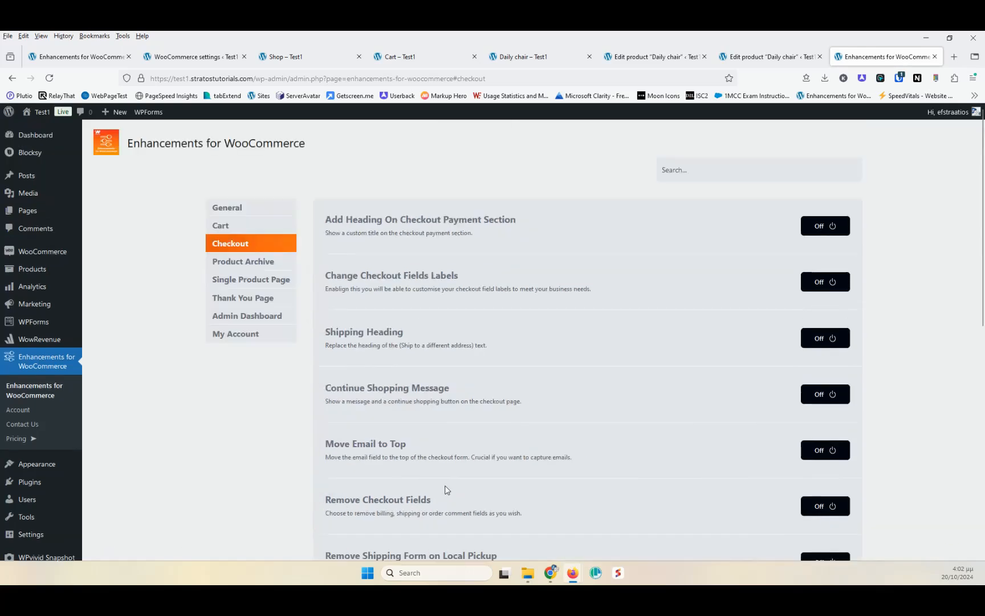
- Open the Product Archive module section, read its options and glance over the product, editor and shop tabs
click(243, 267)
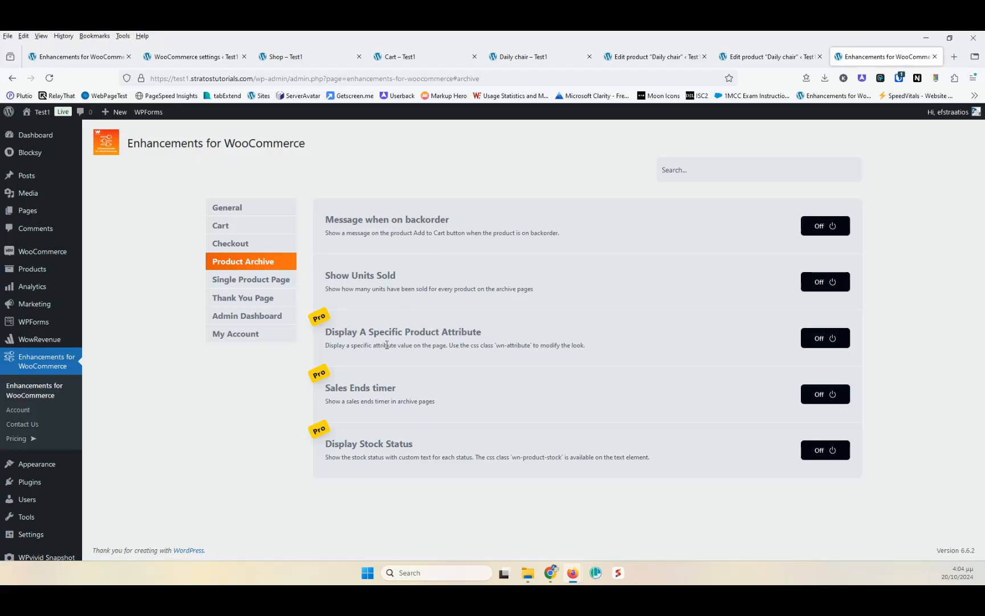
drag(496, 345, 532, 346)
click(481, 345)
click(528, 57)
click(656, 57)
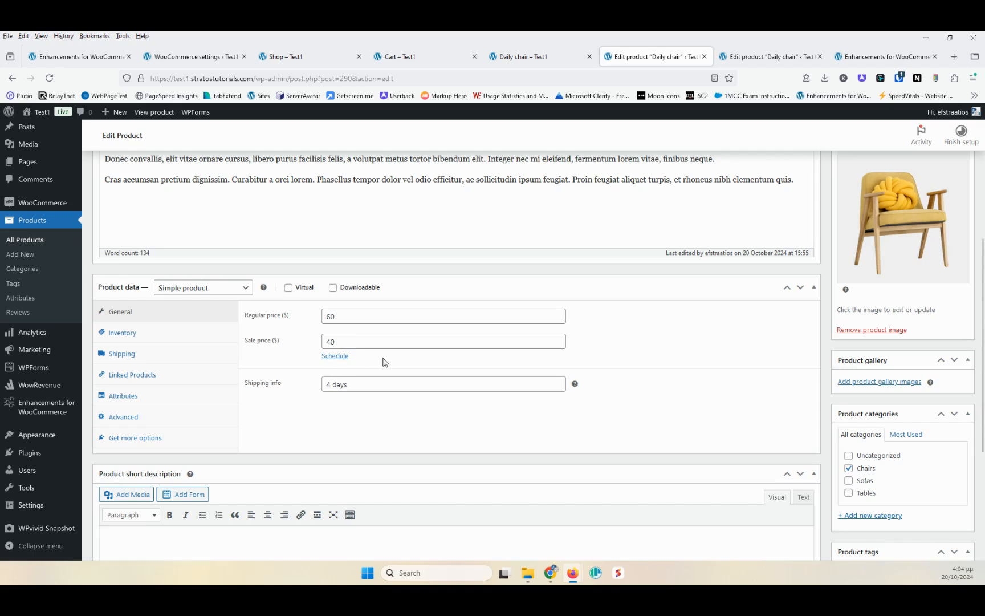
click(272, 55)
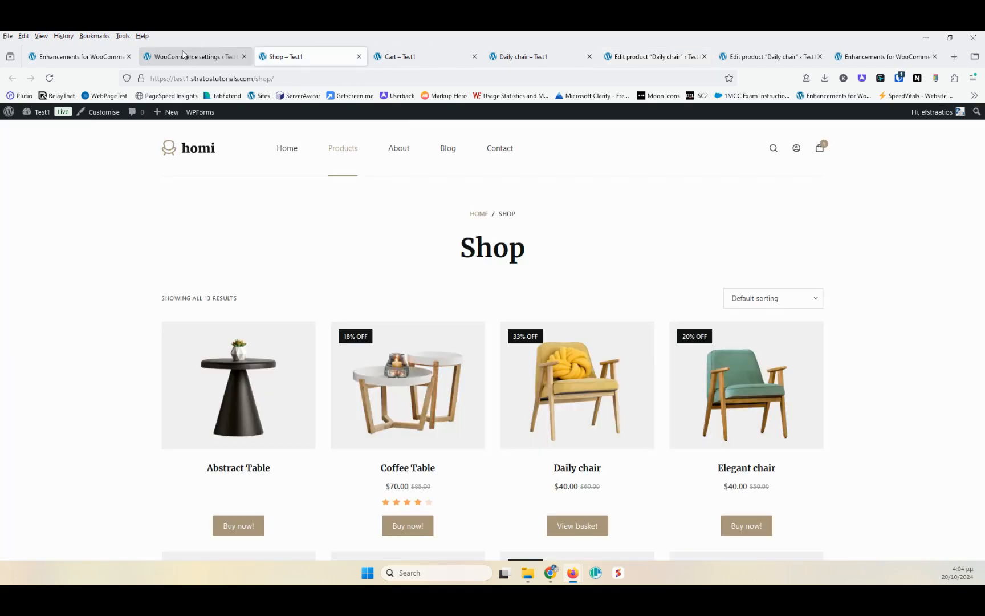
click(884, 57)
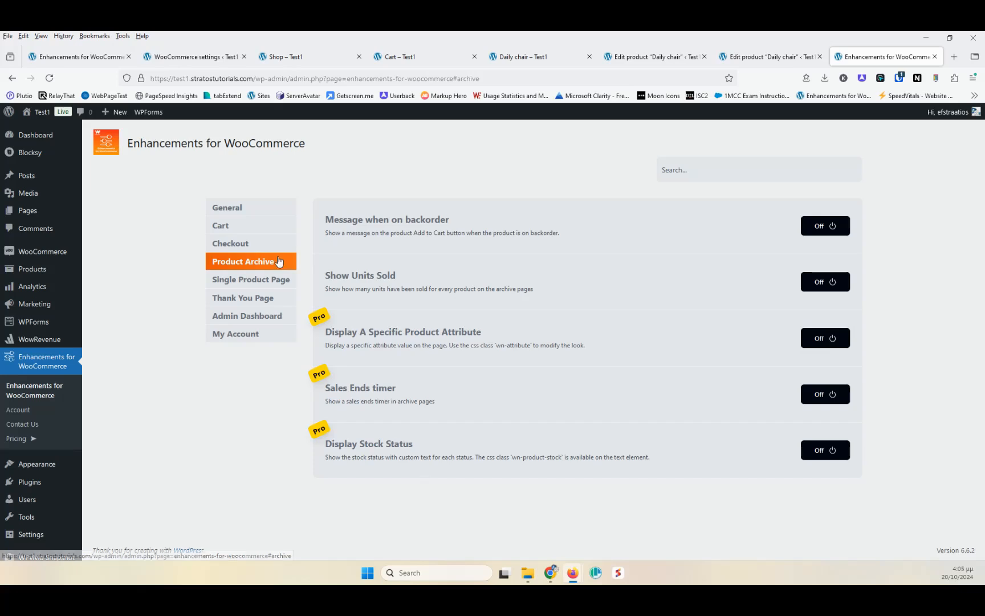
- Open the Single Product Page module section and switch on Display (You Save) Sales Price
click(256, 287)
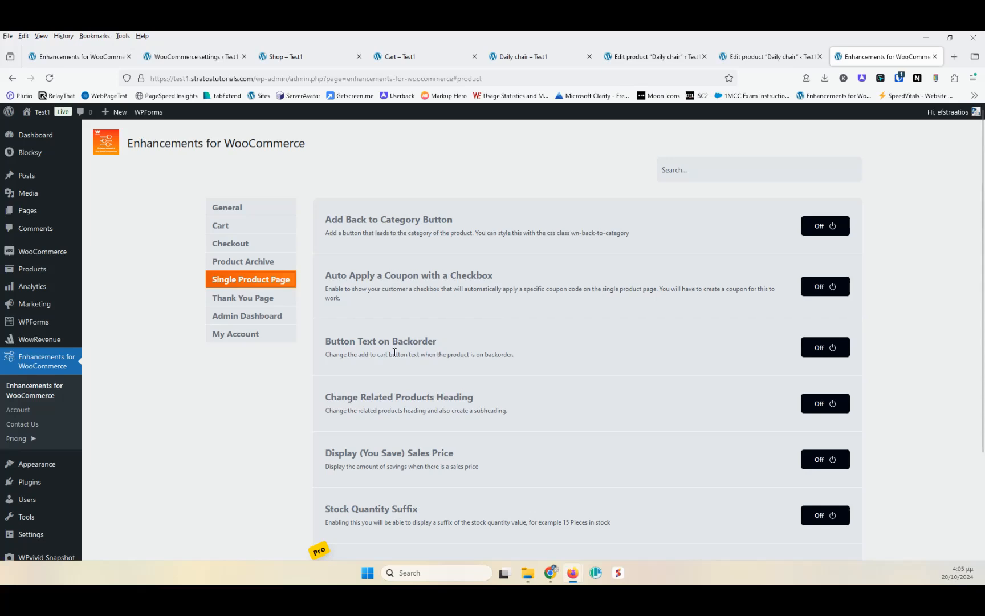
drag(358, 354, 415, 354)
click(425, 356)
drag(381, 411, 435, 411)
scroll(423, 341, down, 3)
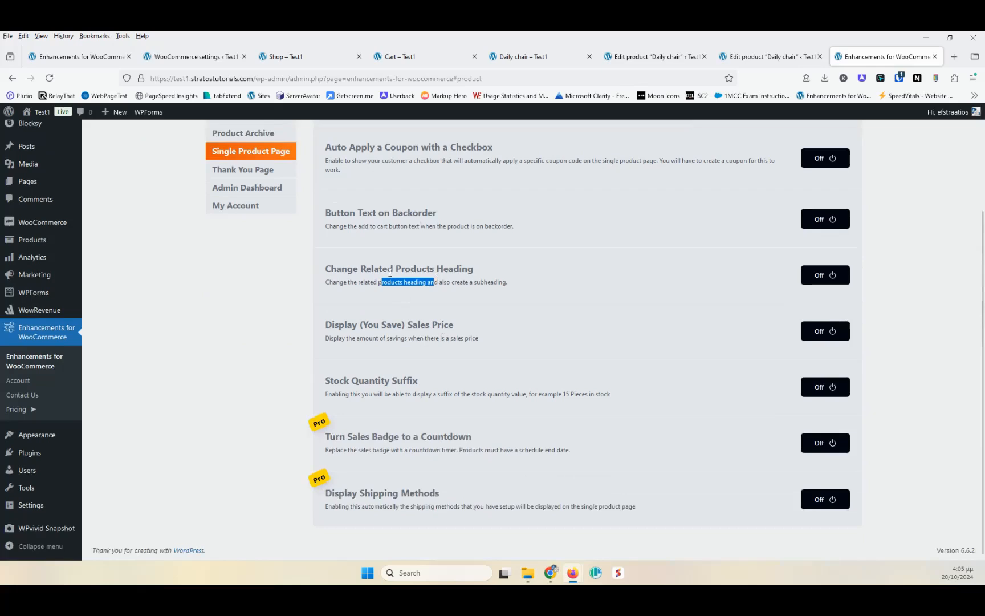
click(352, 325)
drag(366, 325, 397, 325)
click(421, 324)
click(825, 332)
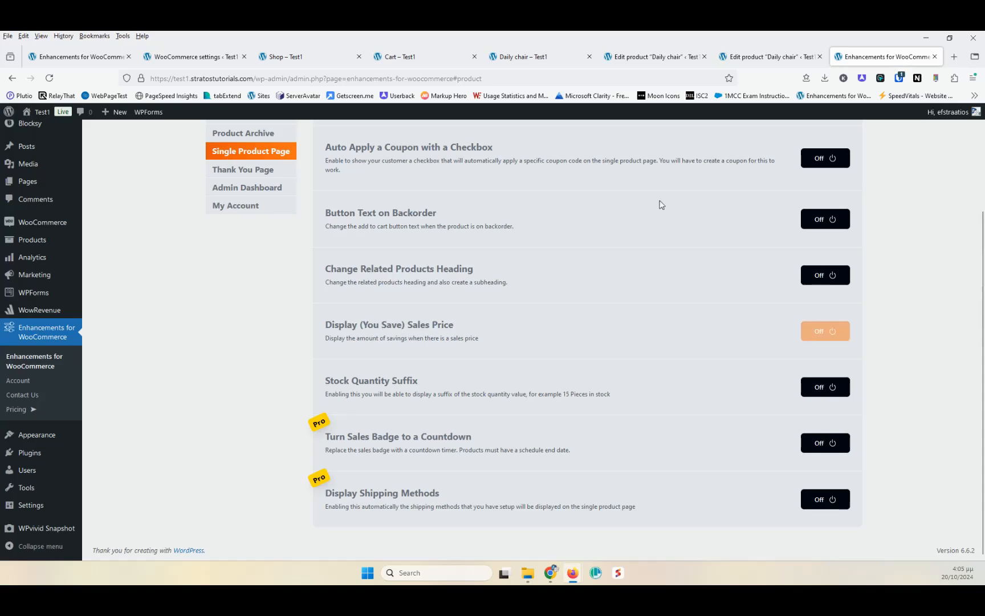
- Reload the Daily chair product page to check the savings line under the price
click(538, 57)
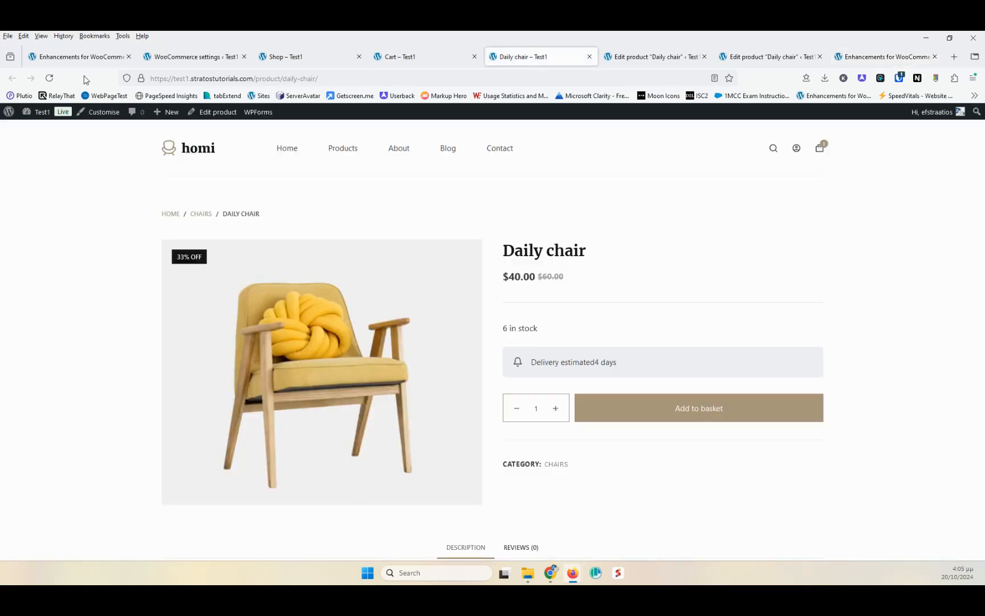
click(49, 79)
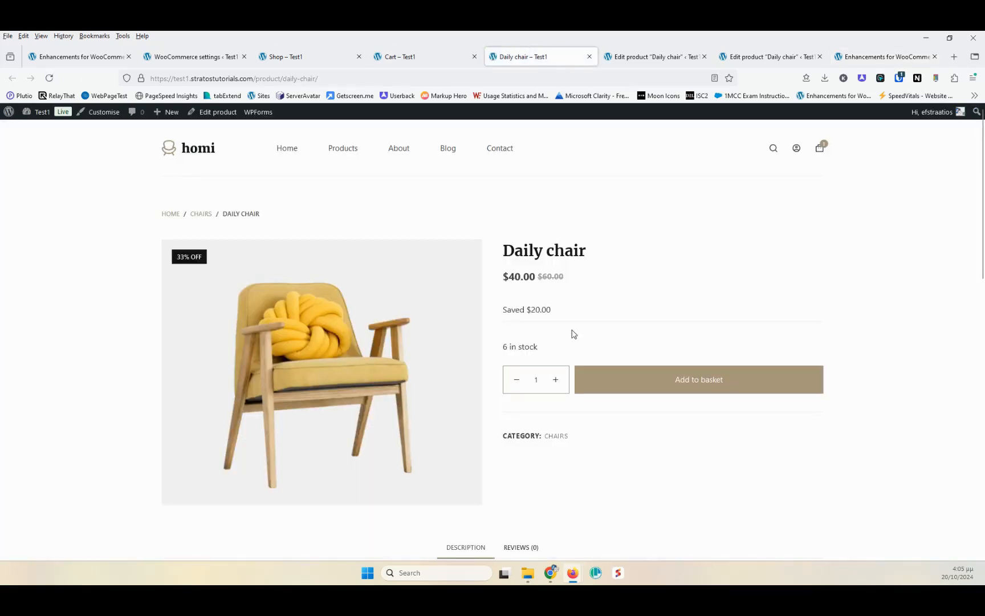
drag(504, 310, 532, 310)
click(563, 311)
- Switch off Display (You Save) Sales Price in the plugin settings
click(884, 56)
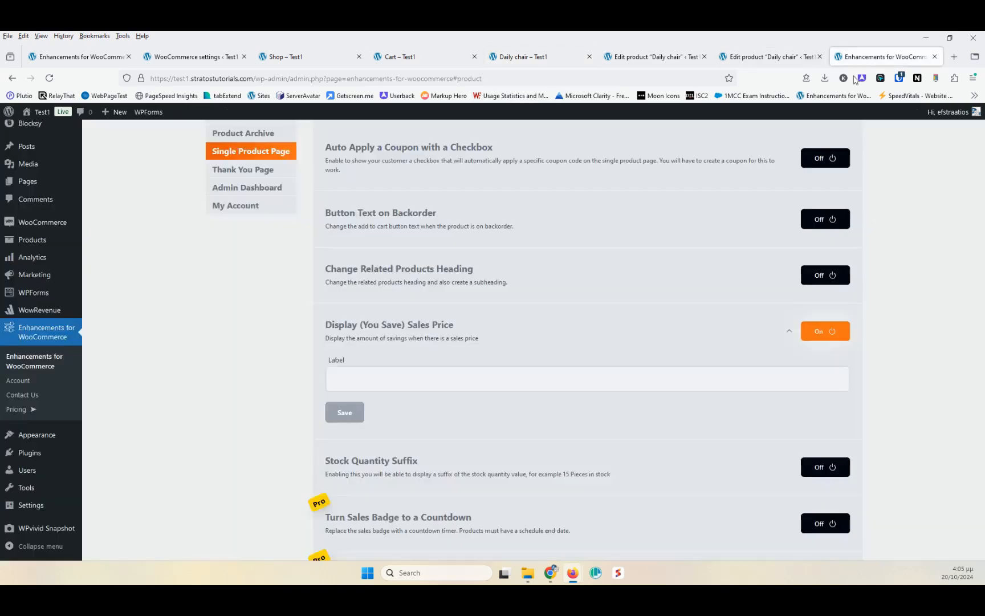
click(823, 334)
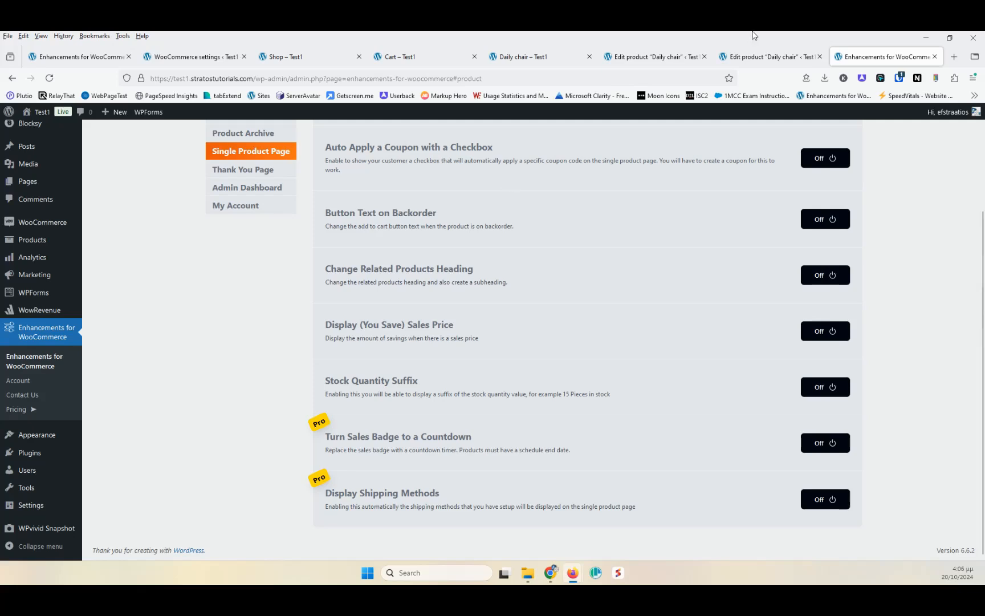
- Open the Thank You Page module section of the plugin settings
click(633, 59)
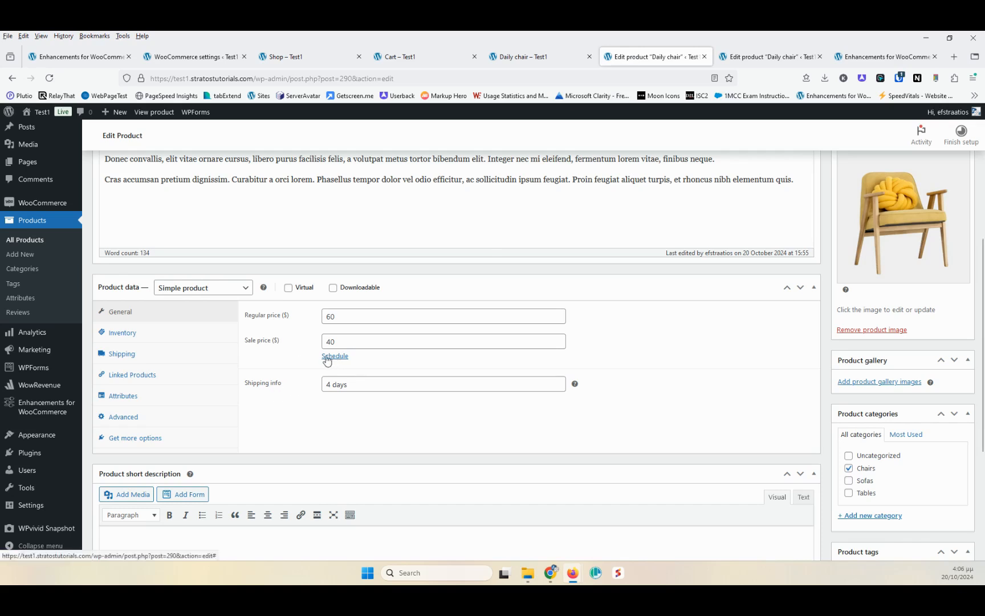
click(873, 58)
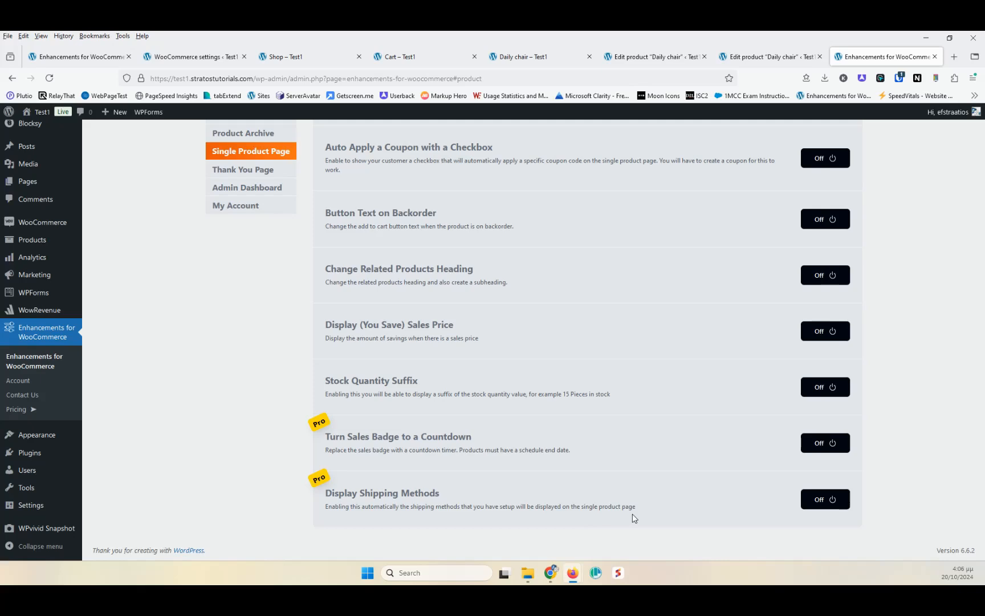
scroll(342, 298, up, 3)
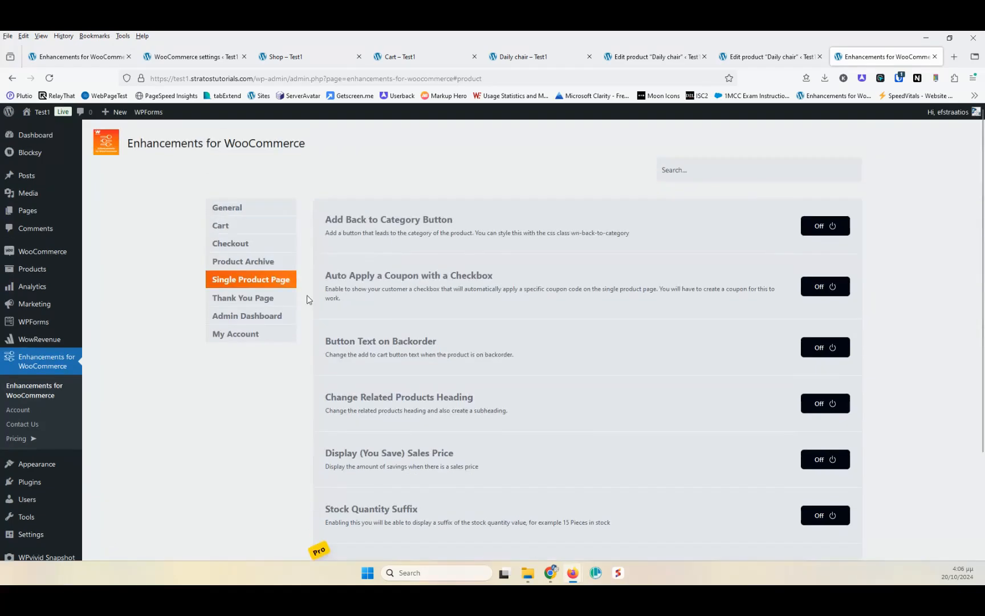
click(221, 299)
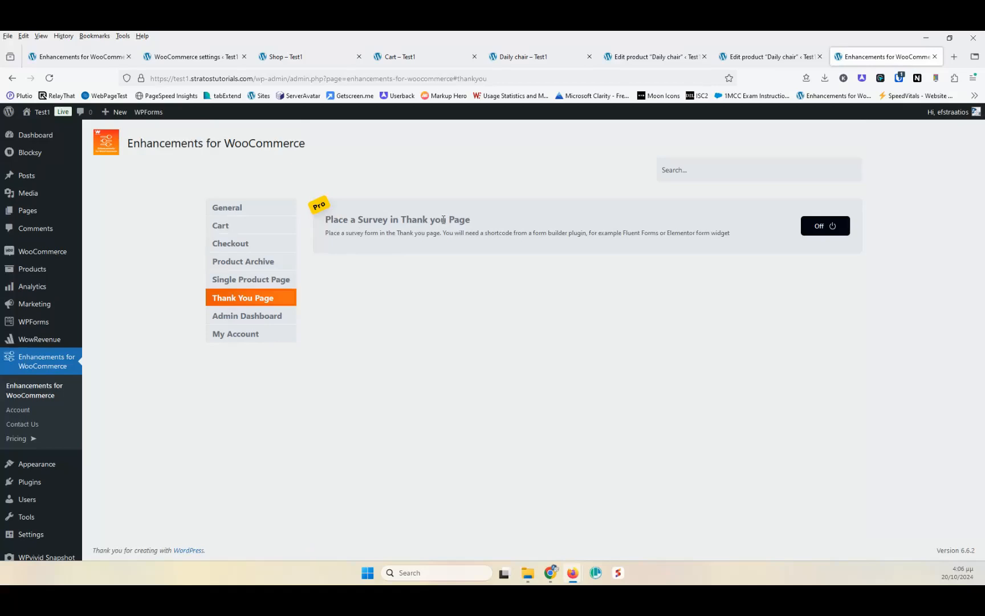
- Switch on Place a Survey in Thank you Page, select its Form Shortcode field, and switch it off again
click(821, 228)
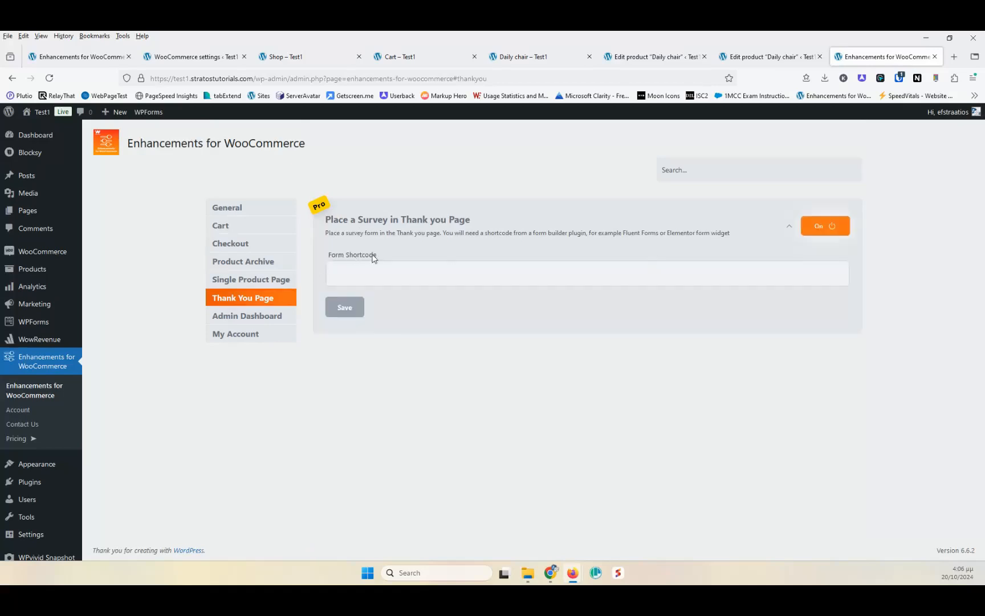
click(396, 274)
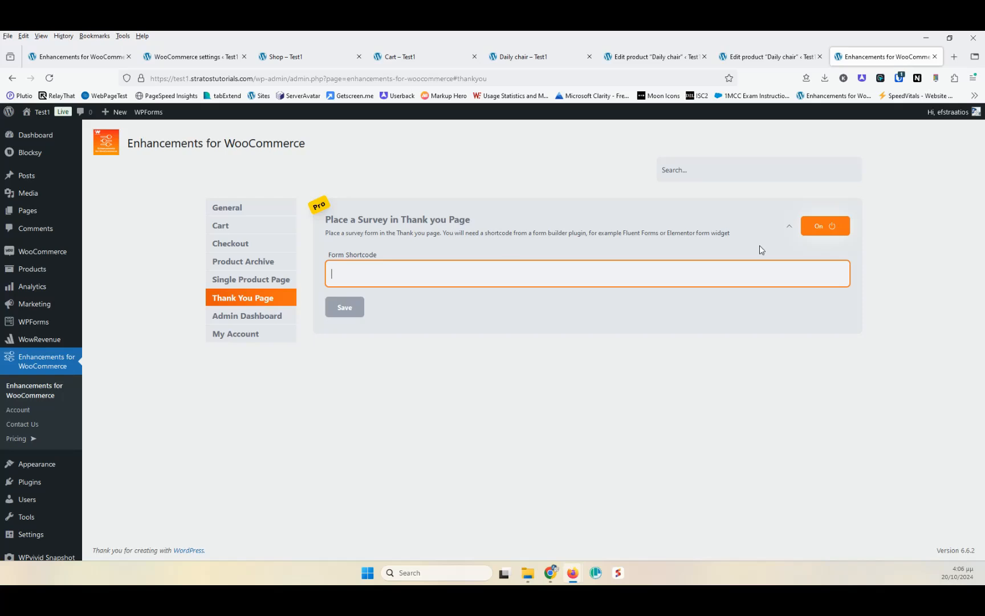
click(822, 229)
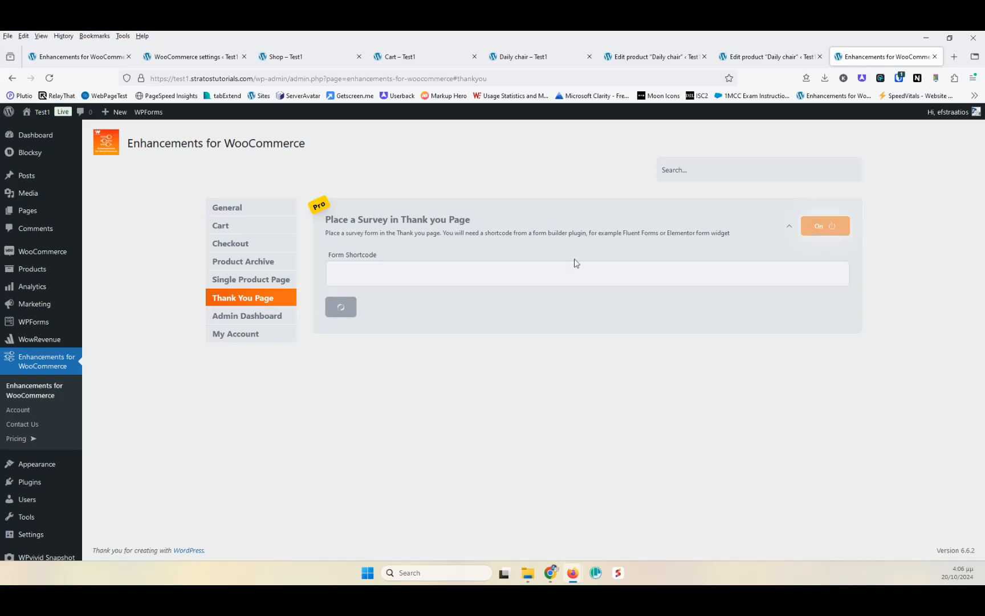
- Open the Admin Dashboard module section and switch on Add to Cart Click Counter
click(261, 317)
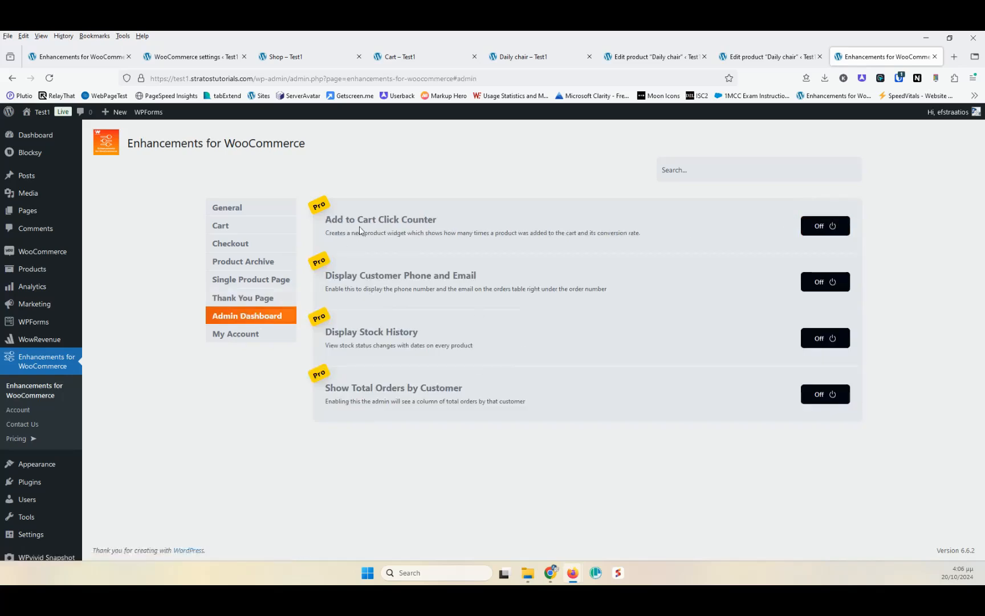
click(833, 234)
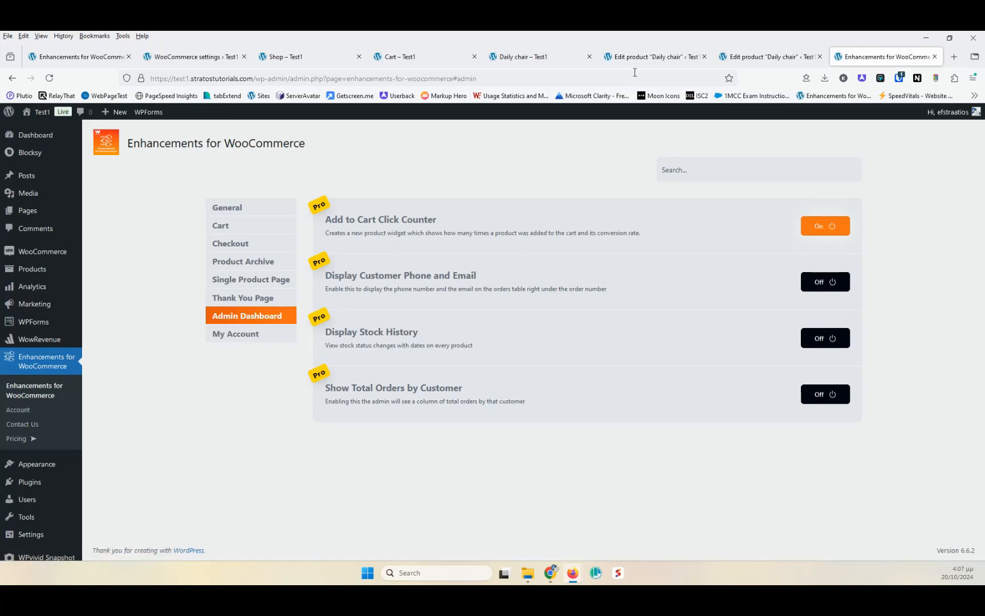
- Check the Add to Cart Stats box in the Daily chair product editor
click(651, 56)
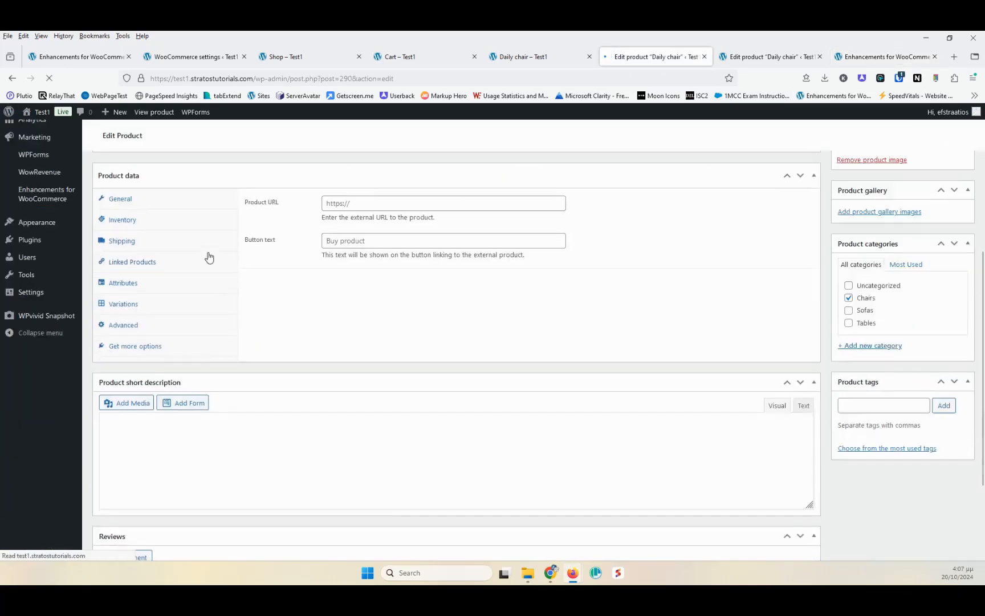
scroll(208, 262, down, 10)
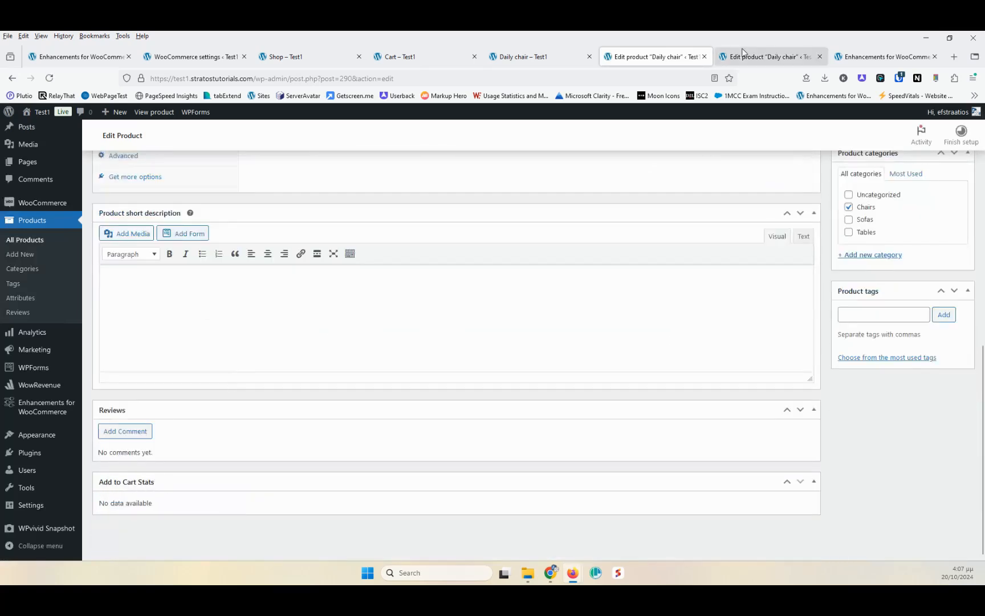
- Switch on Display Customer Phone and Email in the Admin Dashboard modules
click(854, 57)
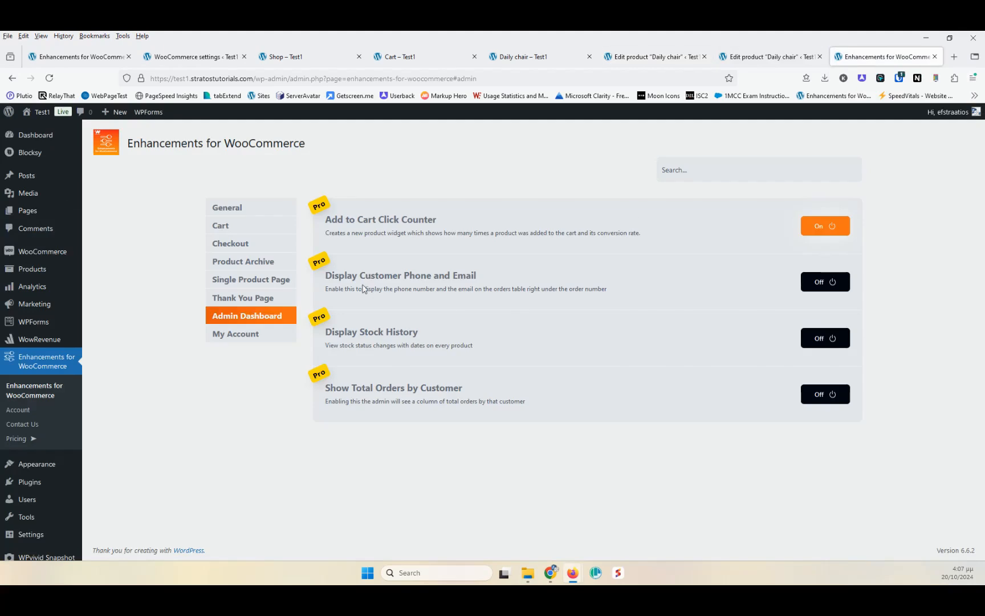
click(819, 286)
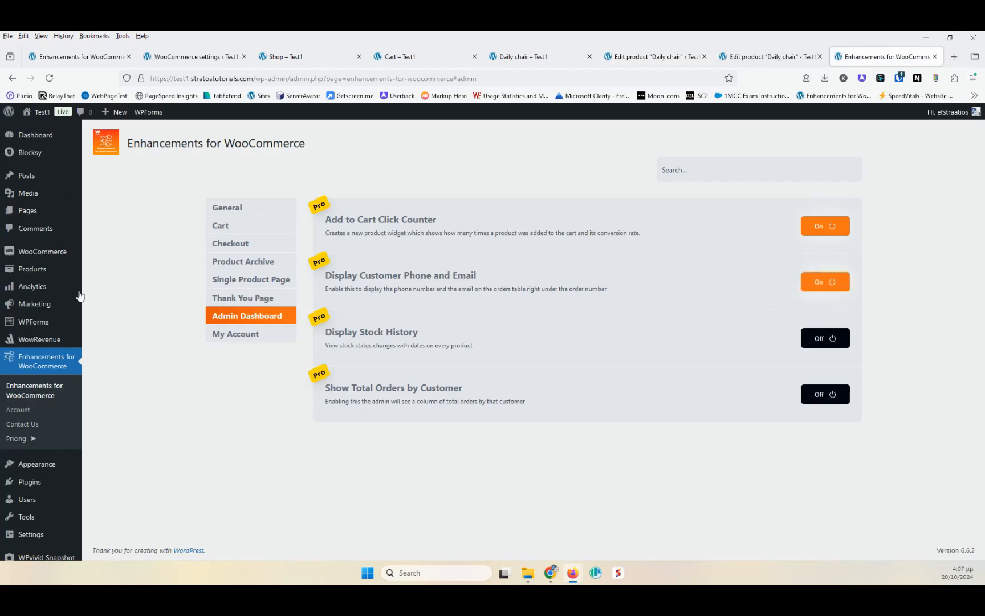
- Open the WooCommerce Orders list in a new tab to check the customer phone and email under each order
mouse_move(41, 254)
middle_click(106, 272)
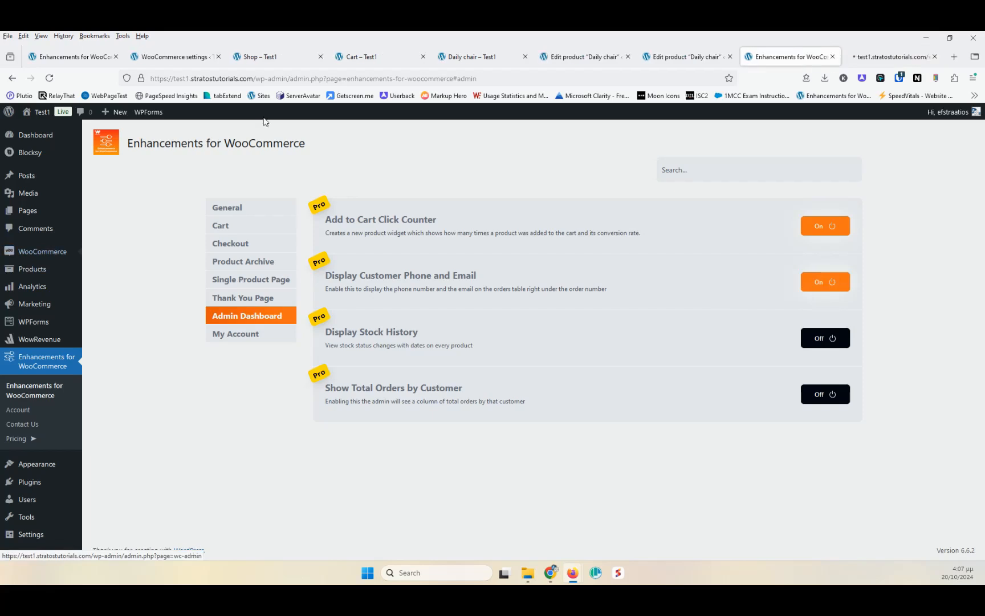
click(878, 57)
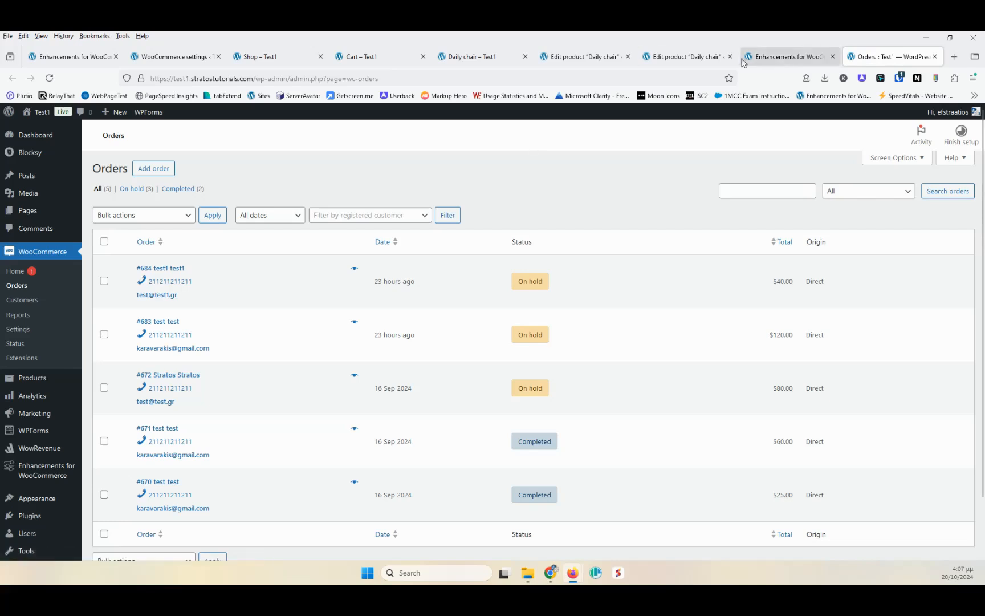
- Switch on Display Stock History and reload the Daily chair product editor to review its Stock History box
click(785, 57)
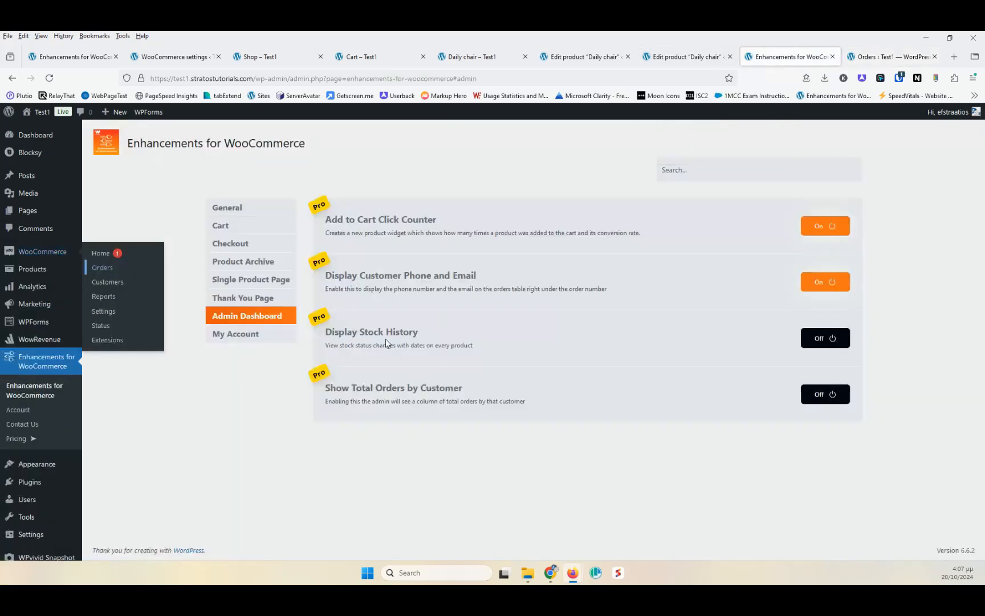
click(832, 344)
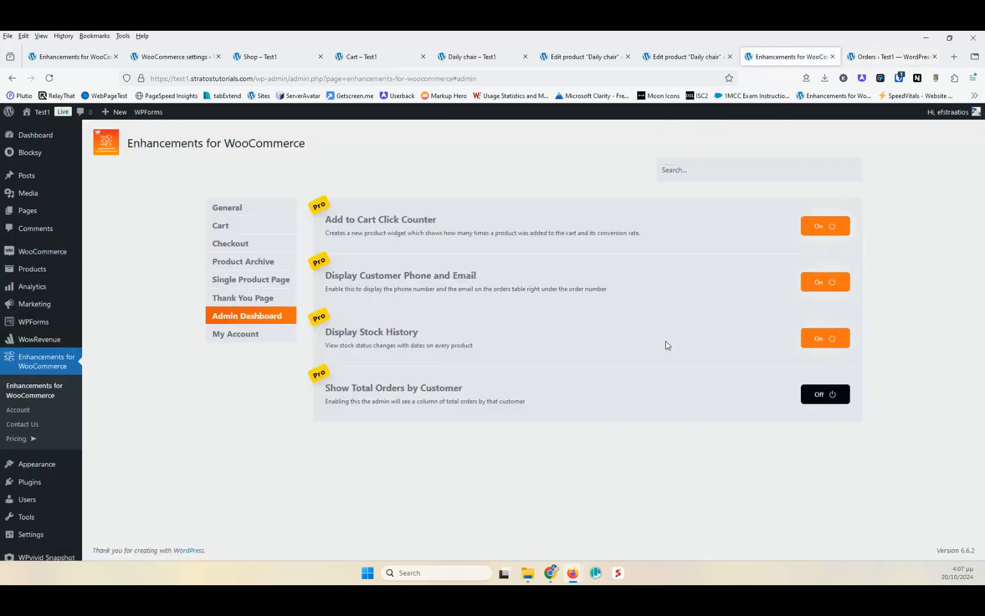
click(587, 57)
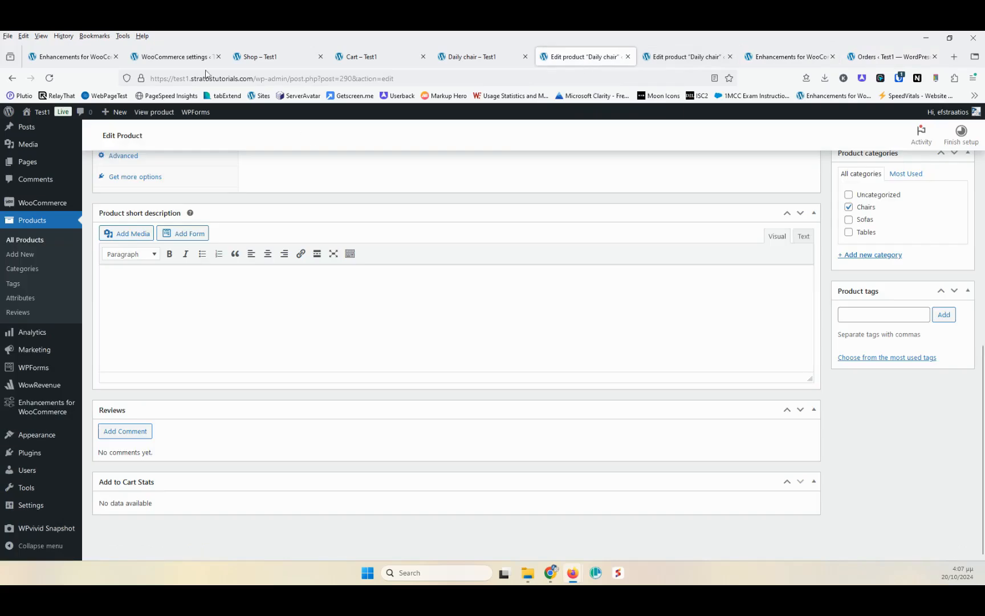
click(49, 78)
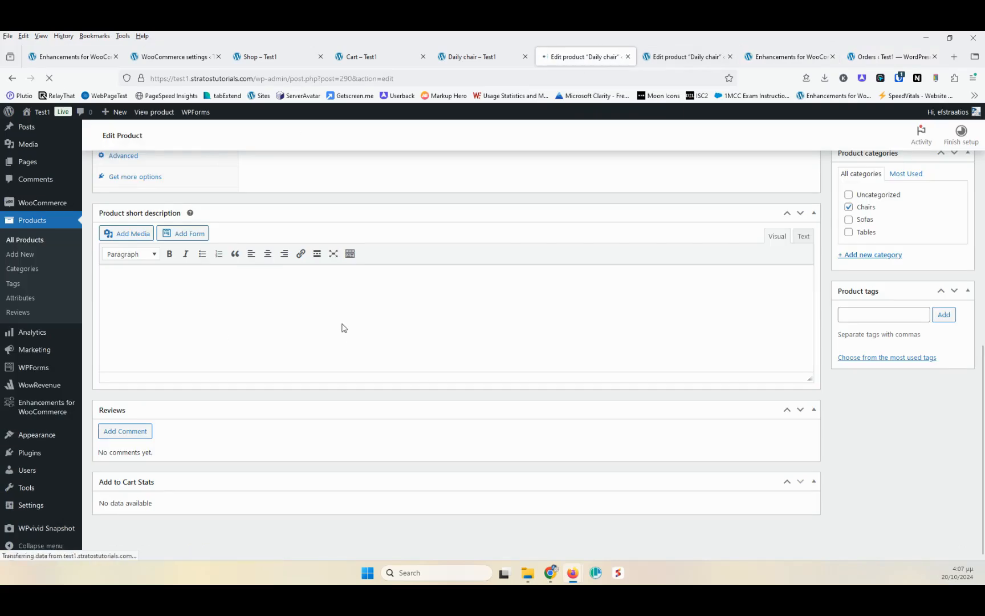
scroll(244, 332, down, 15)
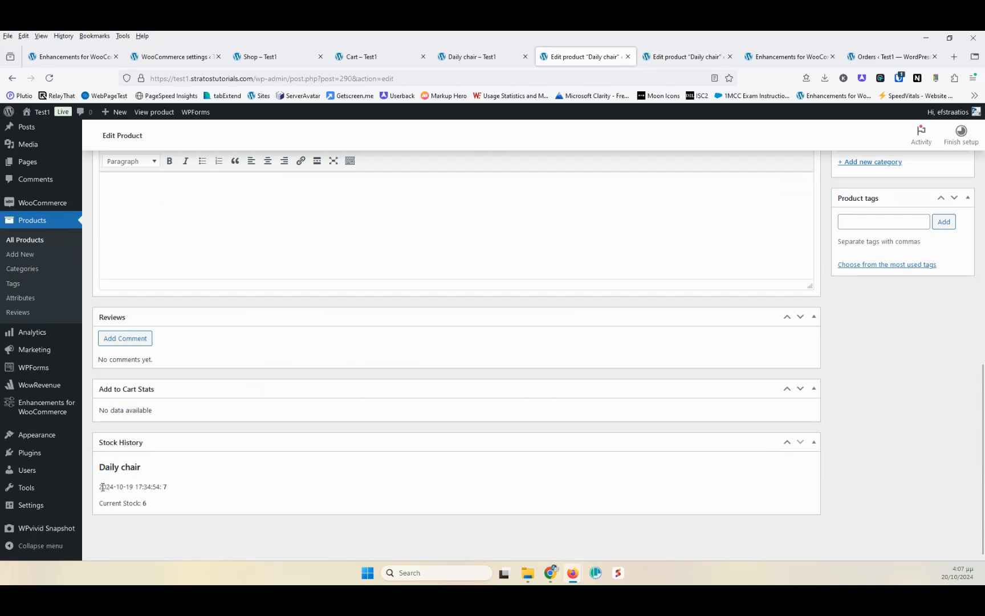
drag(99, 486, 115, 504)
- Switch on Show Total Orders by Customer and reload the Orders list to check the Customer Total Orders column
click(890, 56)
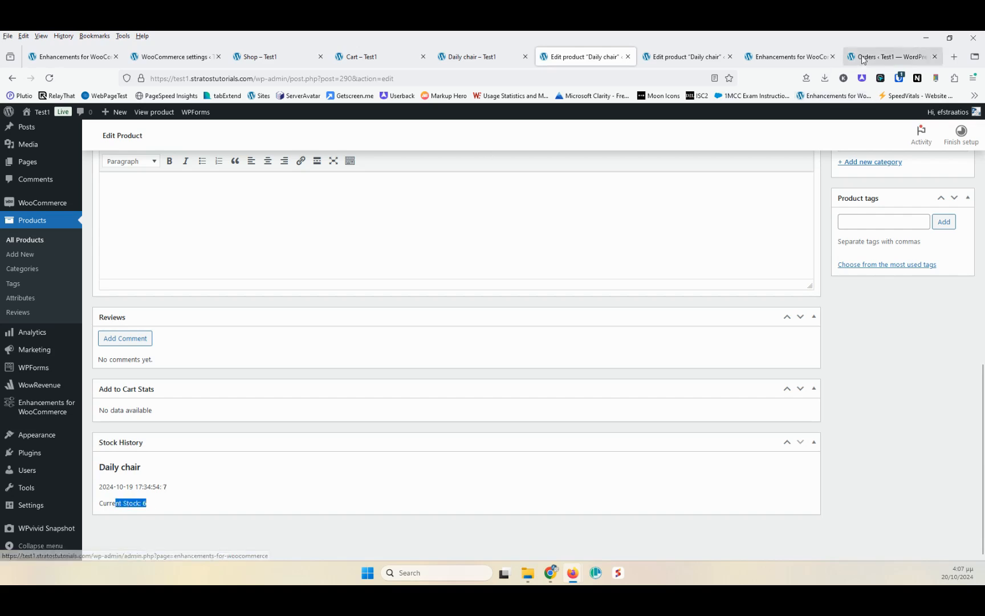
click(770, 59)
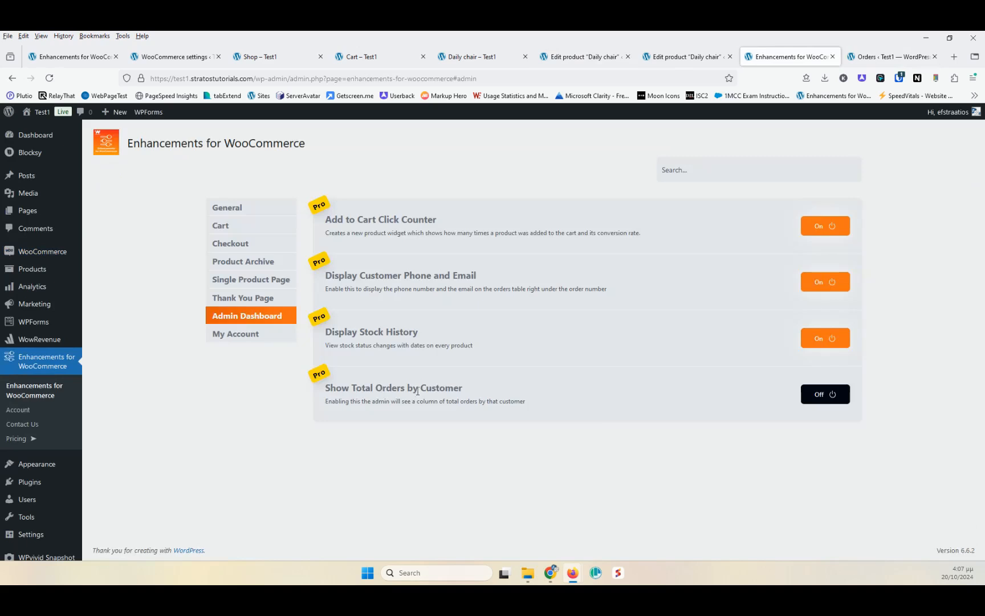
click(824, 395)
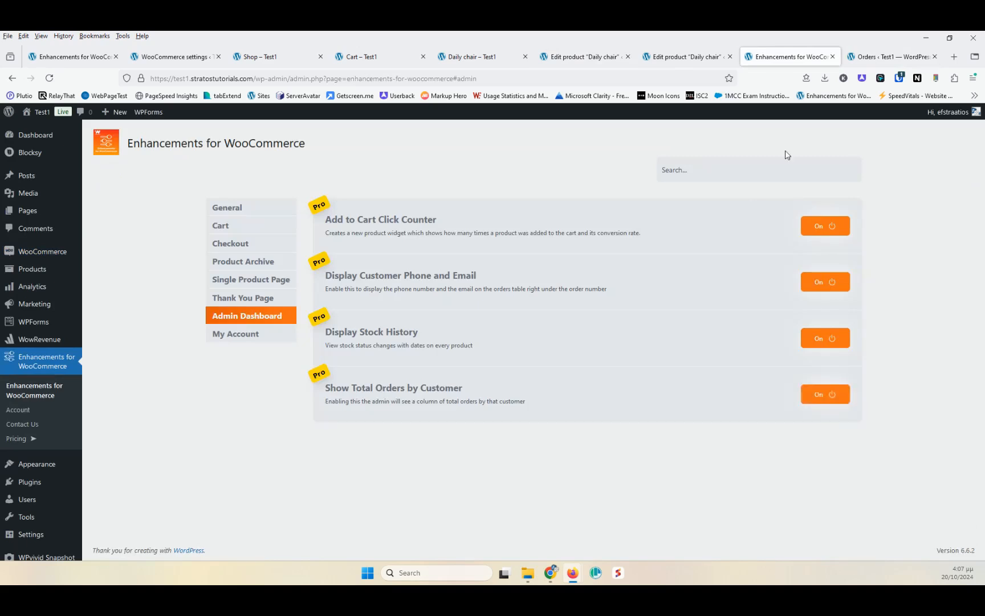
click(889, 56)
click(49, 78)
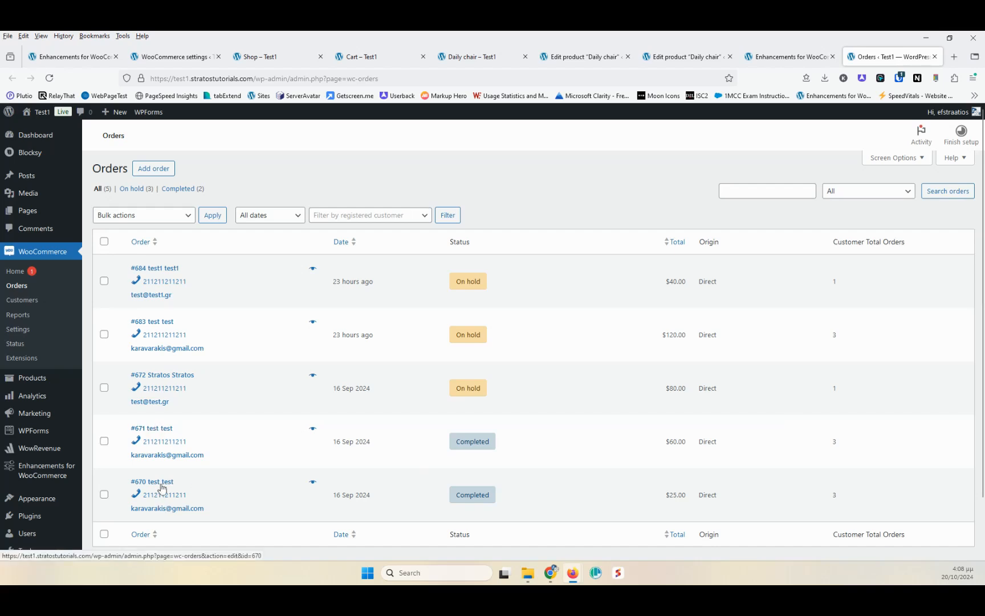
- Browse the My Account module section, then return to the General module section
click(787, 56)
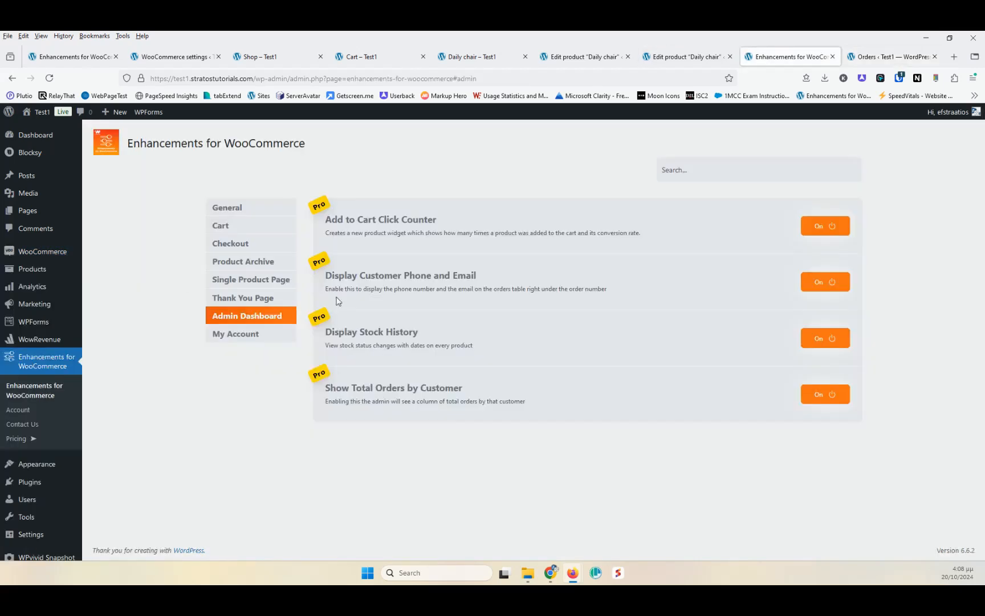
click(240, 333)
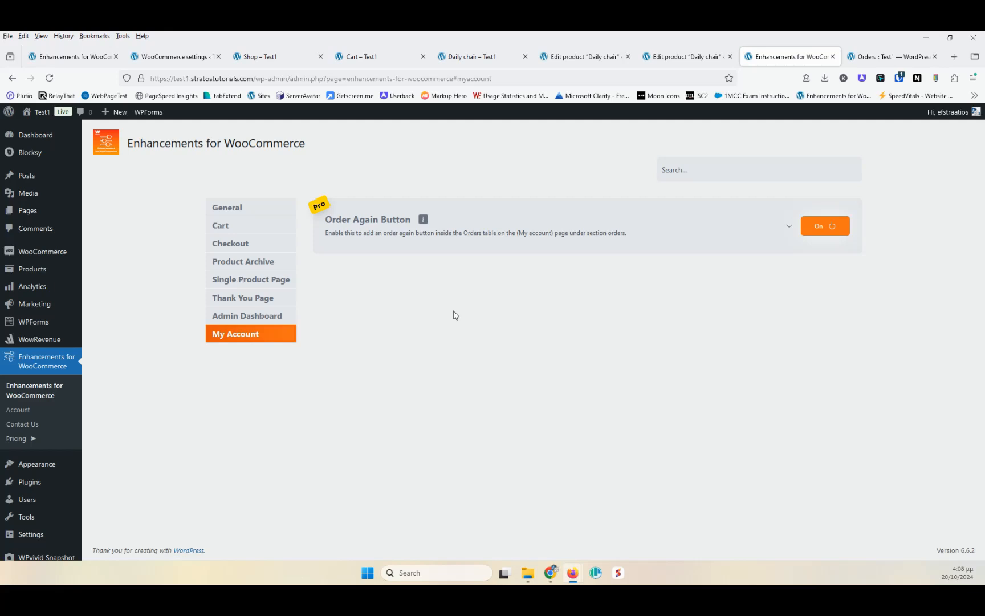
click(253, 212)
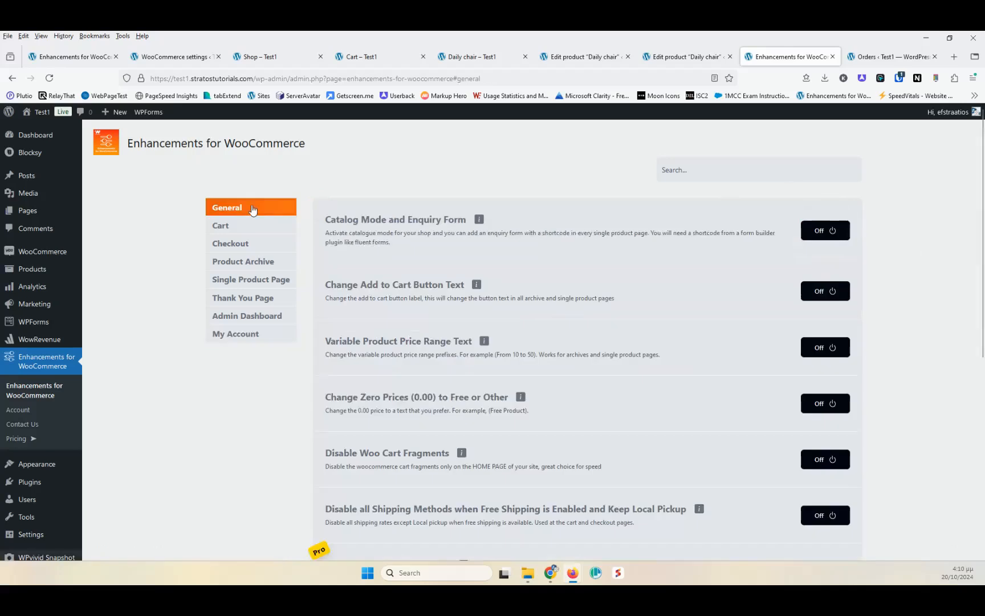